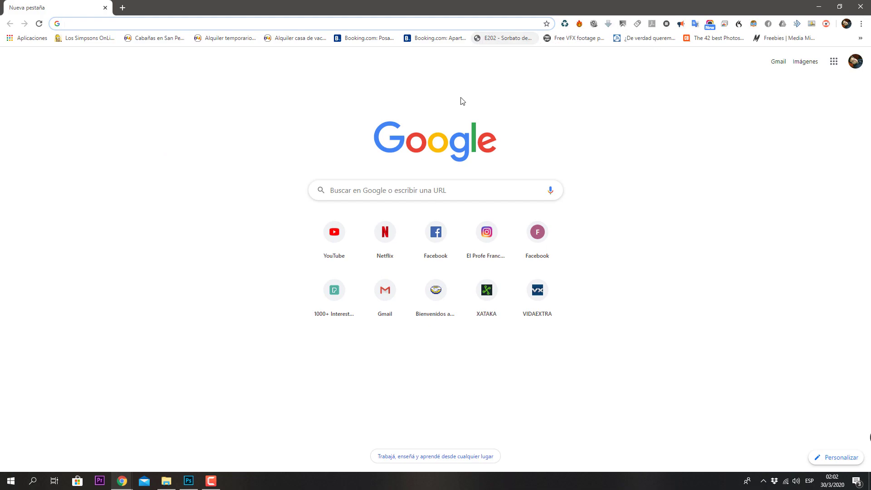
Step: Start a search from the Google start page in a new Chrome tab
{"action": "left_click", "coordinate": [437, 190]}
Step: Search Google for 'classroom', trimming the query, and open the Google Classroom result
{"action": "type", "text": "C"}
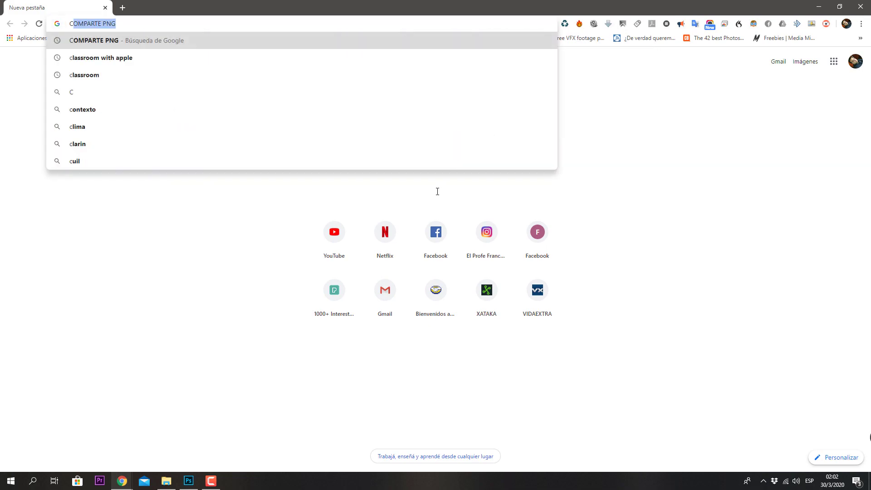
{"action": "type", "text": "LASSROOM"}
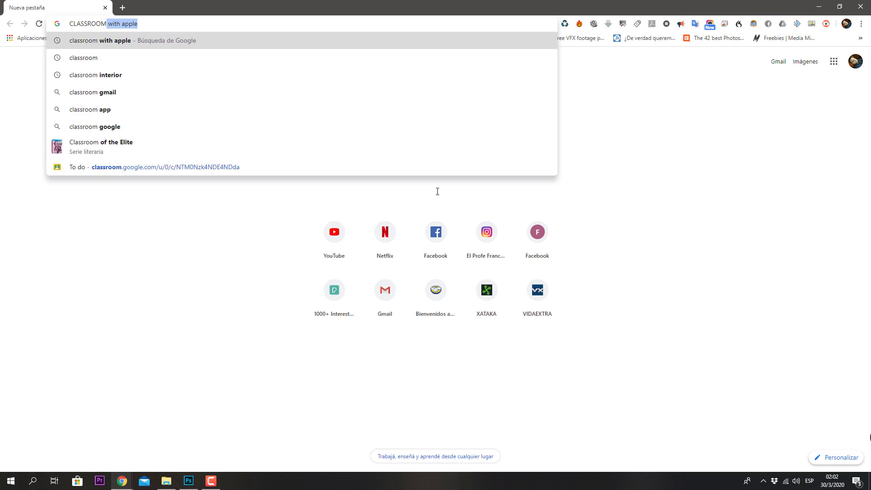
{"action": "key", "text": "Return"}
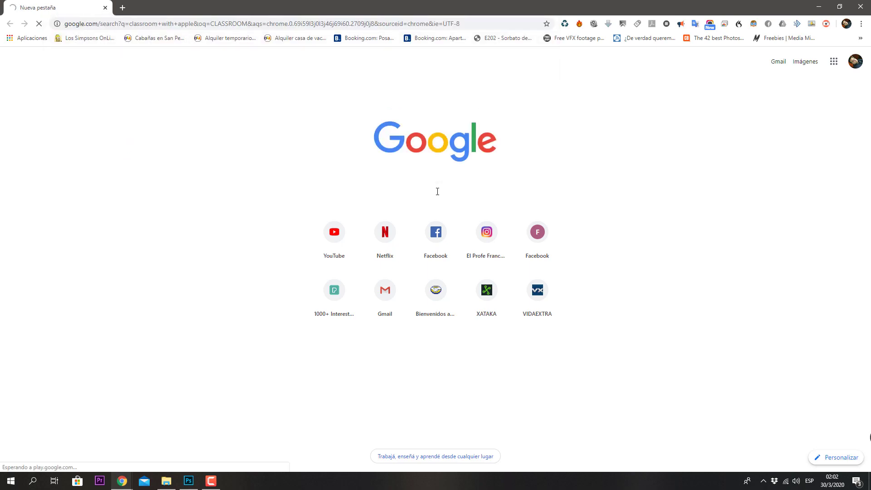
{"action": "left_click_drag", "start_coordinate": [188, 56], "coordinate": [146, 56]}
{"action": "key", "text": "BackSpace"}
{"action": "key", "text": "Return"}
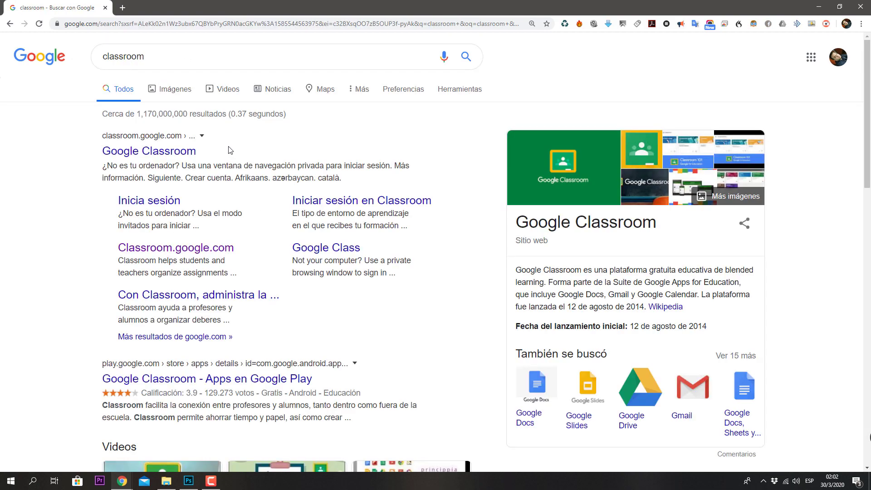
{"action": "left_click", "coordinate": [165, 156]}
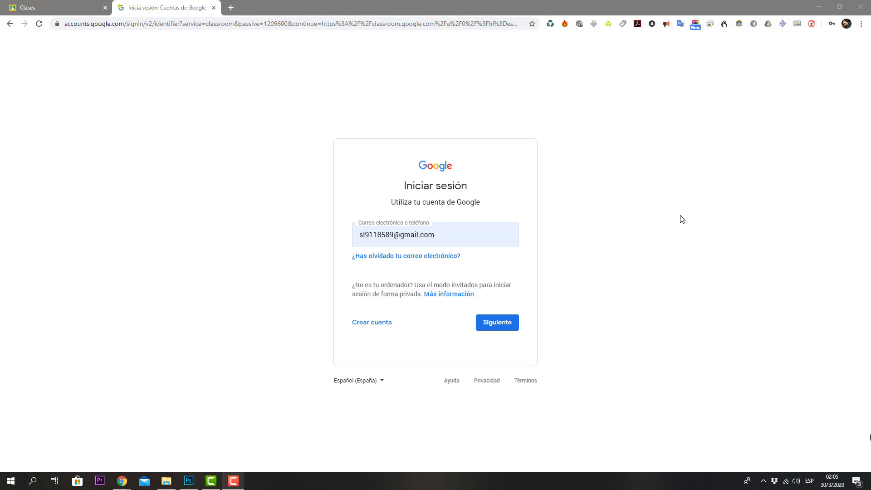
Step: Start a personal Google account and enter the first name and surname
{"action": "left_click", "coordinate": [383, 326]}
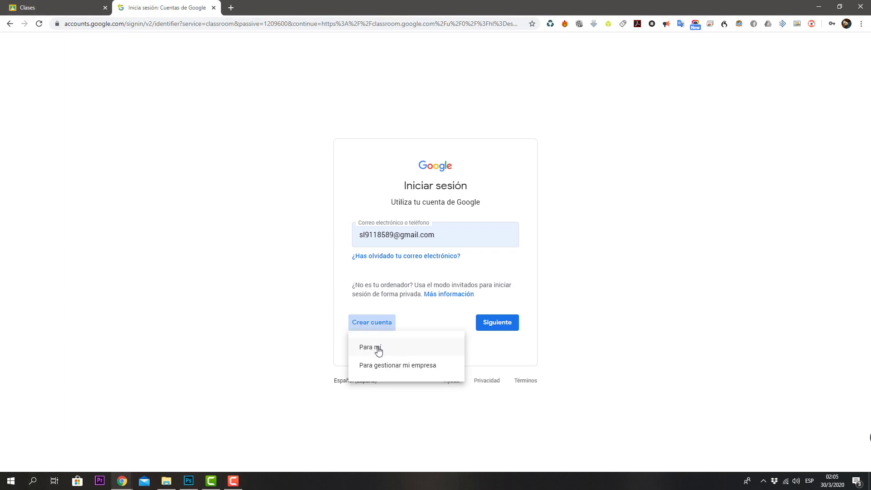
{"action": "left_click", "coordinate": [378, 348]}
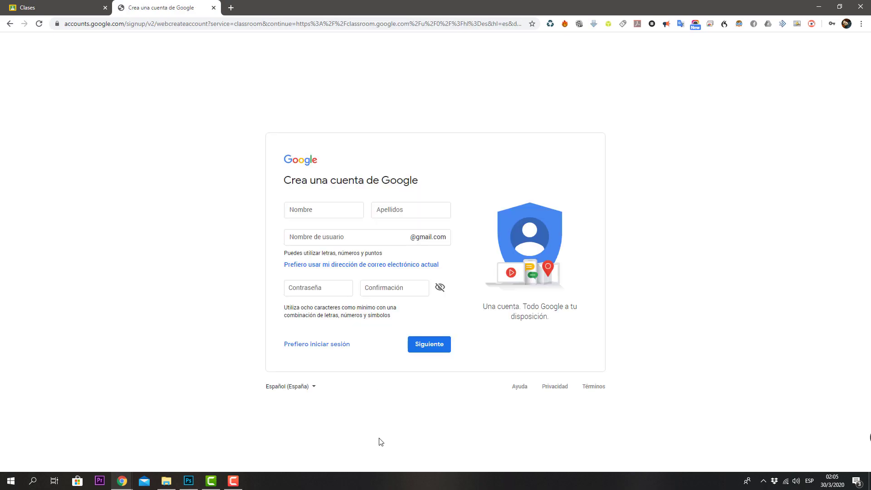
{"action": "left_click", "coordinate": [419, 213]}
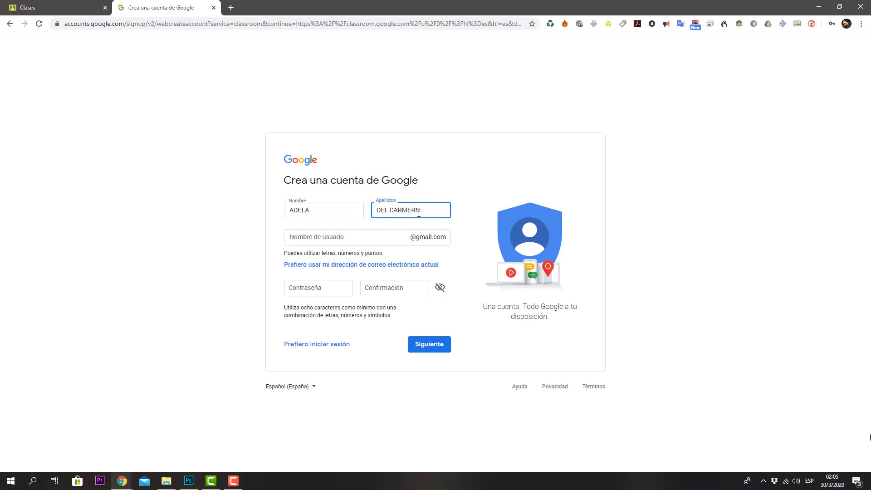
Step: Enter the username, password and password confirmation, then submit the form
{"action": "left_click", "coordinate": [375, 235]}
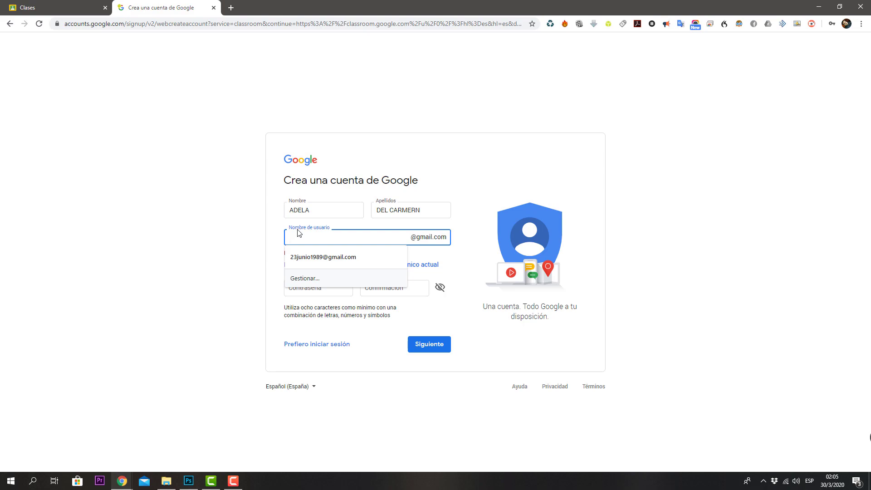
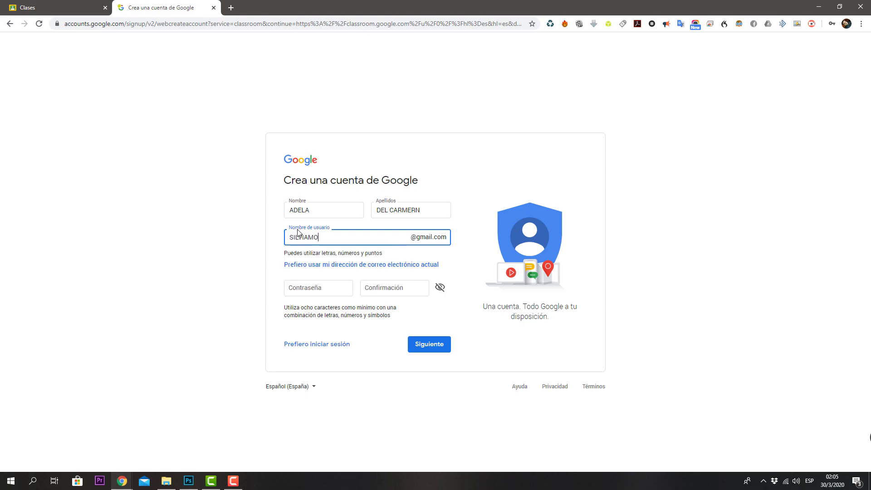
{"action": "left_click", "coordinate": [457, 254]}
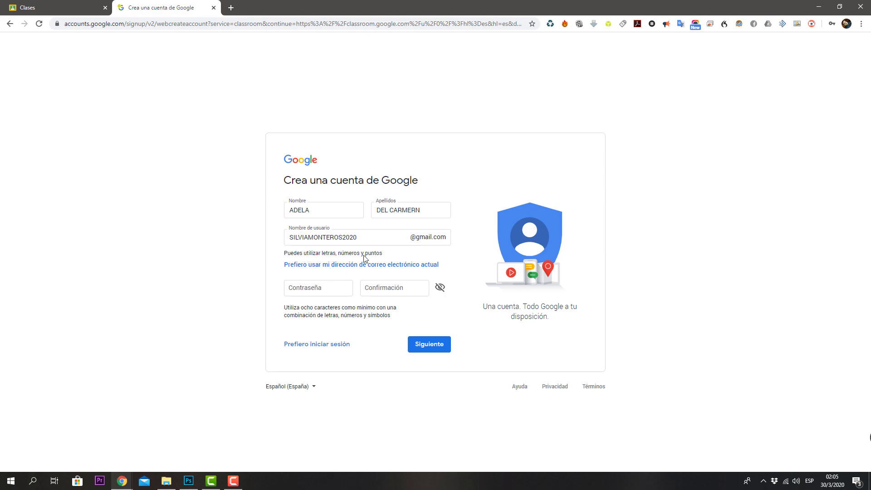
{"action": "left_click", "coordinate": [331, 291]}
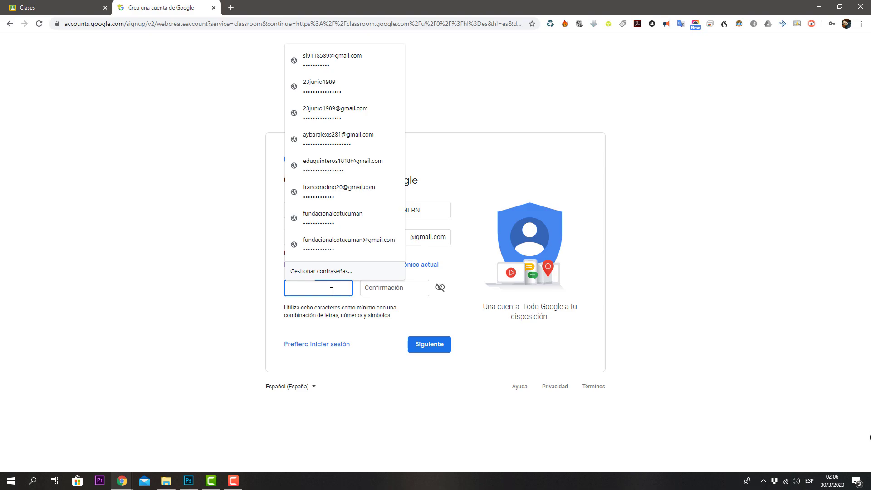
{"action": "type", "text": "***"}
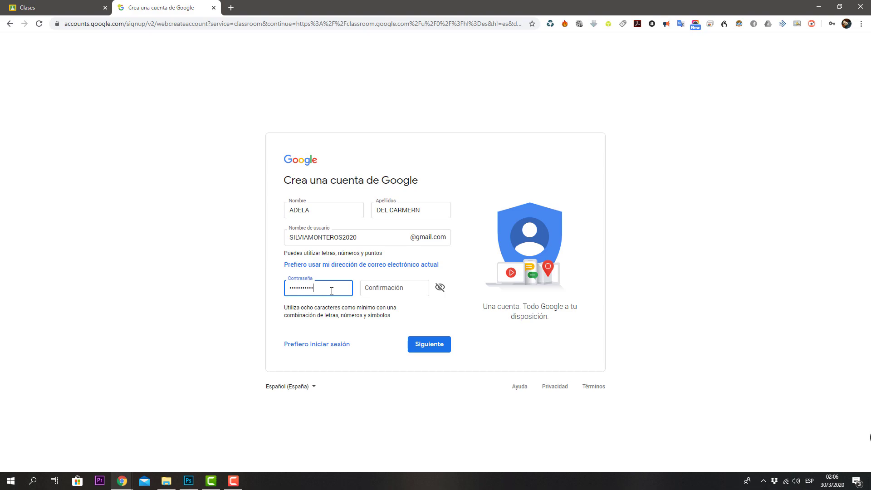
{"action": "left_click", "coordinate": [401, 288]}
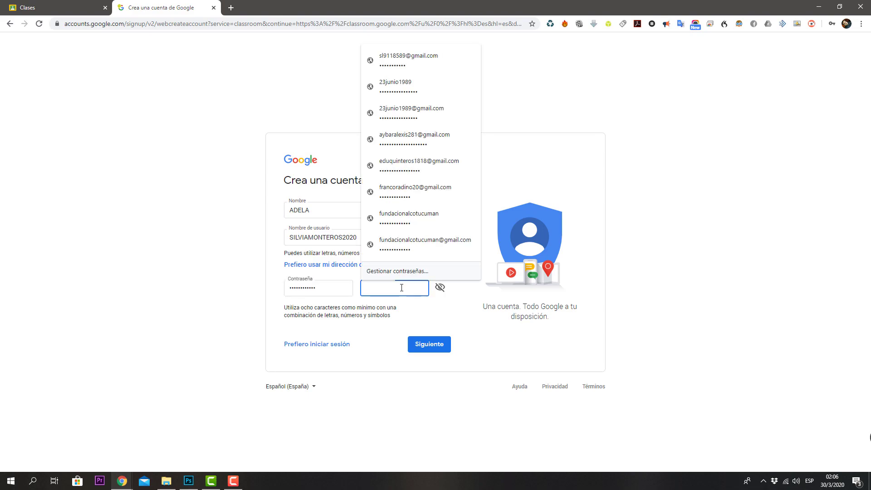
{"action": "type", "text": "*****"}
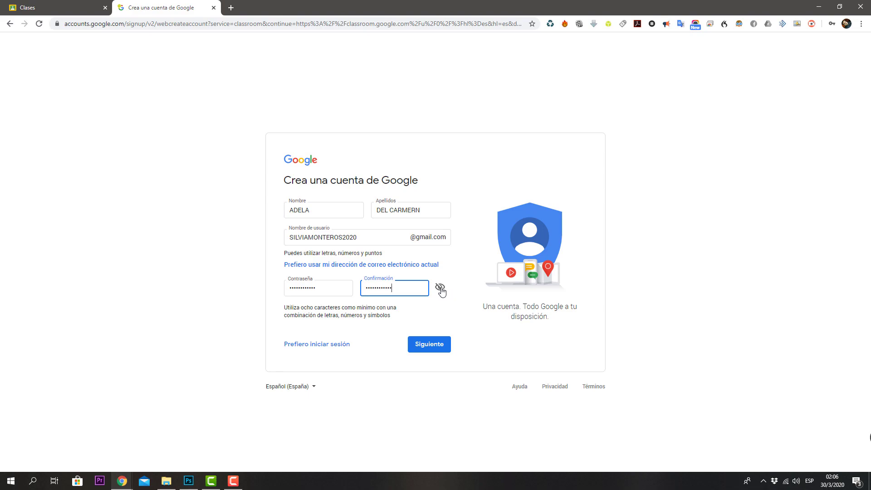
{"action": "left_click", "coordinate": [438, 351]}
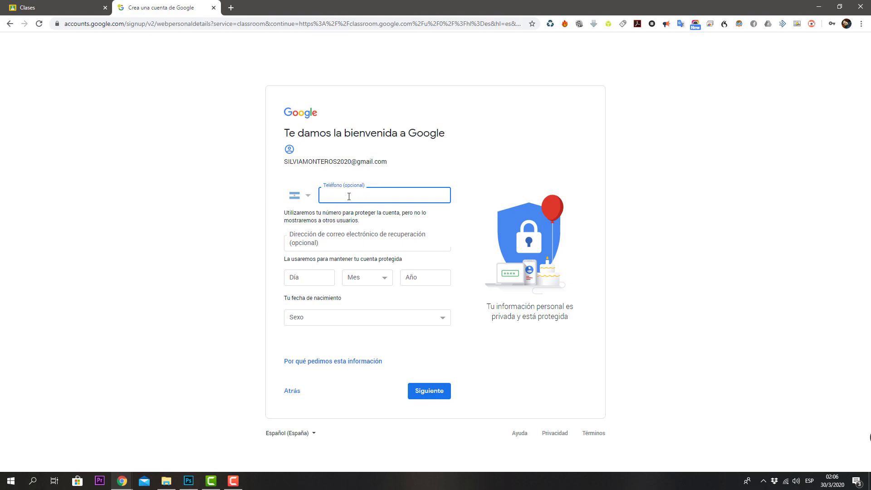
Step: Fill the recovery e-mail from saved suggestions and leave the phone field empty
{"action": "left_click", "coordinate": [344, 242]}
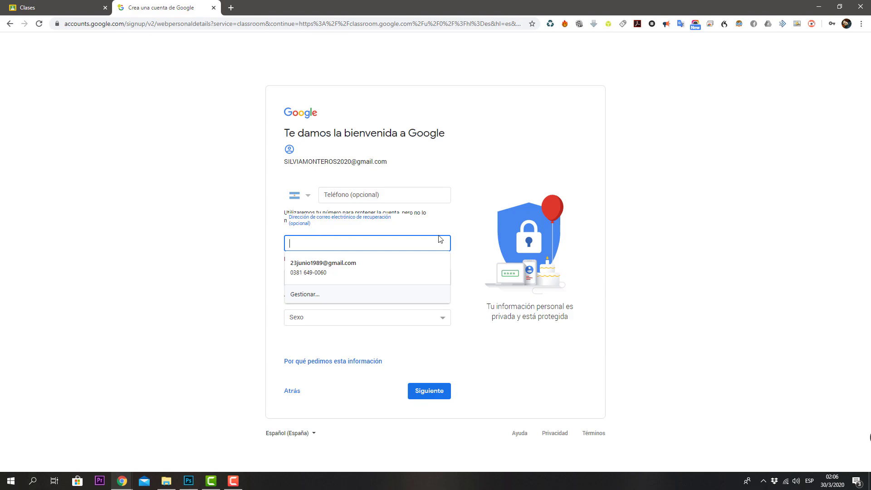
{"action": "left_click", "coordinate": [475, 155]}
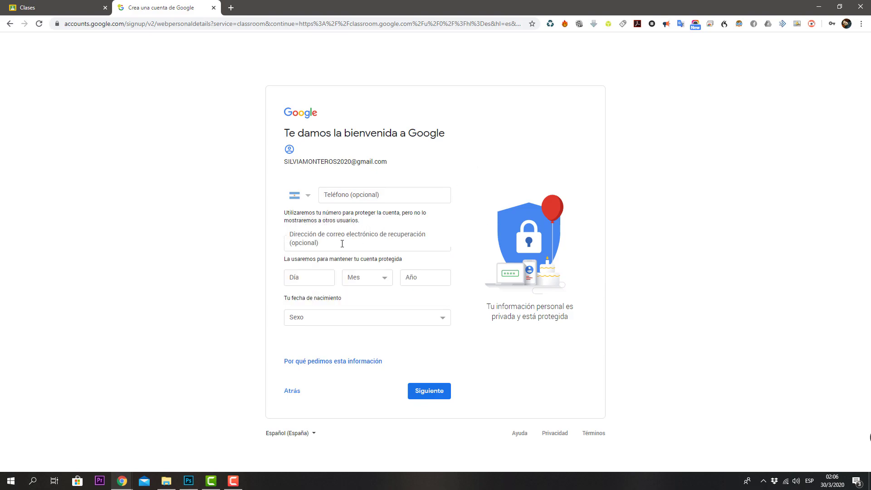
{"action": "left_click", "coordinate": [342, 244]}
{"action": "left_click", "coordinate": [311, 265]}
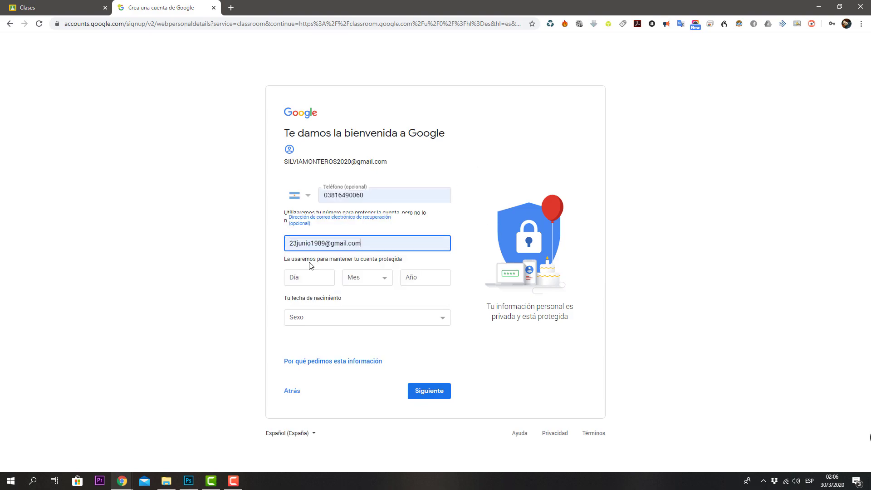
{"action": "left_click", "coordinate": [386, 195]}
{"action": "double_click", "coordinate": [387, 194]}
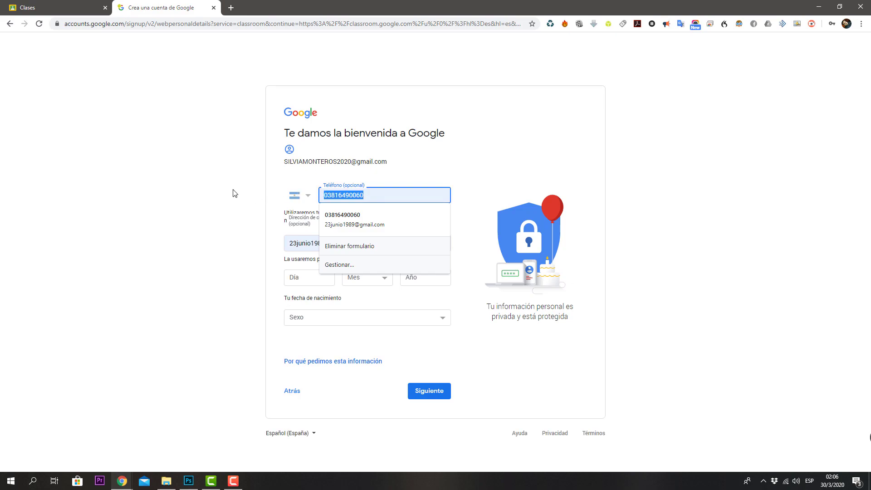
{"action": "key", "text": "BackSpace"}
{"action": "left_click", "coordinate": [522, 154]}
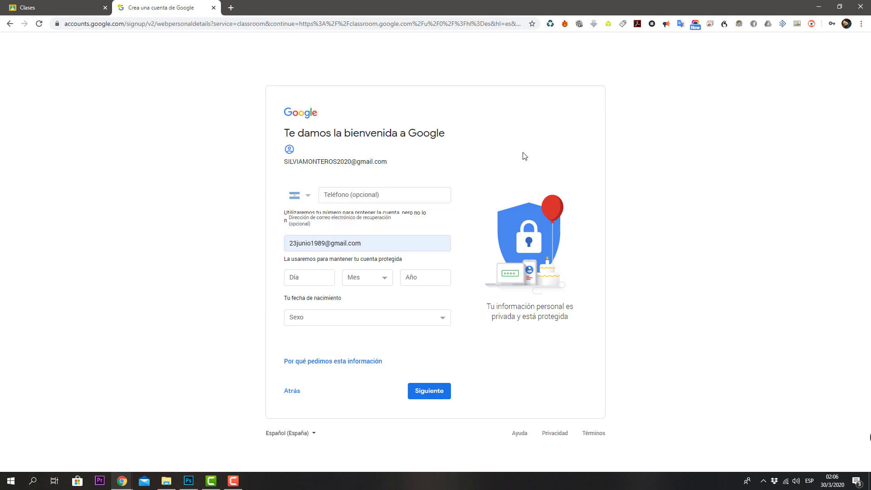
Step: Enter the birth day, month and year, set gender to 'Prefiero no decirlo', and submit
{"action": "left_click", "coordinate": [326, 281]}
{"action": "type", "text": "23"}
{"action": "left_click", "coordinate": [380, 277]}
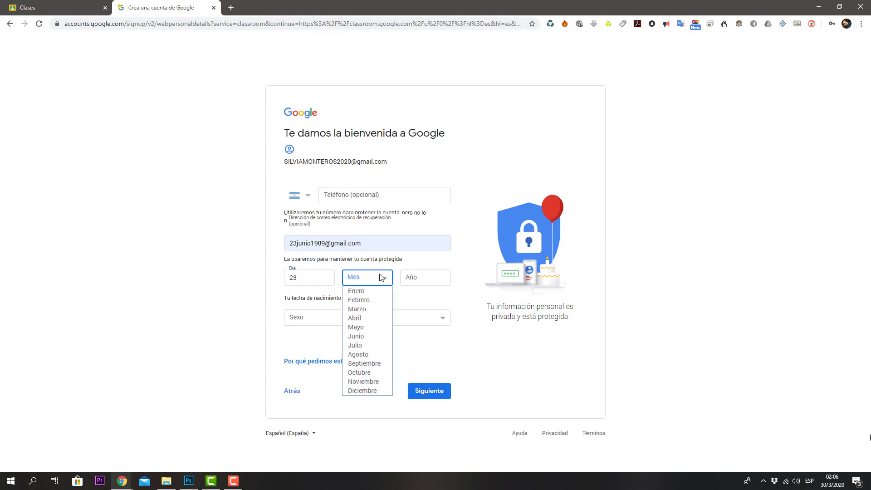
{"action": "left_click", "coordinate": [375, 345]}
{"action": "left_click", "coordinate": [416, 282]}
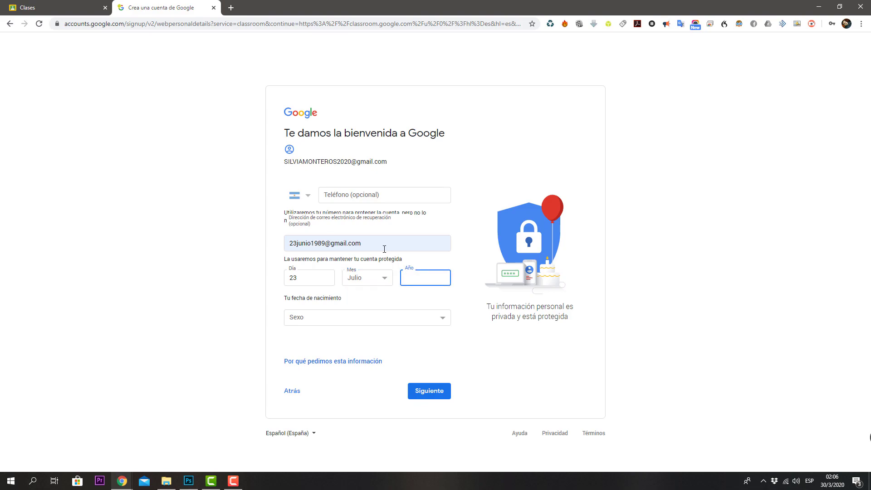
{"action": "type", "text": "1989"}
{"action": "left_click", "coordinate": [442, 322]}
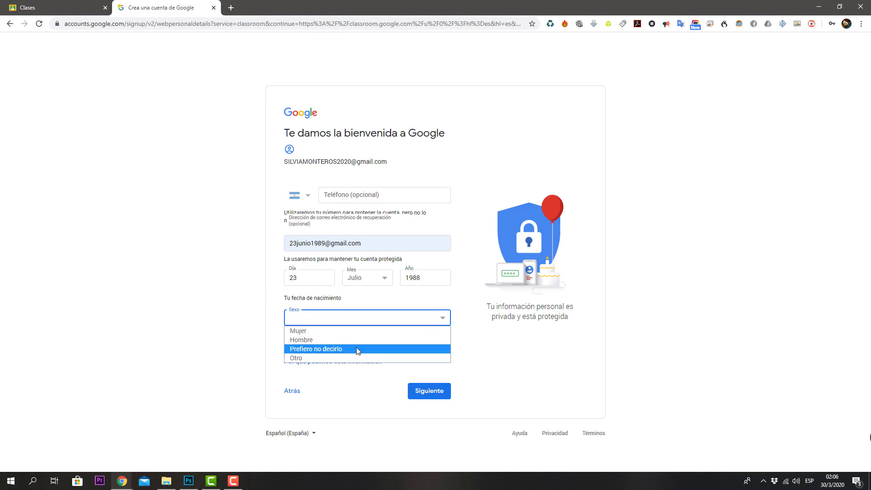
{"action": "left_click", "coordinate": [333, 351]}
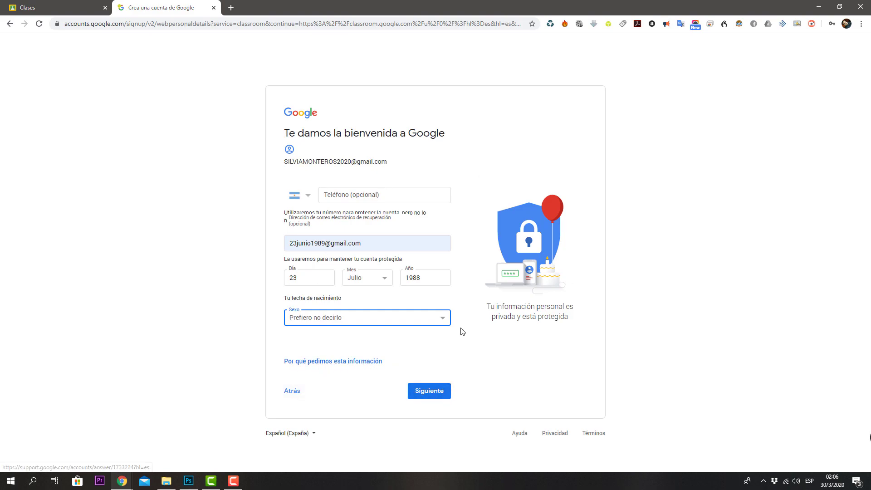
{"action": "left_click", "coordinate": [421, 399]}
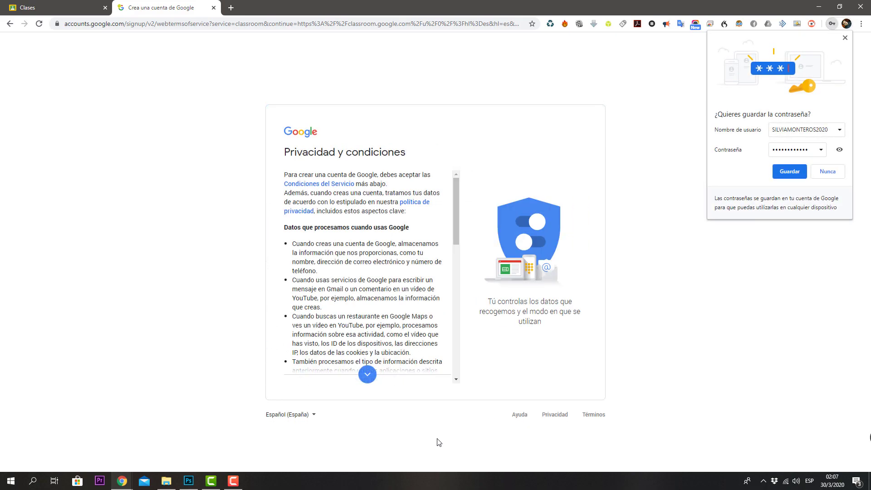
Step: Scroll through and accept the privacy terms, then save the new password in Chrome
{"action": "left_click_drag", "start_coordinate": [458, 239], "coordinate": [447, 380]}
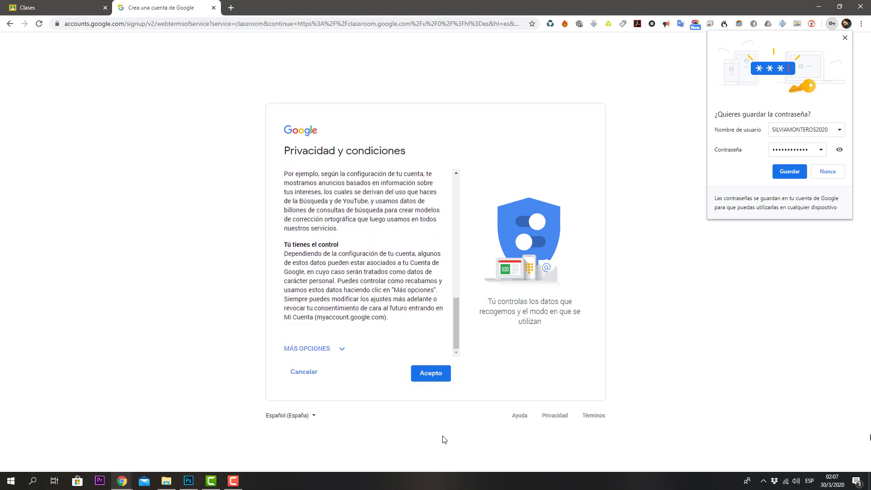
{"action": "left_click", "coordinate": [434, 379]}
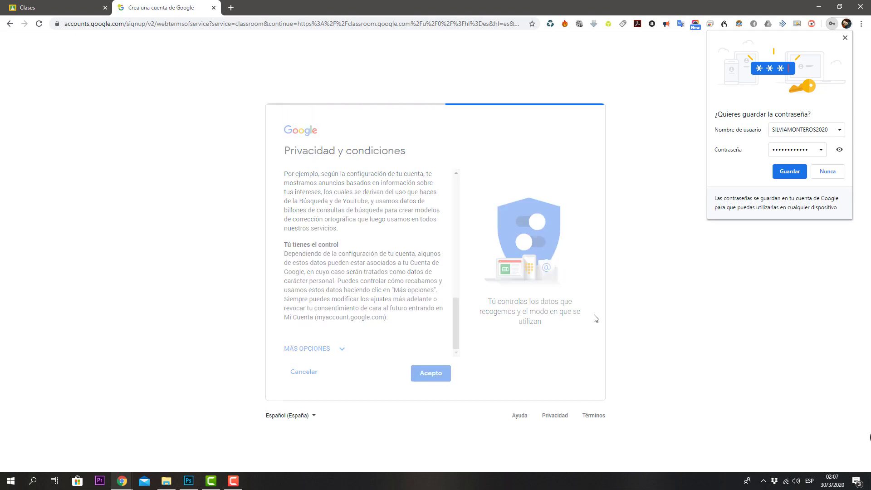
{"action": "left_click", "coordinate": [785, 175]}
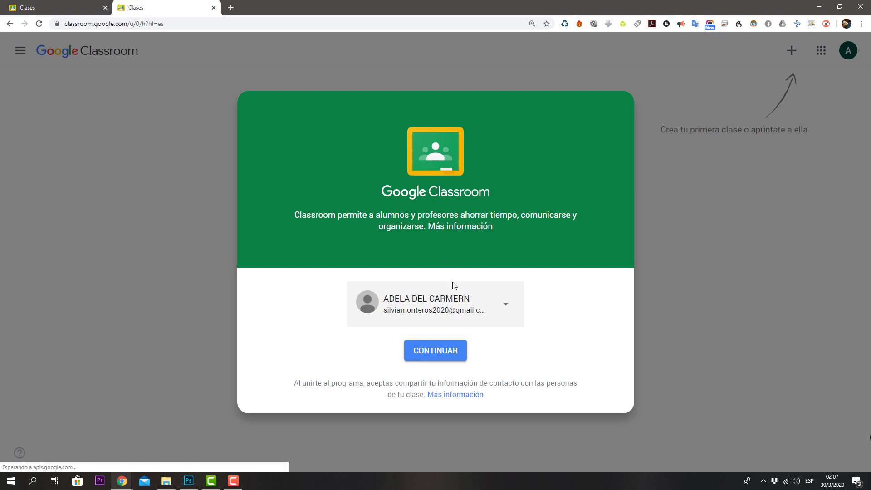
Step: Continue past the Classroom welcome card with the signed-in account
{"action": "left_click", "coordinate": [440, 360]}
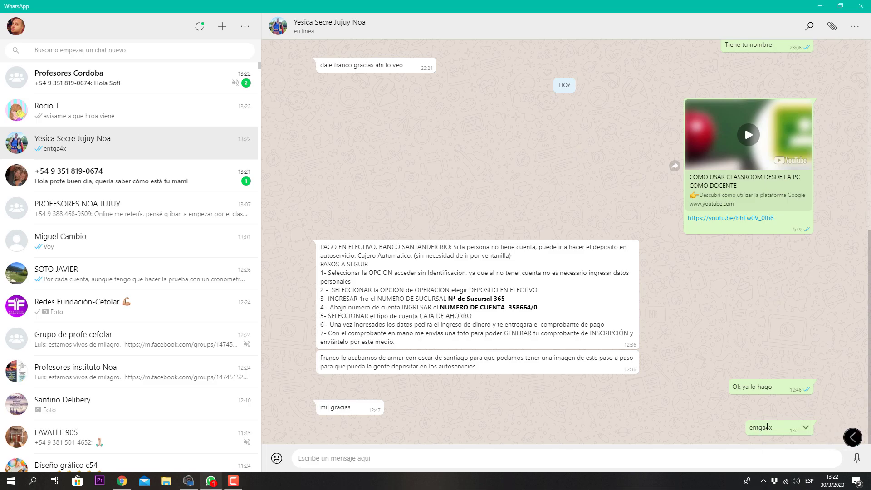
Step: Locate the class code in the WhatsApp chat, then switch back to Chrome
{"action": "left_click_drag", "start_coordinate": [766, 426], "coordinate": [754, 430]}
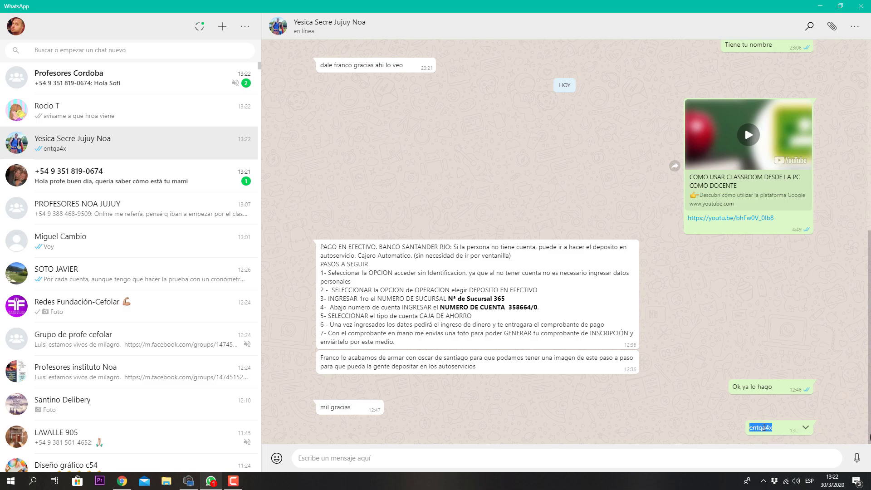
{"action": "left_click", "coordinate": [771, 428]}
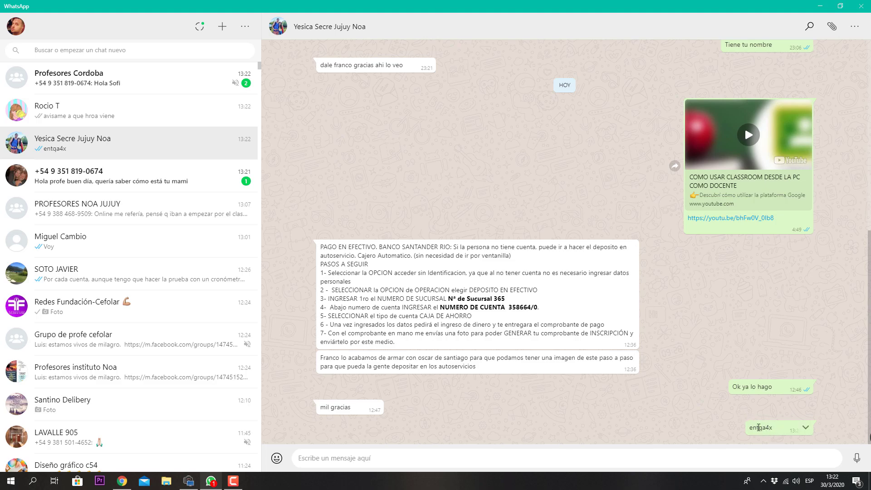
{"action": "left_click", "coordinate": [122, 481]}
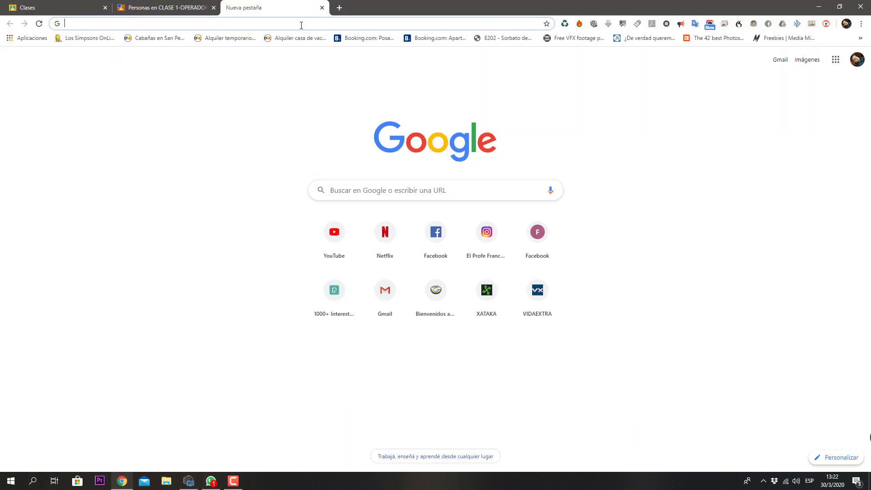
Step: Search for 'whatsapp web' and open the WhatsApp Web site
{"action": "type", "text": "what"}
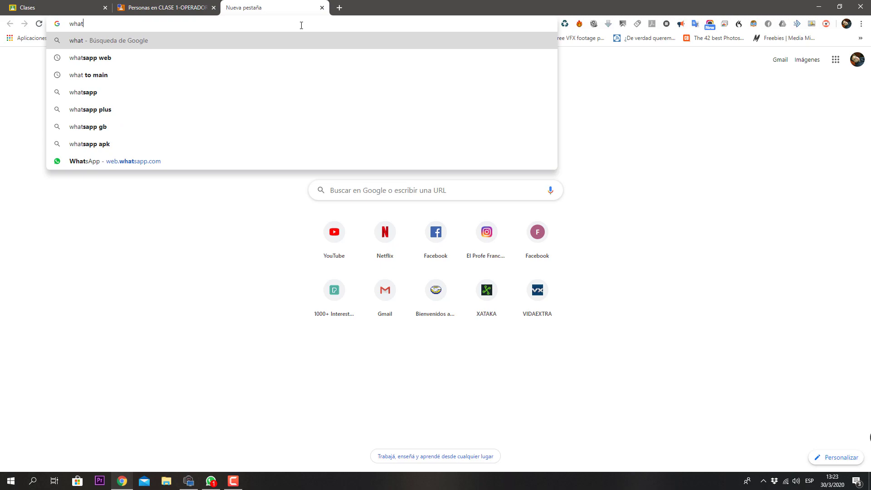
{"action": "key", "text": "Down"}
{"action": "key", "text": "Return"}
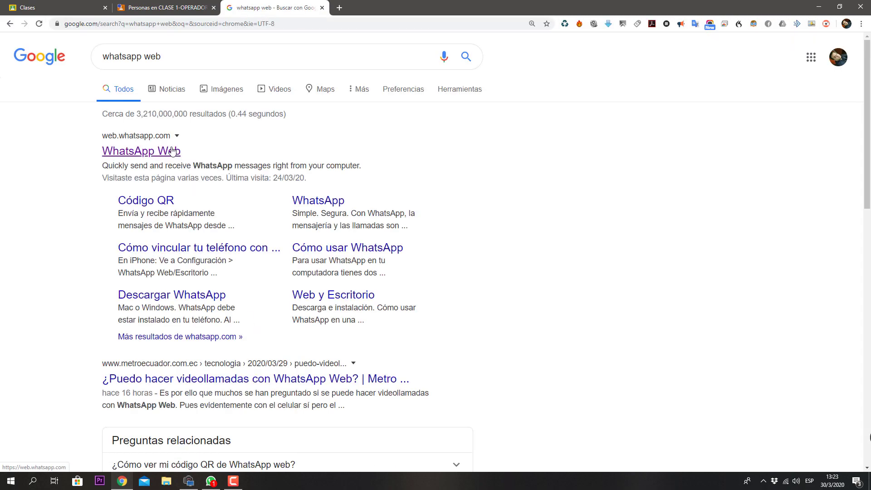
{"action": "left_click", "coordinate": [173, 152]}
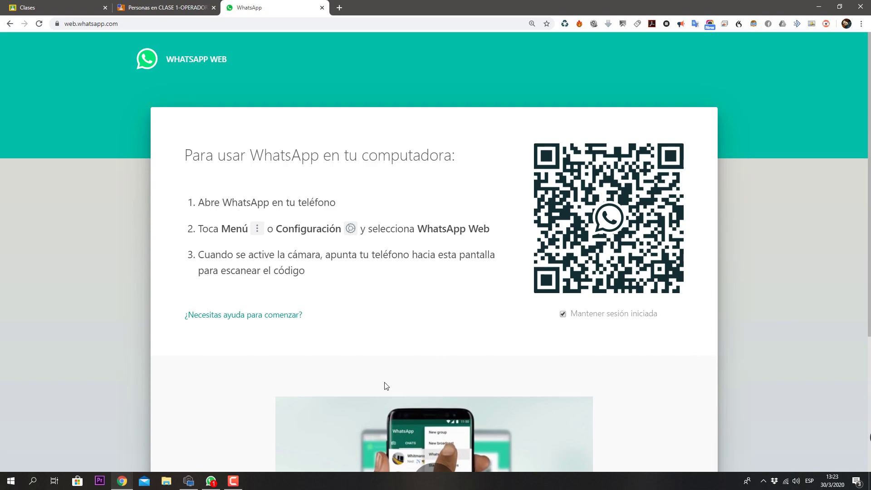
Step: Select the class code in the WhatsApp app and return to the class's Personas page
{"action": "left_click", "coordinate": [210, 481]}
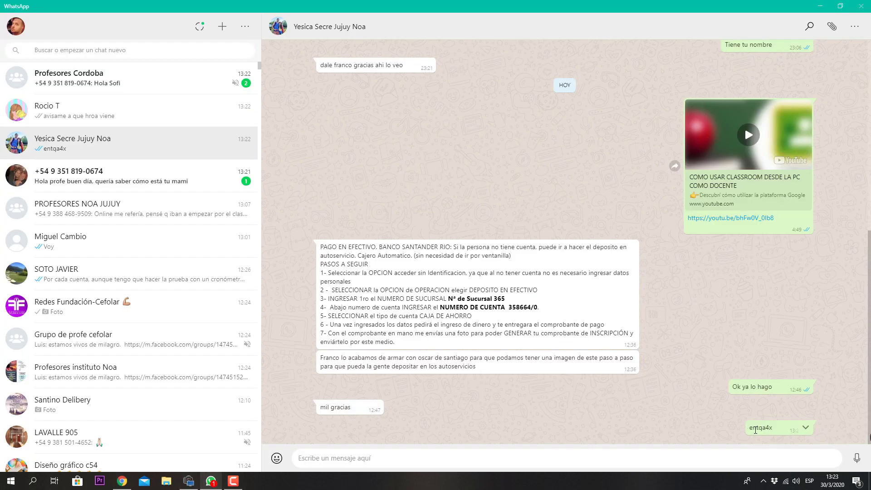
{"action": "double_click", "coordinate": [758, 429]}
{"action": "key", "text": "ctrl+c"}
{"action": "left_click", "coordinate": [122, 481]}
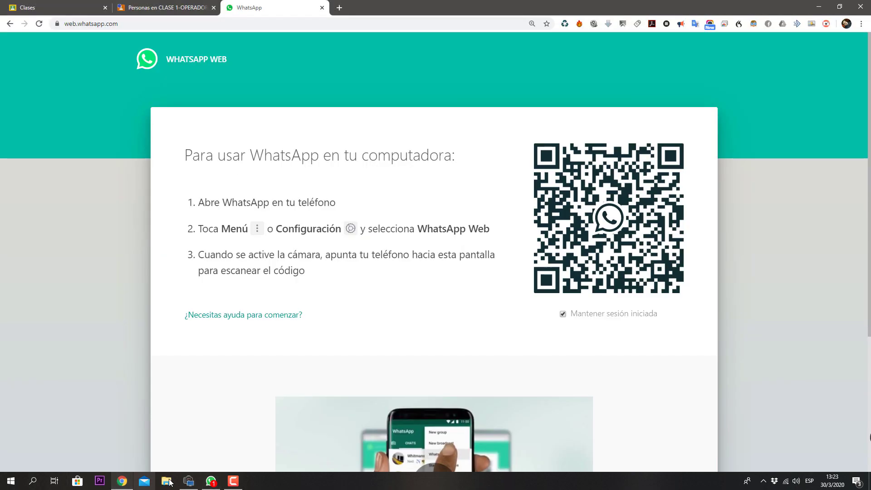
{"action": "left_click", "coordinate": [169, 9]}
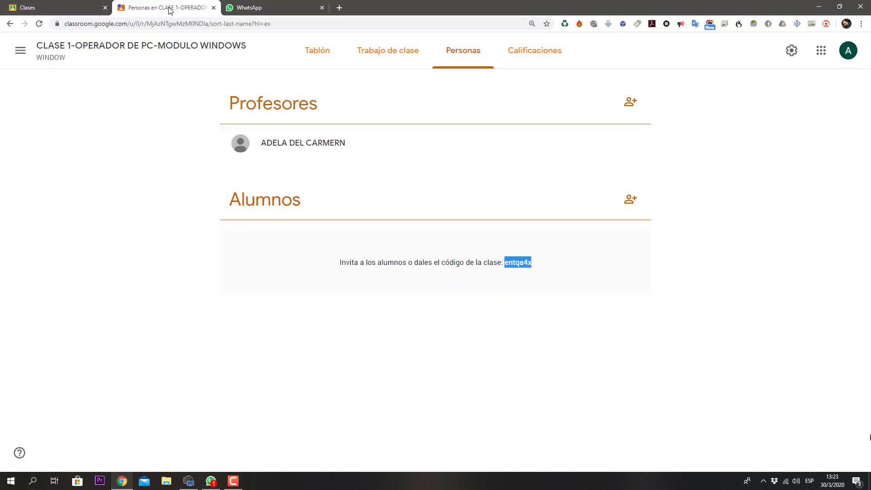
Step: Join CLASE 1-OPERADOR DE PC-MODULO WINDOWS by pasting the class code, then dismiss the posting tip
{"action": "left_click", "coordinate": [62, 4]}
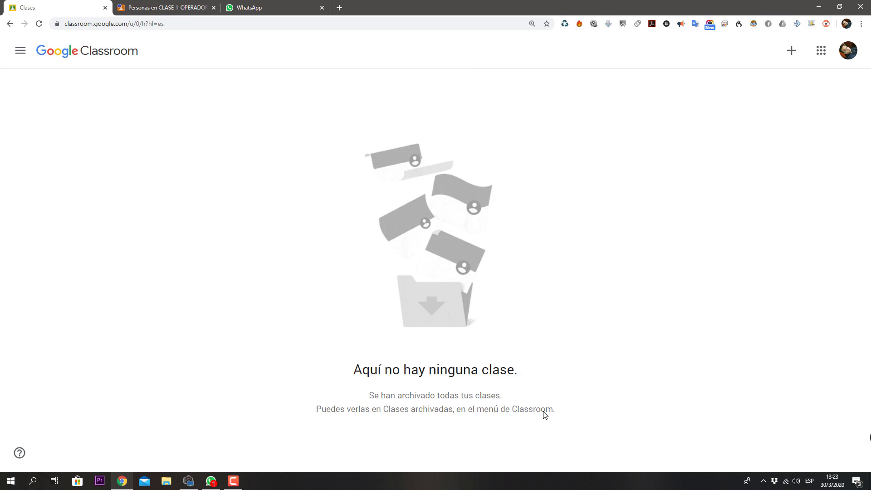
{"action": "left_click", "coordinate": [792, 52]}
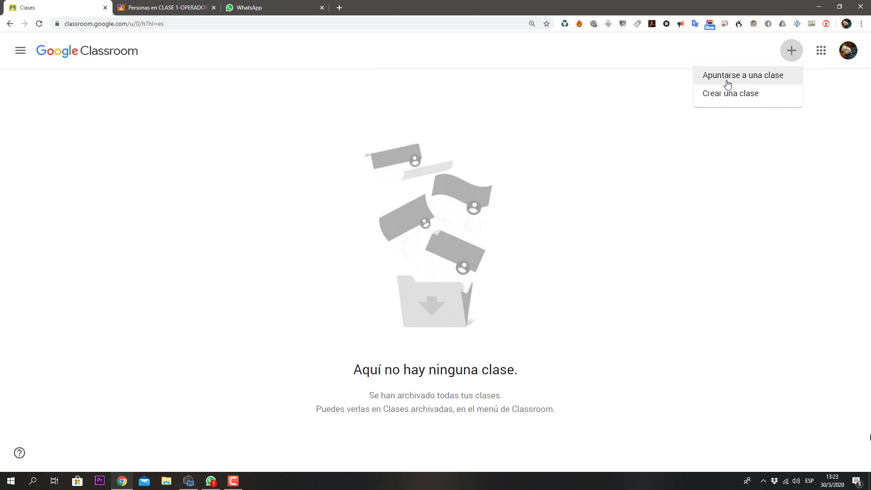
{"action": "left_click", "coordinate": [750, 79]}
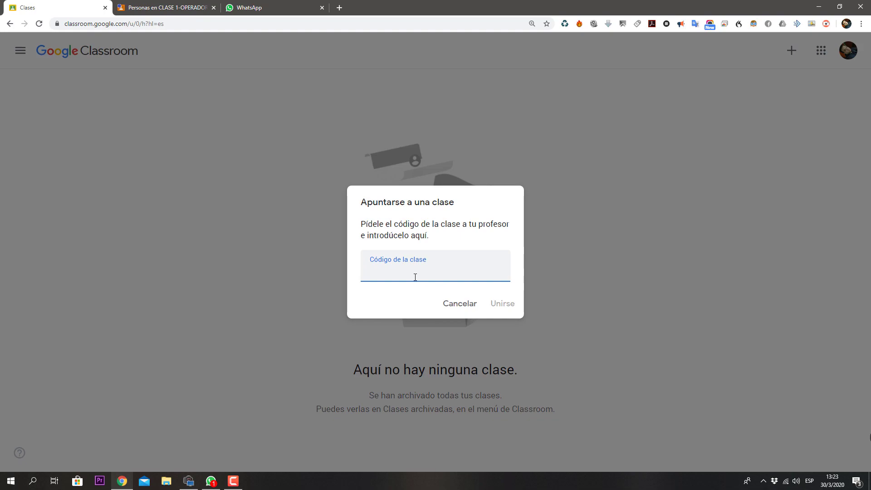
{"action": "right_click", "coordinate": [412, 275]}
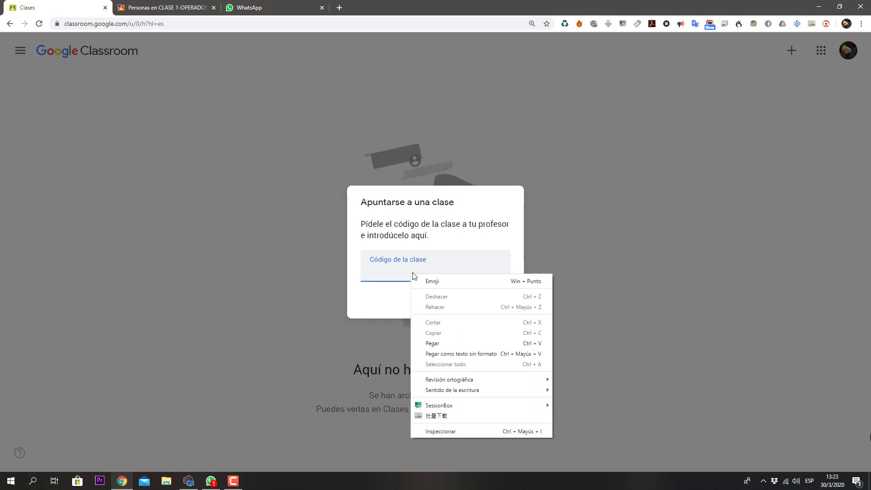
{"action": "left_click", "coordinate": [445, 343]}
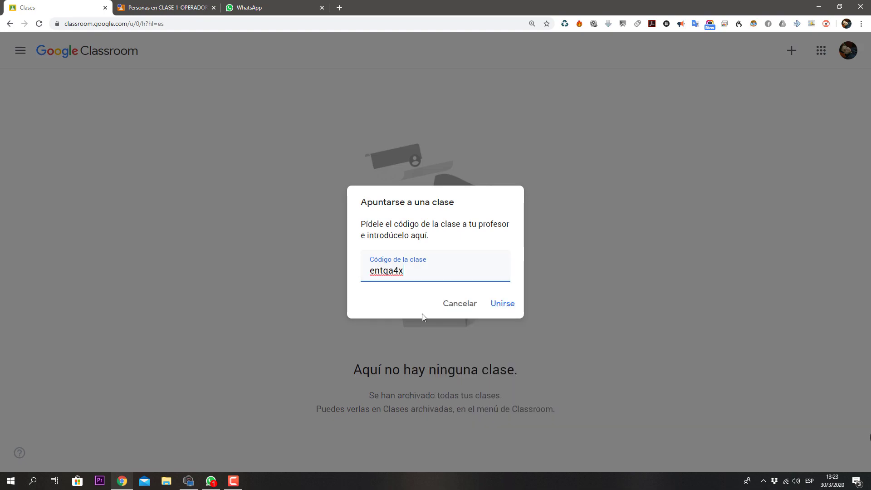
{"action": "left_click", "coordinate": [511, 310]}
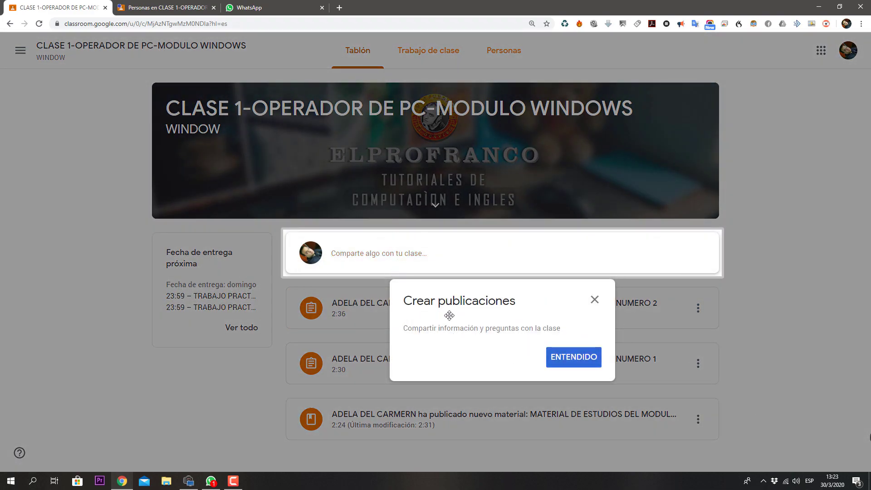
{"action": "left_click", "coordinate": [582, 365]}
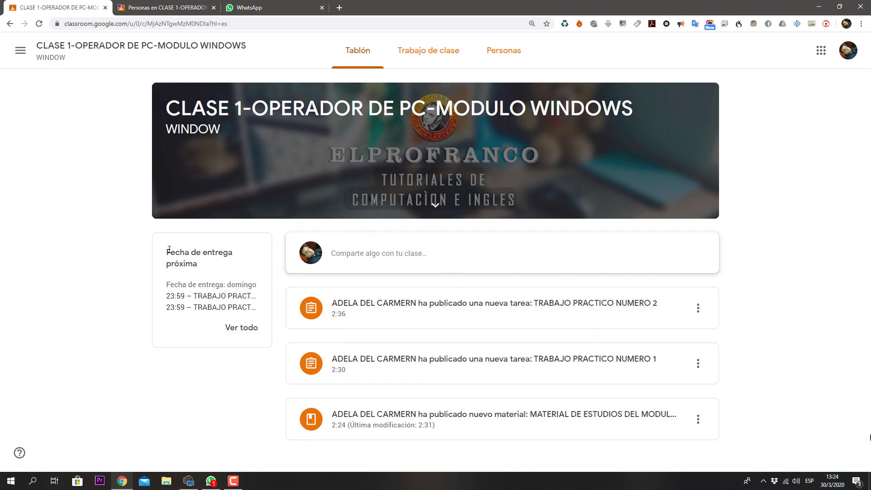
Step: Open Trabajo de clase, dismiss the progress tip, check Personas, and return to the assignments list
{"action": "left_click_drag", "start_coordinate": [166, 257], "coordinate": [227, 266]}
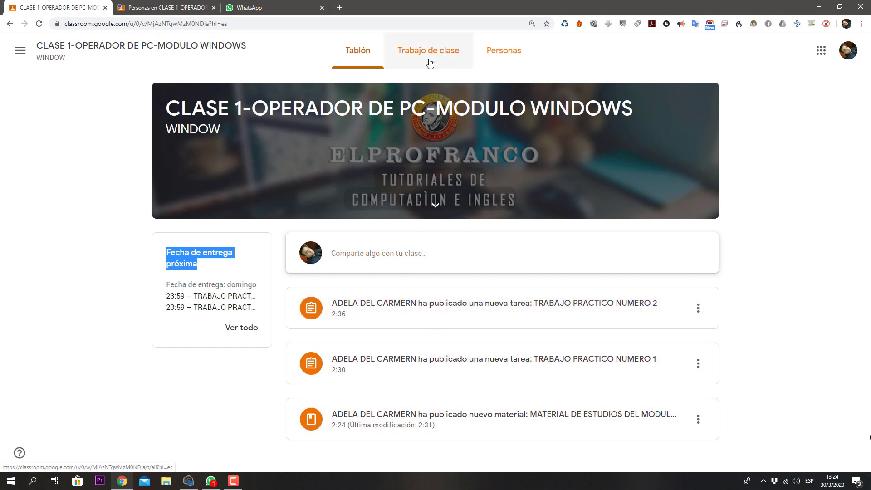
{"action": "left_click", "coordinate": [361, 54]}
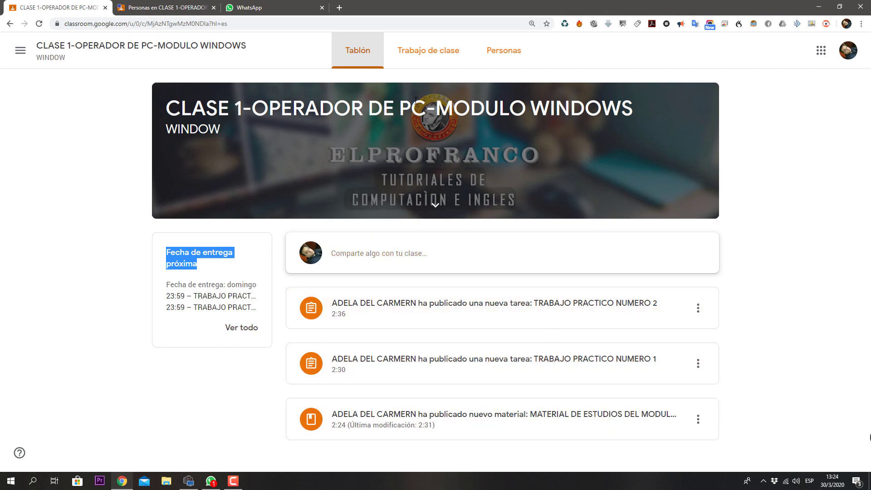
{"action": "left_click", "coordinate": [441, 57]}
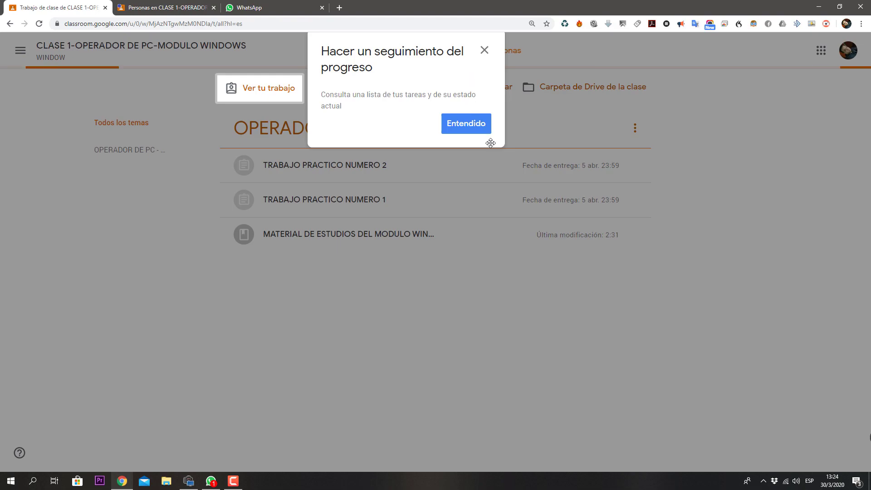
{"action": "left_click", "coordinate": [479, 131]}
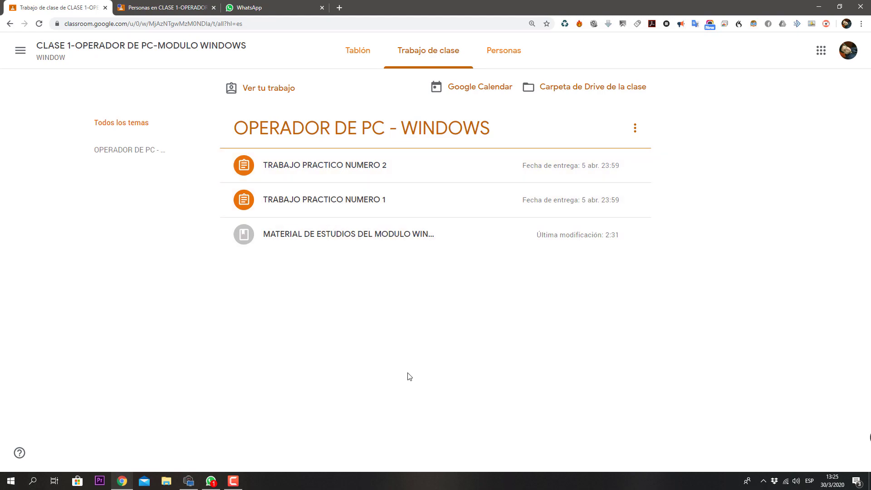
{"action": "left_click", "coordinate": [505, 67]}
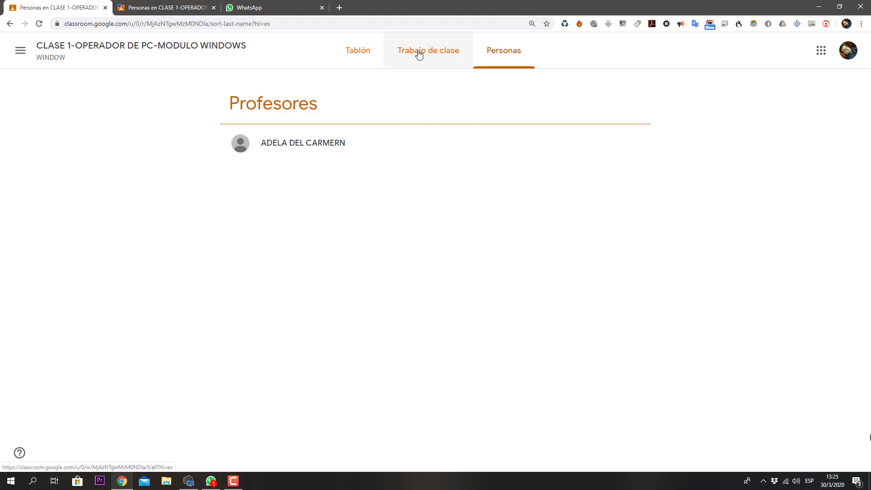
{"action": "left_click", "coordinate": [440, 58]}
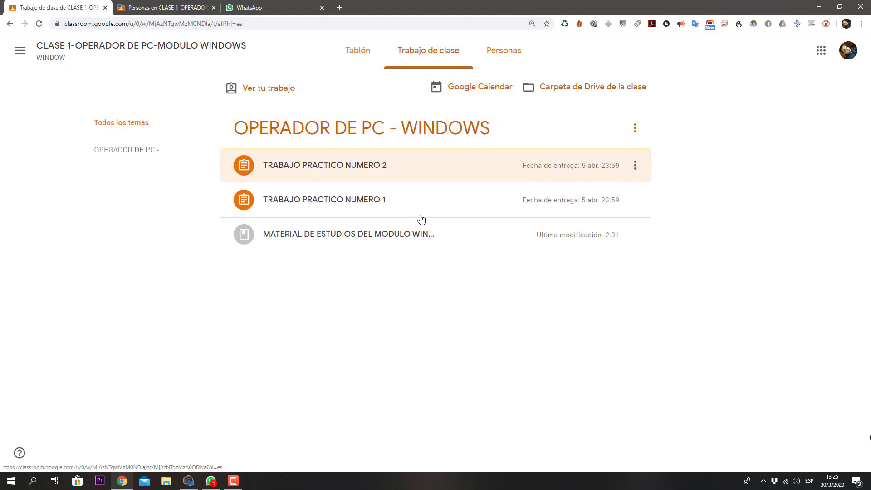
Step: Expand the study material post and read its instruction sentence
{"action": "left_click", "coordinate": [361, 239]}
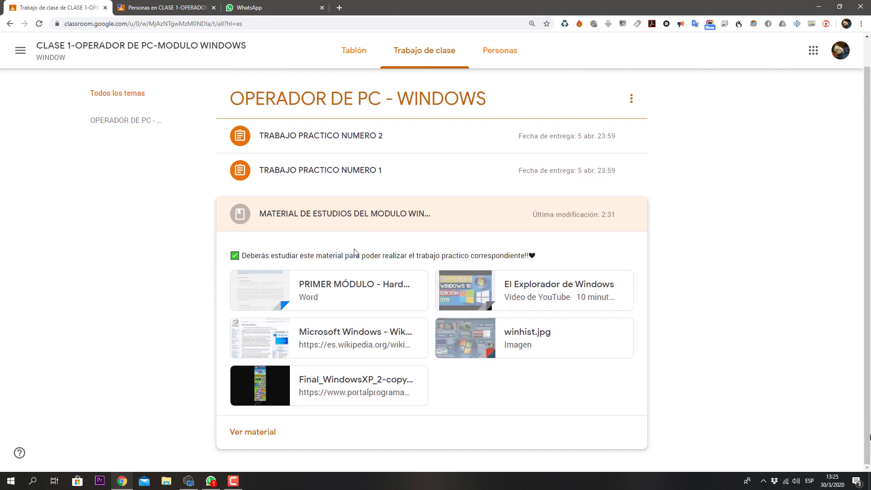
{"action": "left_click_drag", "start_coordinate": [266, 253], "coordinate": [518, 256]}
{"action": "left_click", "coordinate": [347, 256]}
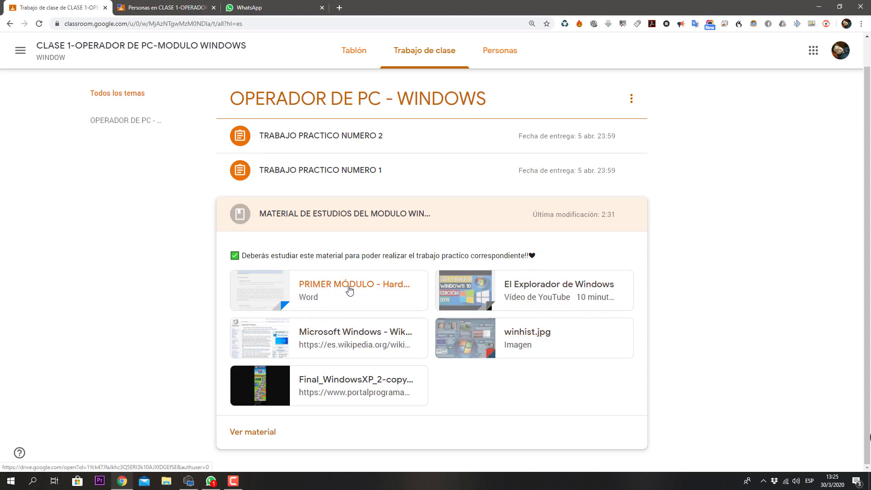
Step: Preview PRIMER MÓDULO - Hardware y Windows 10.docx, skim it, then close the preview
{"action": "left_click", "coordinate": [360, 289]}
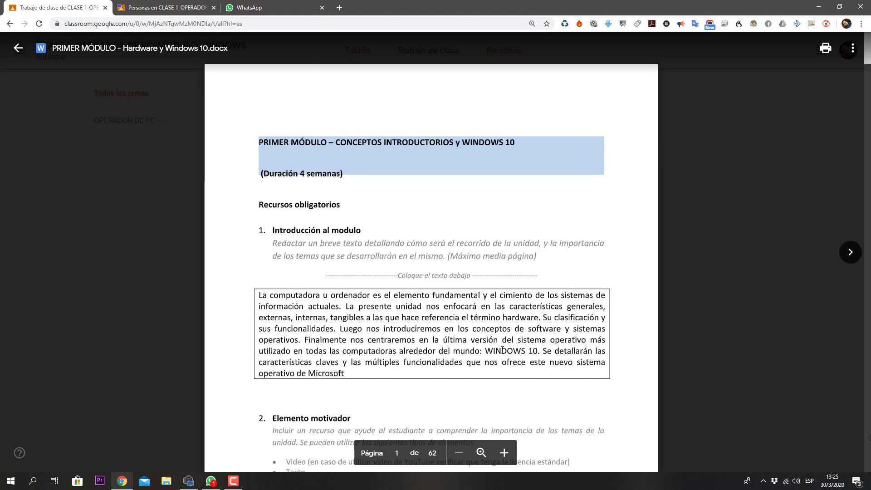
{"action": "scroll", "coordinate": [385, 200], "scroll_direction": "down", "scroll_amount": 6}
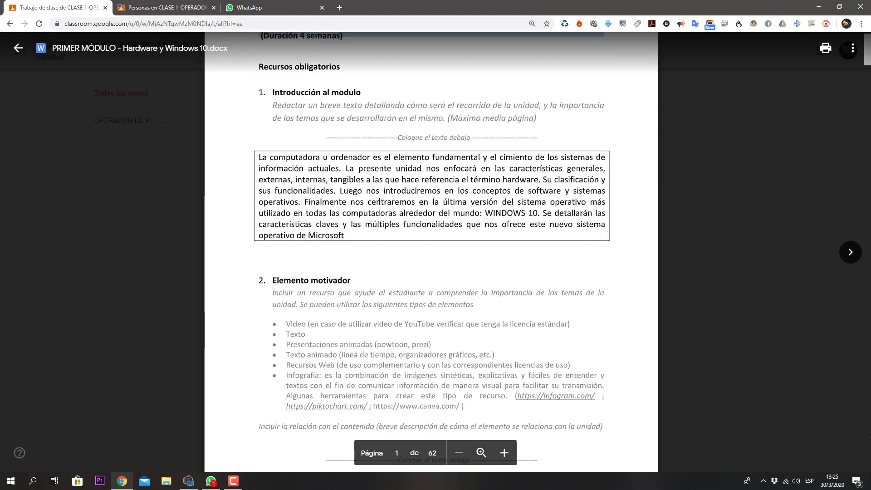
{"action": "scroll", "coordinate": [379, 201], "scroll_direction": "down", "scroll_amount": 5}
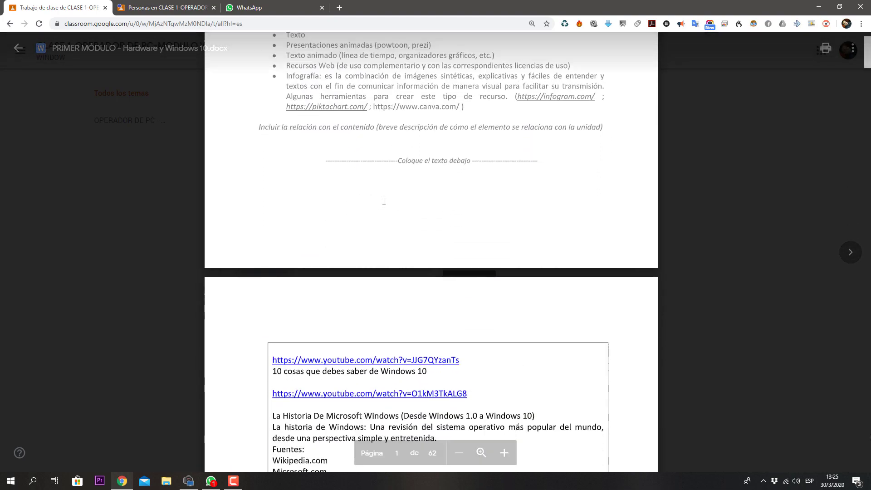
{"action": "scroll", "coordinate": [391, 198], "scroll_direction": "up", "scroll_amount": 8}
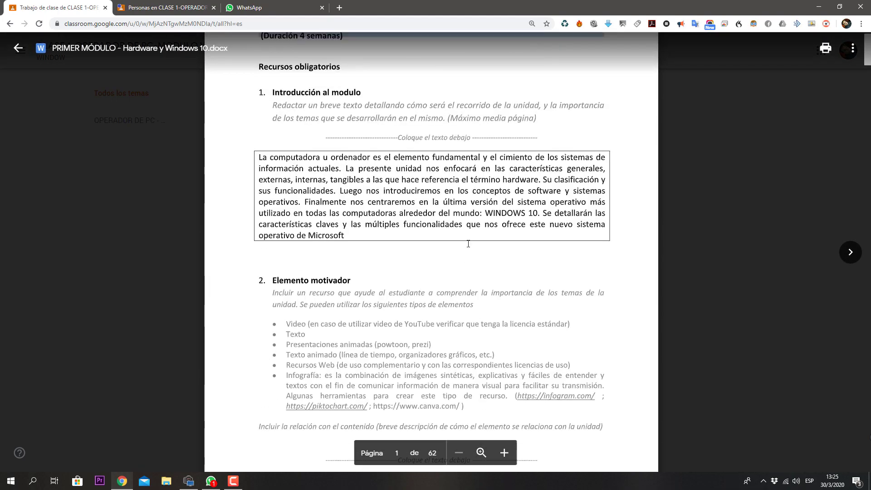
{"action": "left_click", "coordinate": [18, 48]}
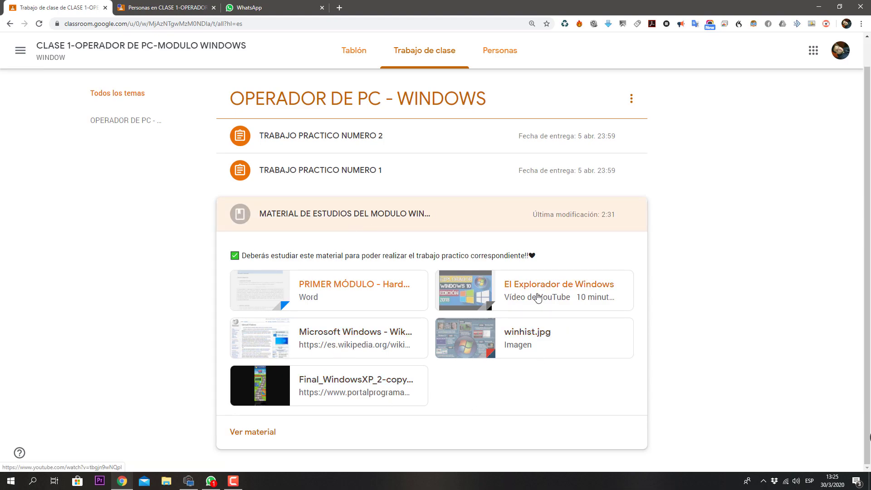
{"action": "left_click", "coordinate": [521, 345]}
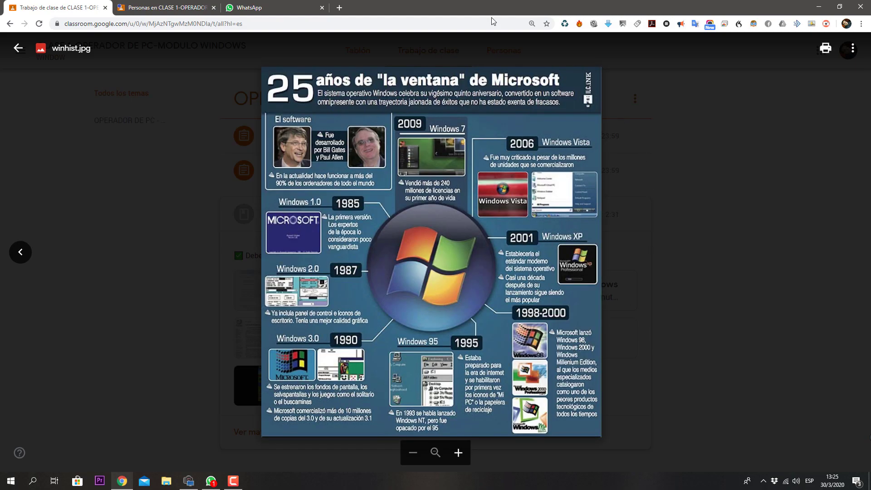
{"action": "left_click", "coordinate": [752, 301]}
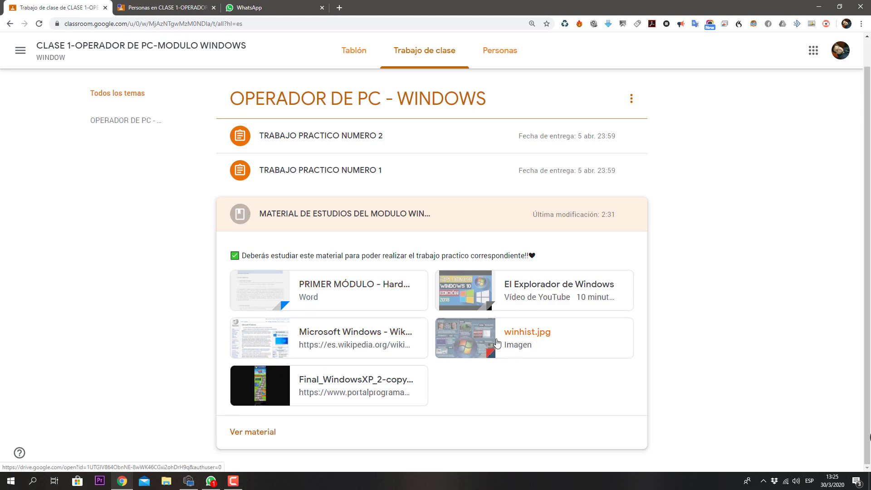
Step: Read the Microsoft Windows Wikipedia article through Historia, then return to Classroom's classwork page
{"action": "left_click", "coordinate": [341, 337]}
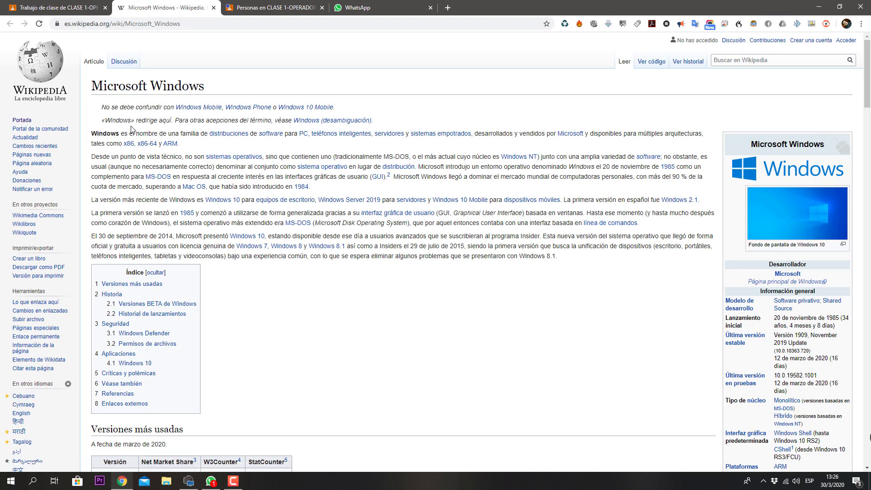
{"action": "scroll", "coordinate": [165, 290], "scroll_direction": "down", "scroll_amount": 4}
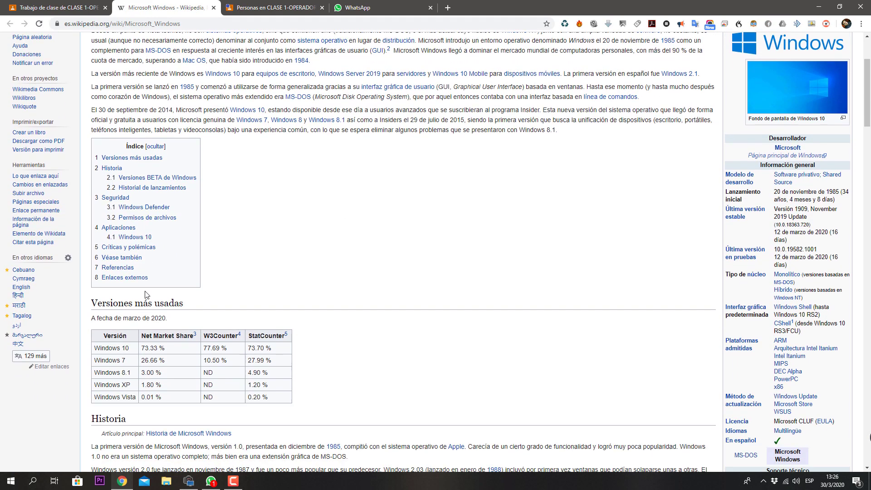
{"action": "scroll", "coordinate": [166, 291], "scroll_direction": "down", "scroll_amount": 8}
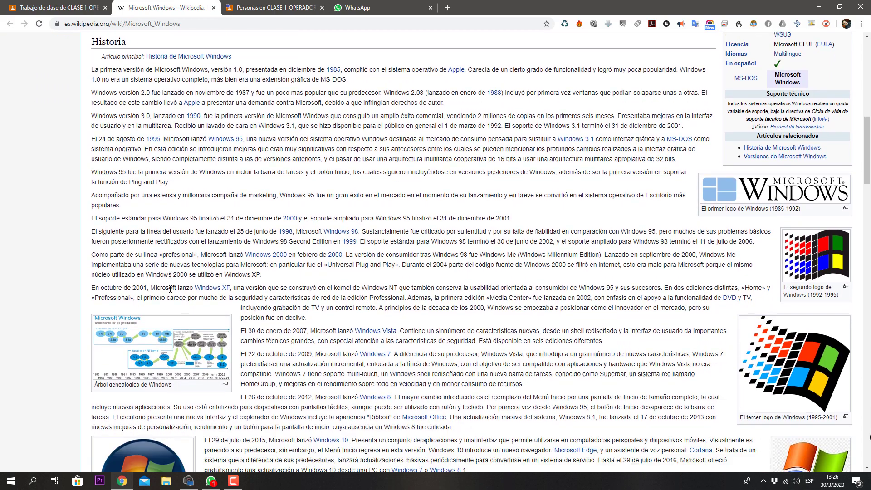
{"action": "scroll", "coordinate": [174, 292], "scroll_direction": "down", "scroll_amount": 3}
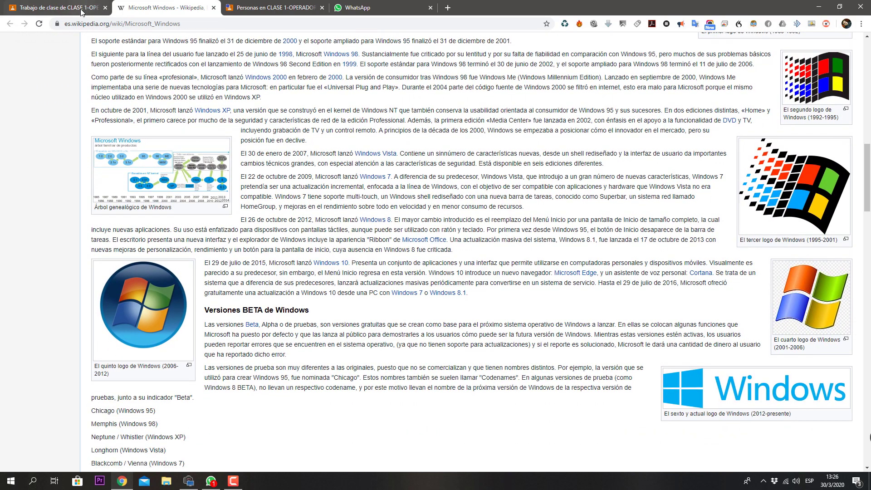
{"action": "left_click", "coordinate": [249, 8]}
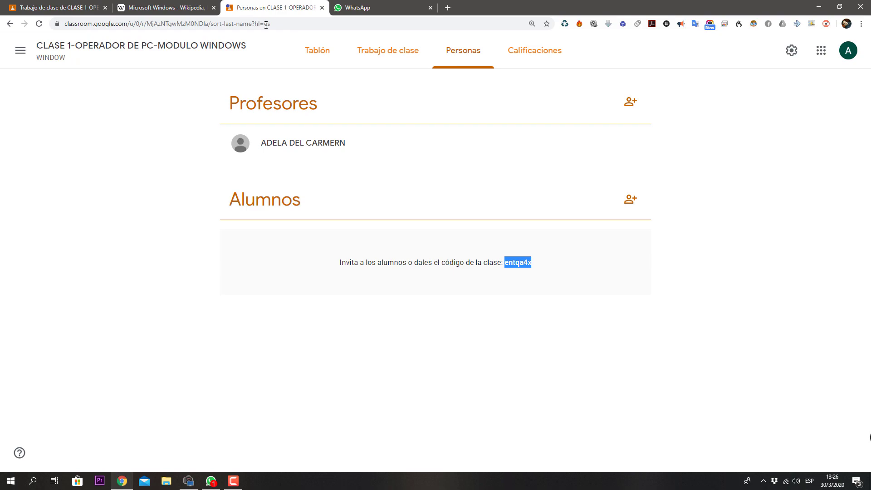
{"action": "left_click", "coordinate": [56, 8]}
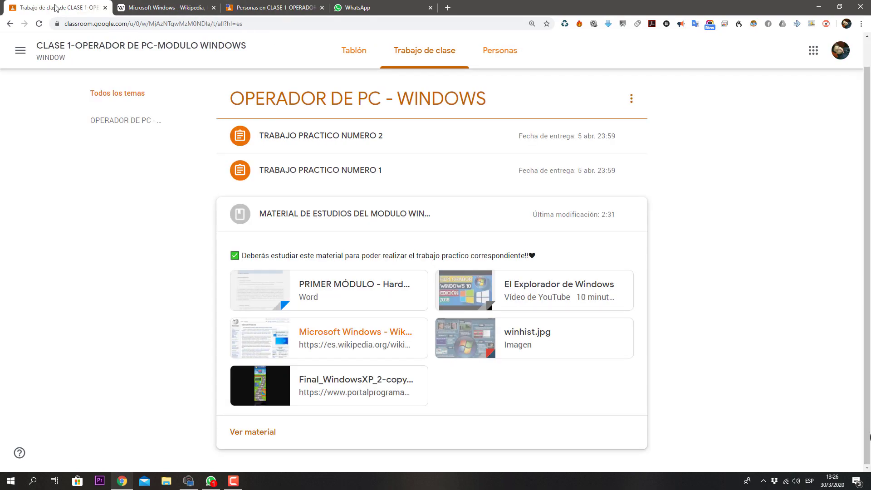
Step: View the Final_WindowsXP_2-copy 'El fin de Windows XP' infographic full size, then return to Classroom
{"action": "left_click", "coordinate": [368, 385]}
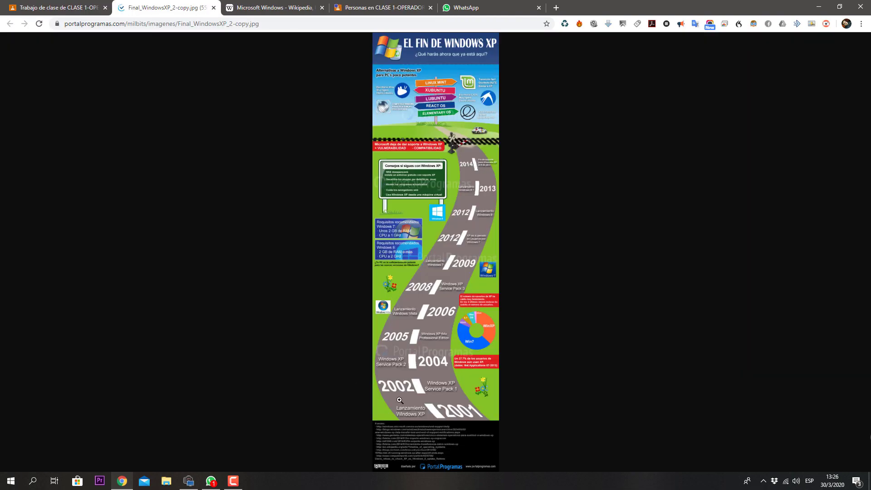
{"action": "left_click", "coordinate": [410, 282]}
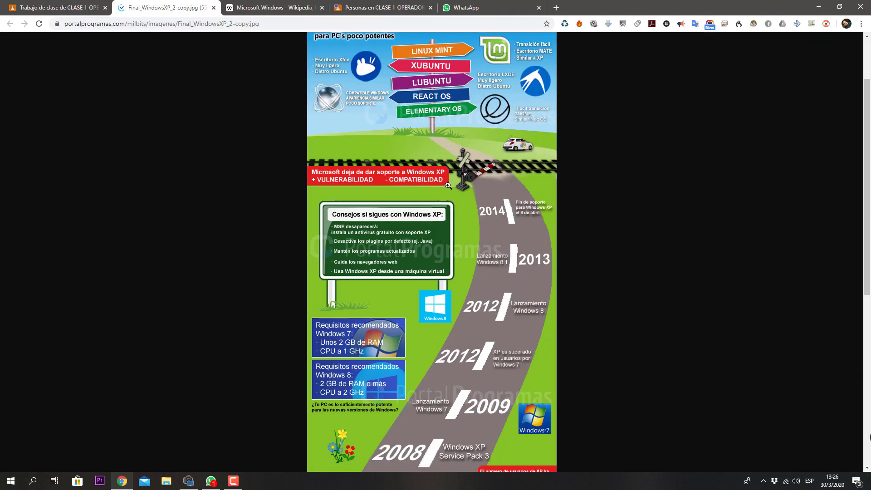
{"action": "scroll", "coordinate": [390, 50], "scroll_direction": "up", "scroll_amount": 3}
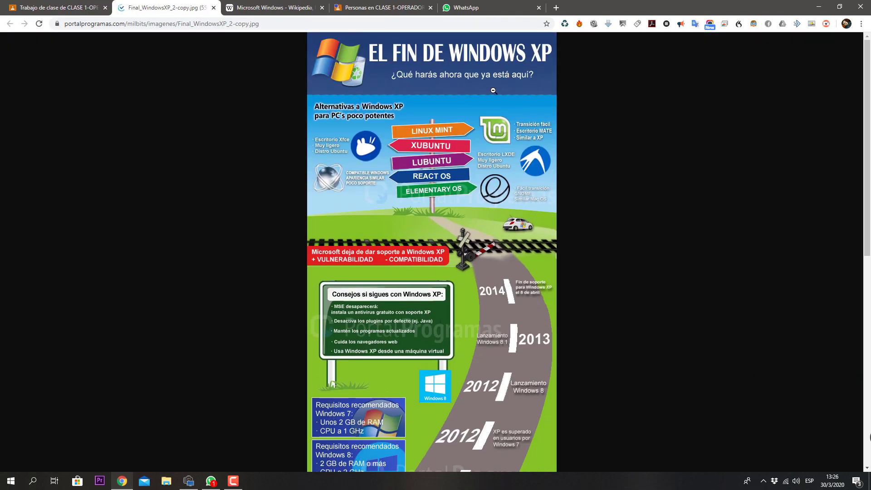
{"action": "left_click", "coordinate": [54, 8]}
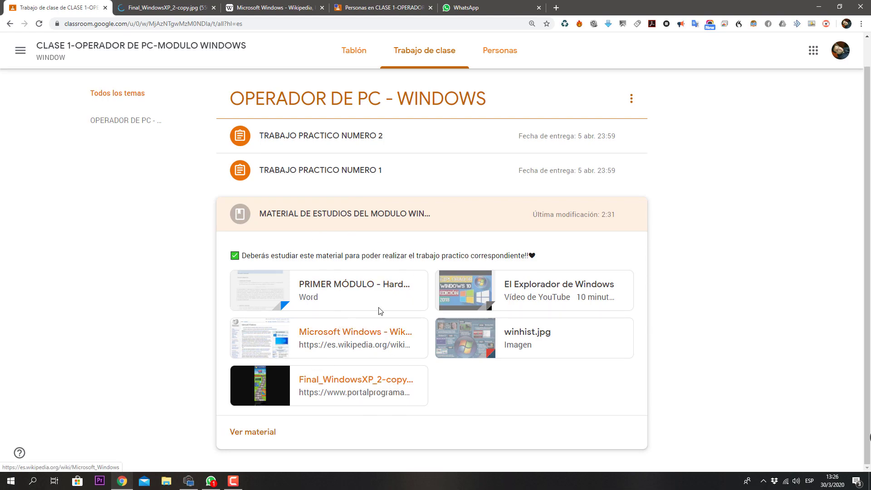
Step: Open the full TRABAJO PRACTICO NUMERO 1 assignment page and dismiss the add-files prompt
{"action": "left_click", "coordinate": [362, 170]}
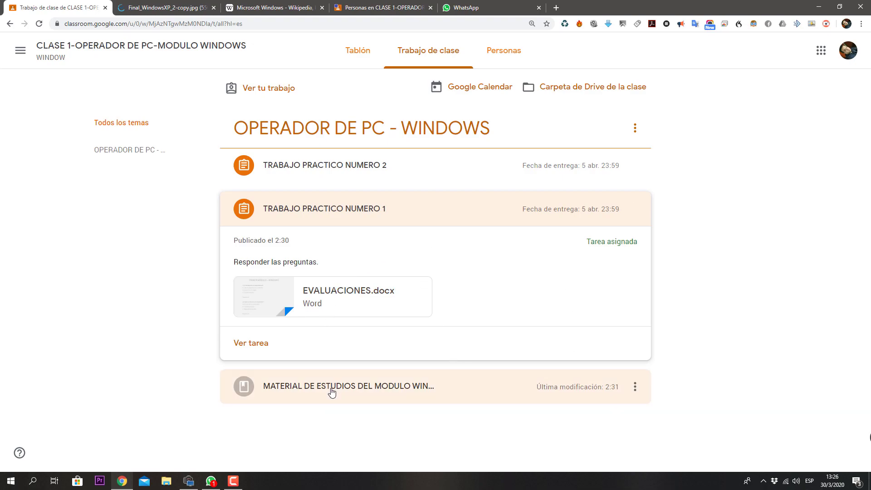
{"action": "left_click", "coordinate": [331, 391]}
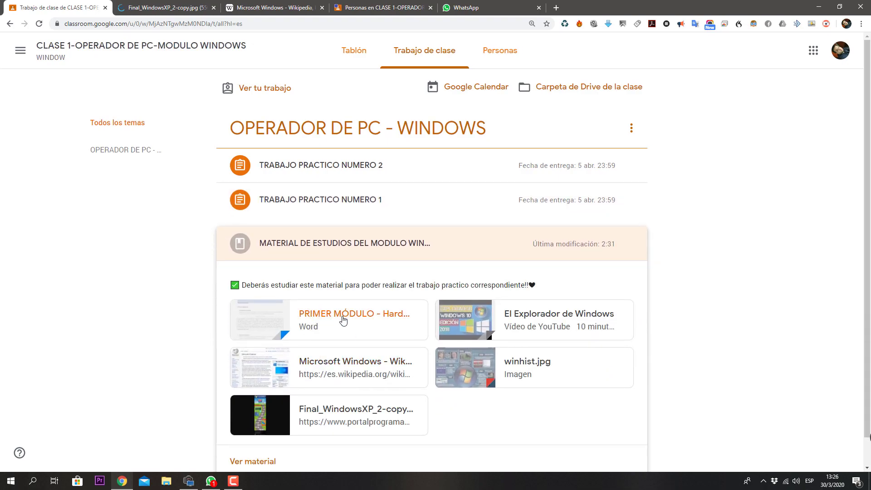
{"action": "left_click", "coordinate": [381, 201]}
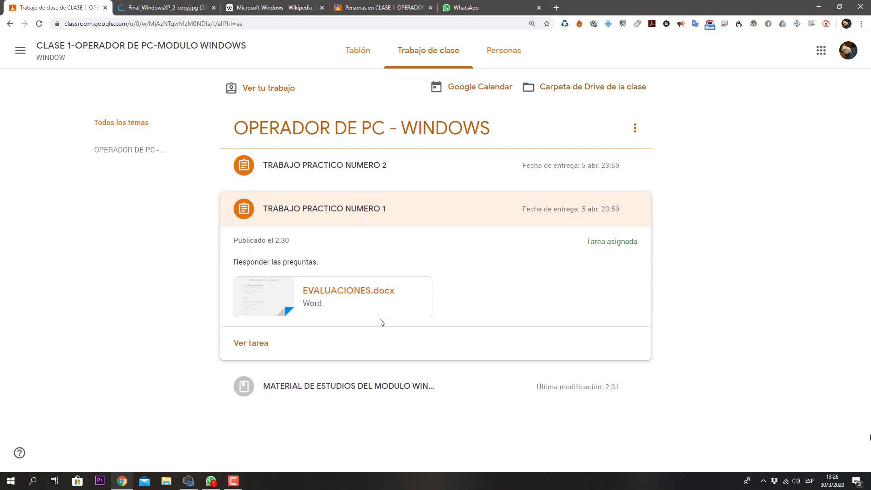
{"action": "left_click", "coordinate": [270, 345]}
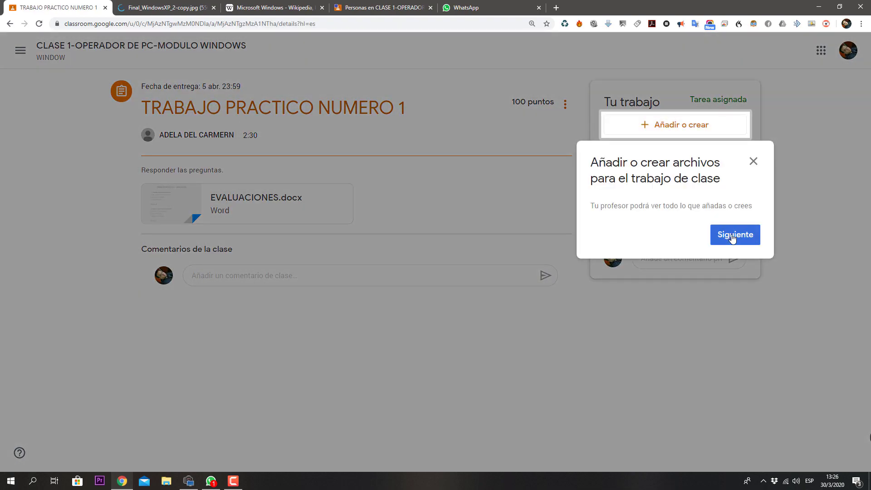
{"action": "left_click", "coordinate": [732, 237]}
Step: Post a class comment asking whether to answer in the Word file, a document, photo or link
{"action": "left_click", "coordinate": [254, 277]}
{"action": "type", "text": "Profe, esto se hace con el"}
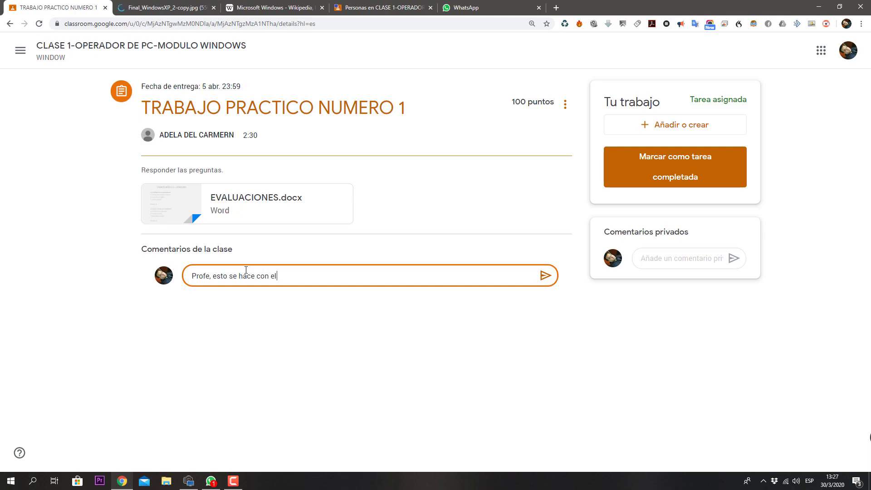
{"action": "type", "text": "word que mando o con cual documento o foto o enlace."}
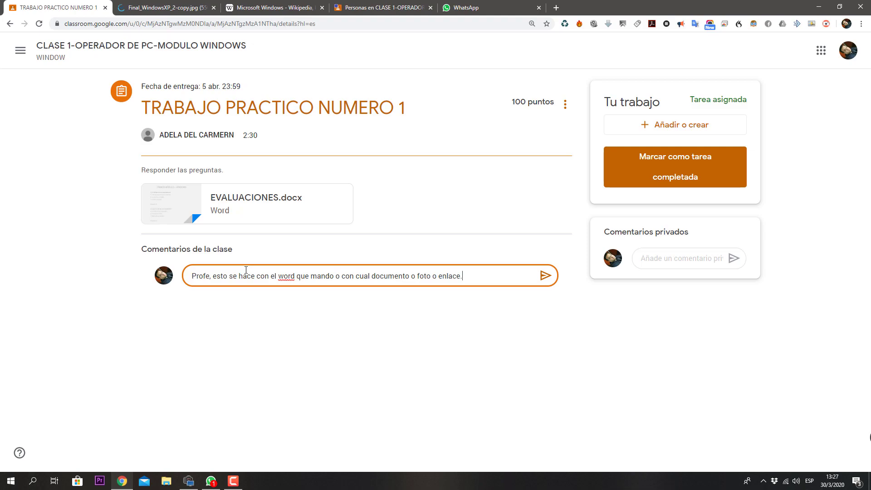
{"action": "left_click", "coordinate": [544, 275]}
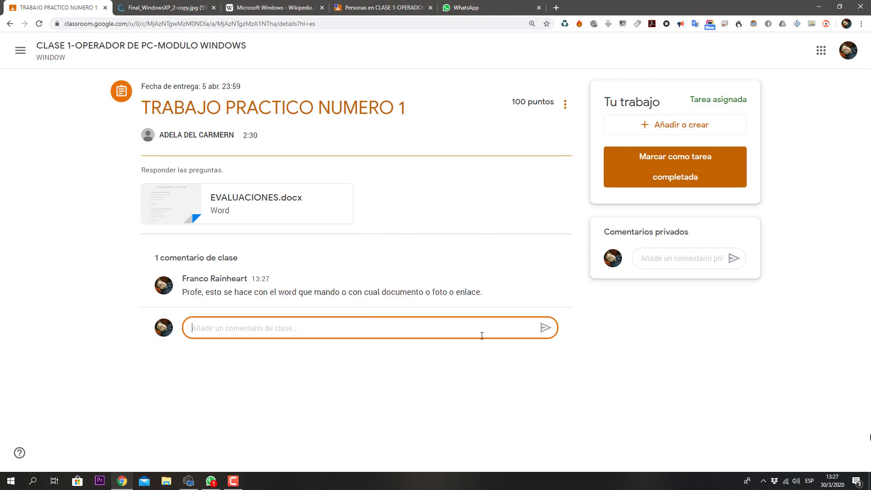
Step: Try twice to preview EVALUACIONES.docx, closing the failed preview each time
{"action": "left_click", "coordinate": [182, 206]}
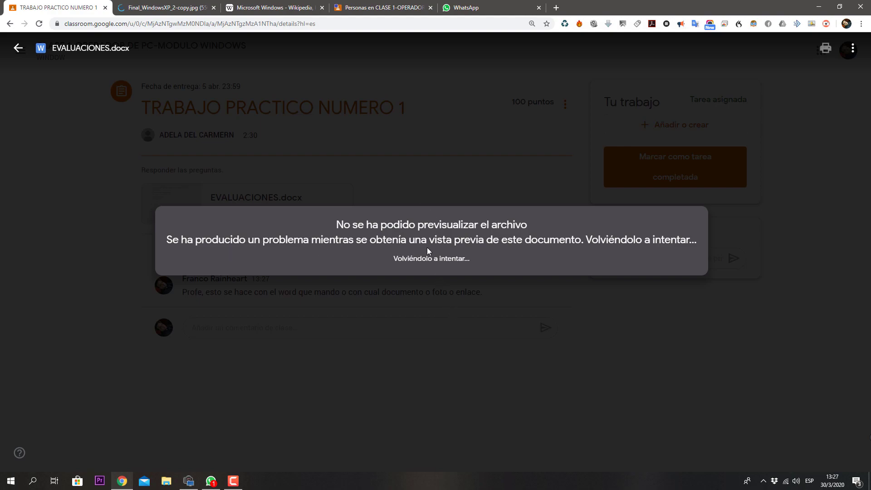
{"action": "left_click", "coordinate": [544, 325]}
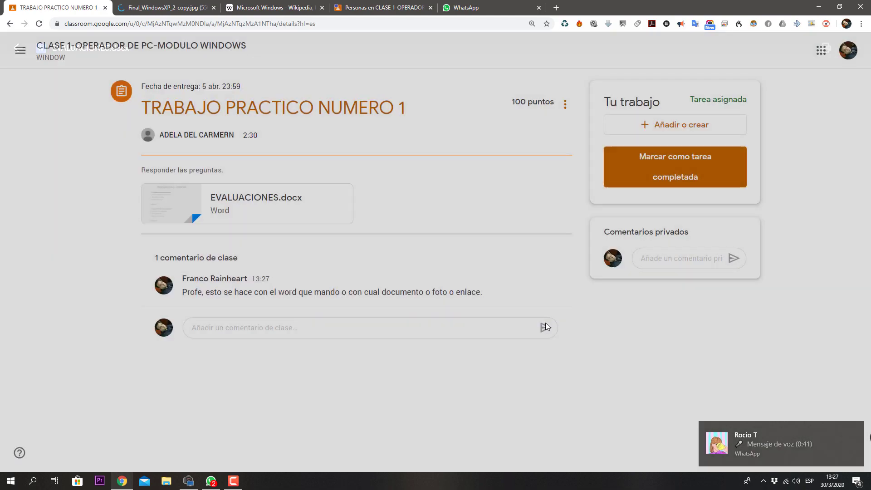
{"action": "left_click", "coordinate": [257, 212]}
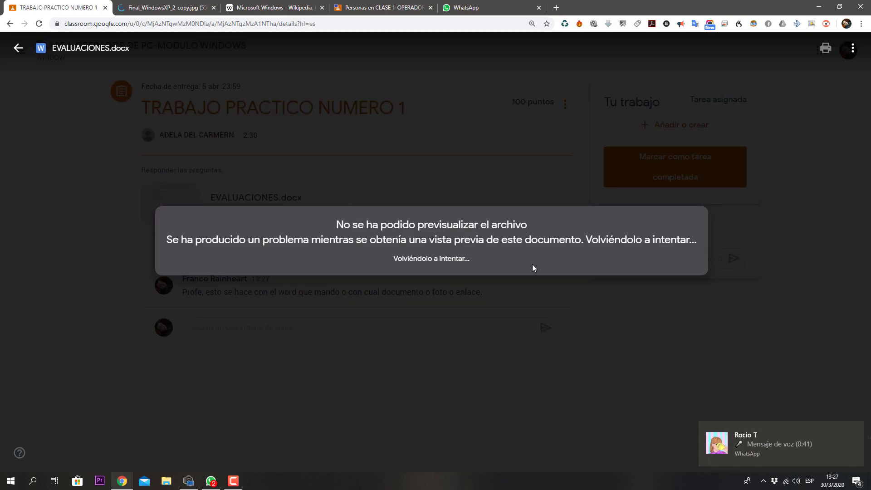
{"action": "left_click", "coordinate": [522, 297]}
Step: Comment 'Profe no puedo ver el documento, me da error.' on the assignment
{"action": "left_click", "coordinate": [312, 326]}
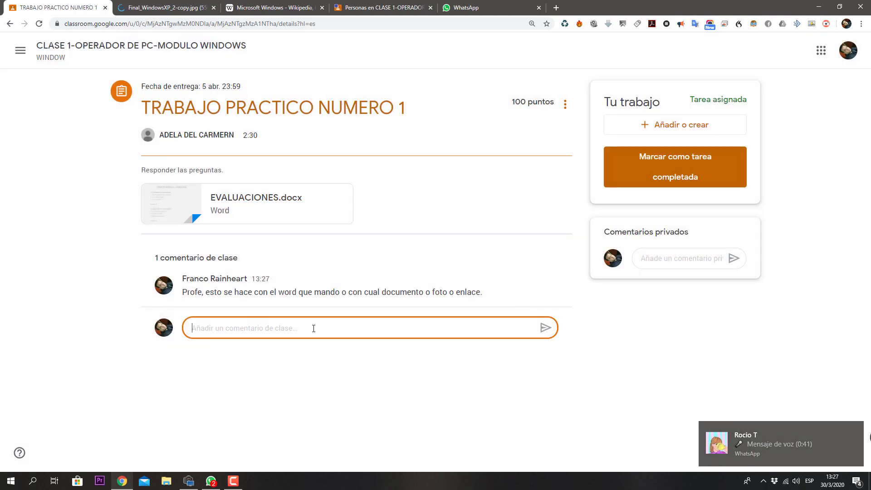
{"action": "type", "text": "Pr"}
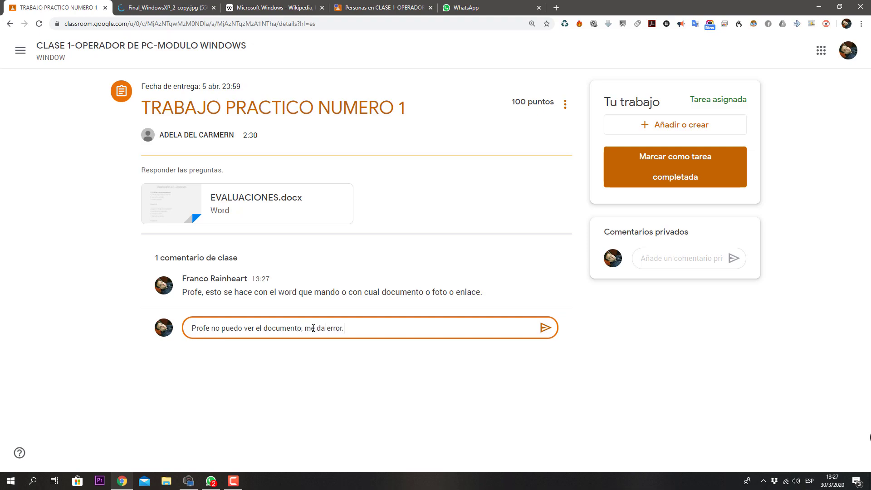
{"action": "key", "text": "Return"}
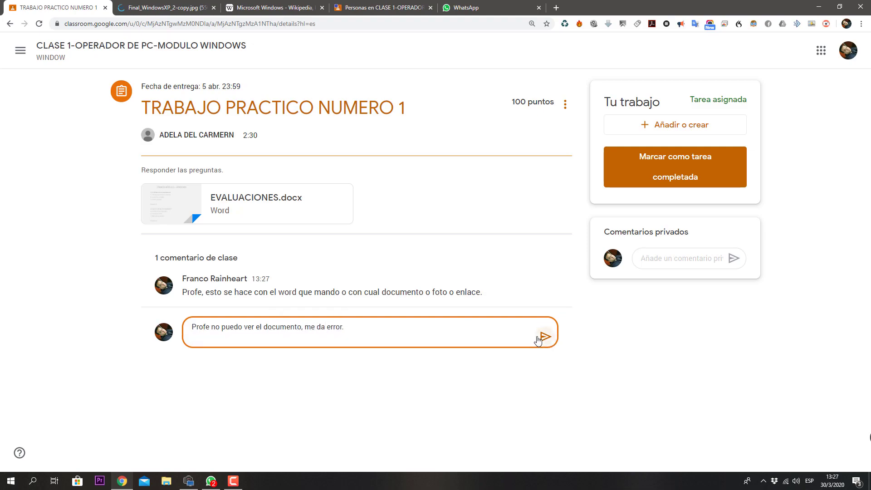
{"action": "left_click", "coordinate": [545, 337]}
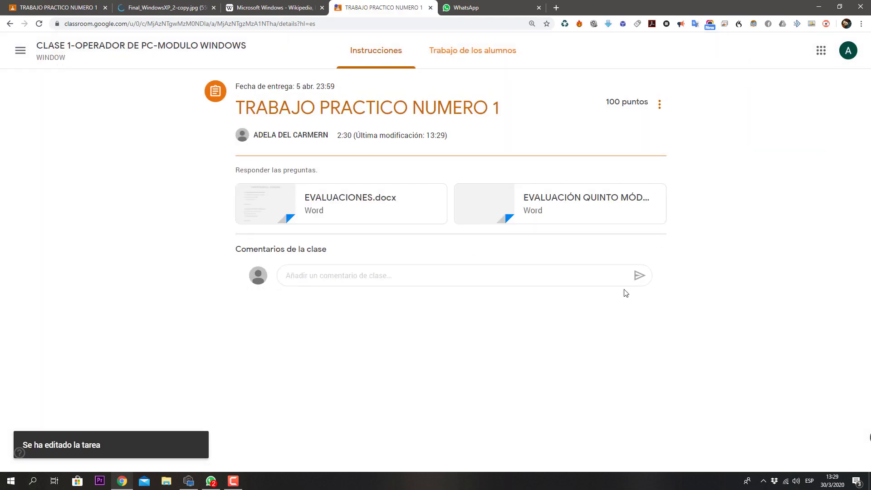
Step: Preview EVALUACIÓN QUINTO MÓDULO.docx from the student view and scroll through it
{"action": "left_click", "coordinate": [77, 6]}
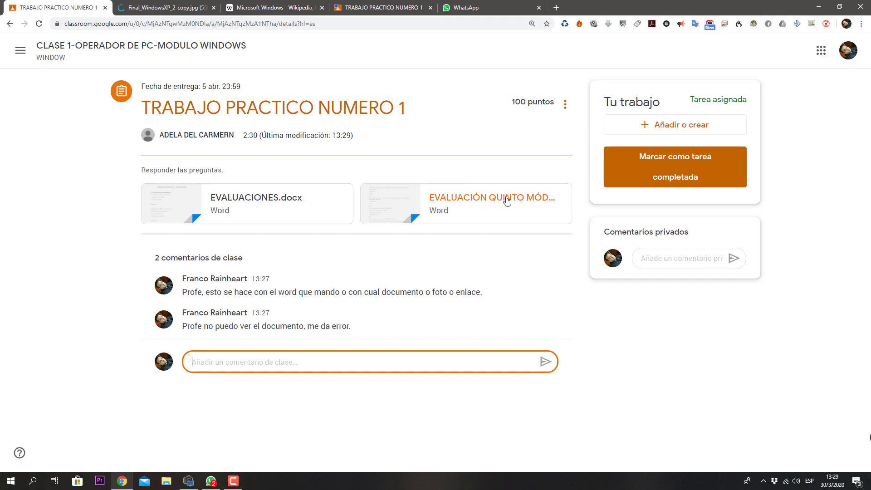
{"action": "left_click", "coordinate": [503, 205]}
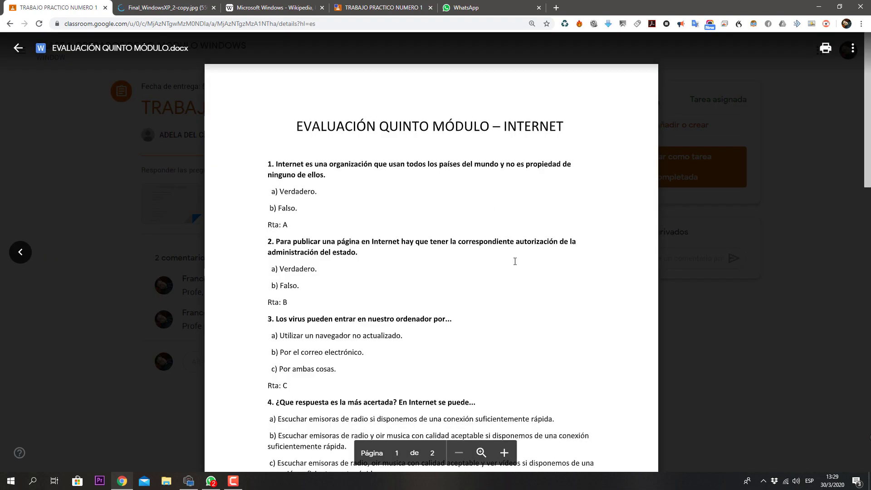
{"action": "scroll", "coordinate": [464, 244], "scroll_direction": "down", "scroll_amount": 5}
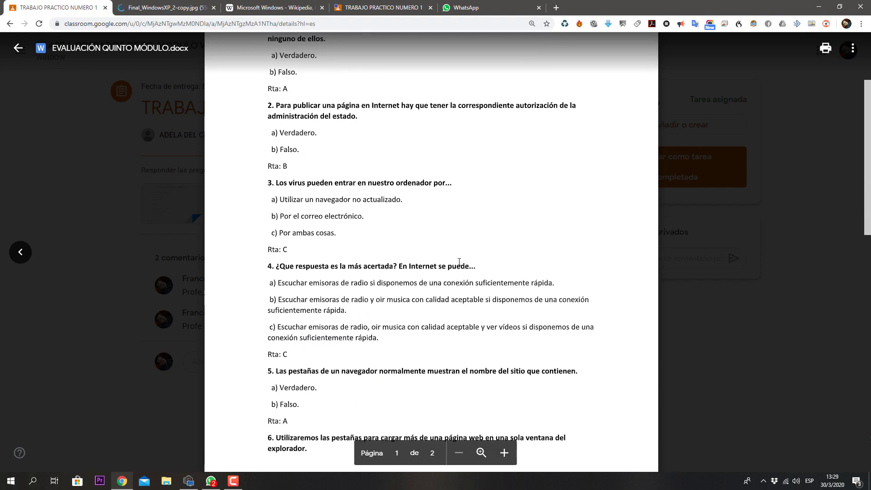
{"action": "scroll", "coordinate": [458, 263], "scroll_direction": "up", "scroll_amount": 5}
{"action": "scroll", "coordinate": [459, 263], "scroll_direction": "down", "scroll_amount": 8}
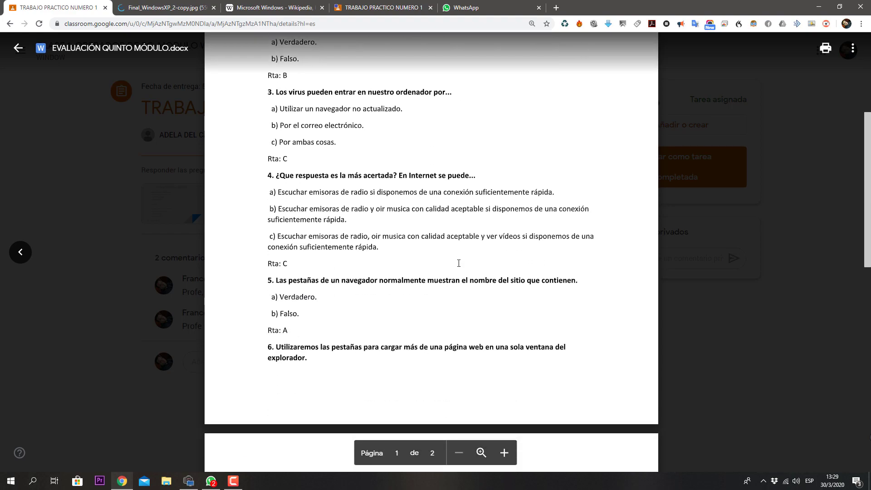
{"action": "scroll", "coordinate": [458, 262], "scroll_direction": "down", "scroll_amount": 3}
{"action": "scroll", "coordinate": [458, 261], "scroll_direction": "up", "scroll_amount": 11}
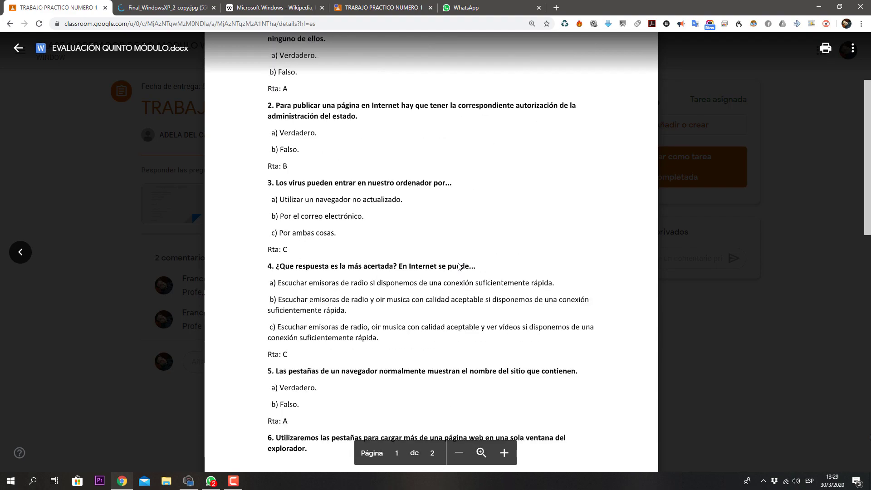
Step: Open the exam via 'Abrir en una ventana nueva', then close the preview in Classroom
{"action": "left_click", "coordinate": [857, 51]}
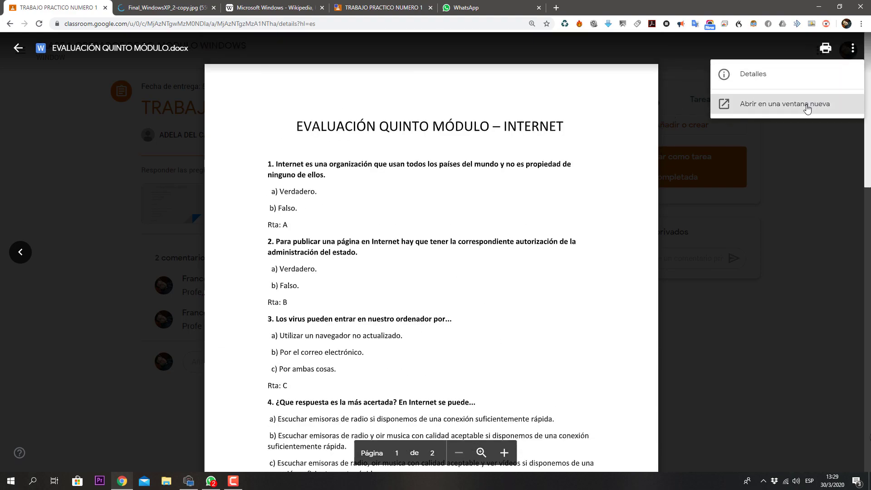
{"action": "left_click", "coordinate": [787, 114]}
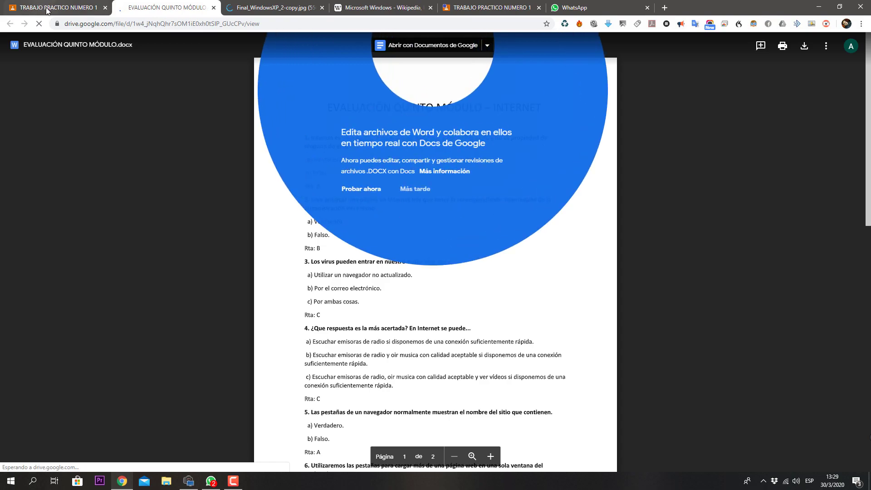
{"action": "left_click", "coordinate": [47, 8]}
{"action": "left_click", "coordinate": [19, 49]}
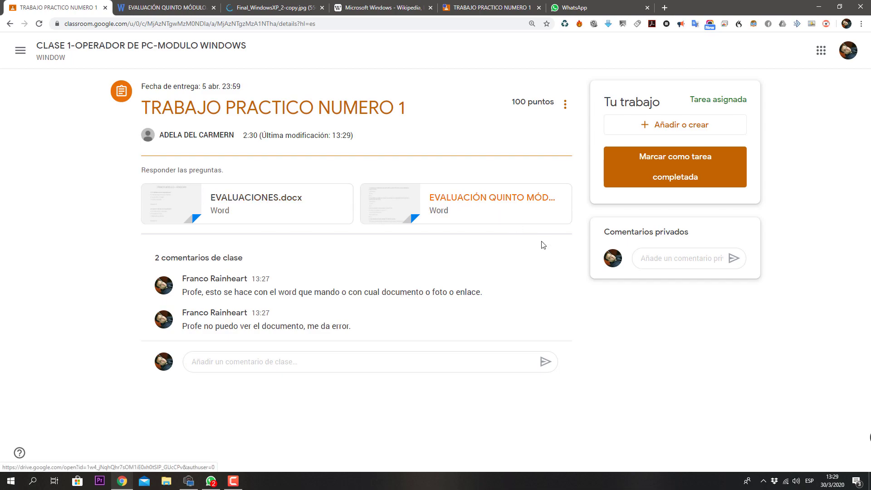
{"action": "left_click", "coordinate": [661, 125]}
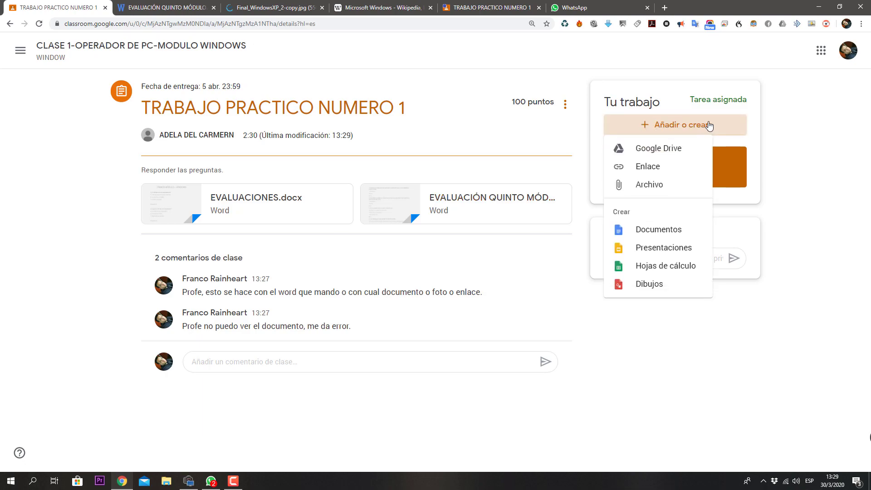
{"action": "left_click", "coordinate": [656, 186]}
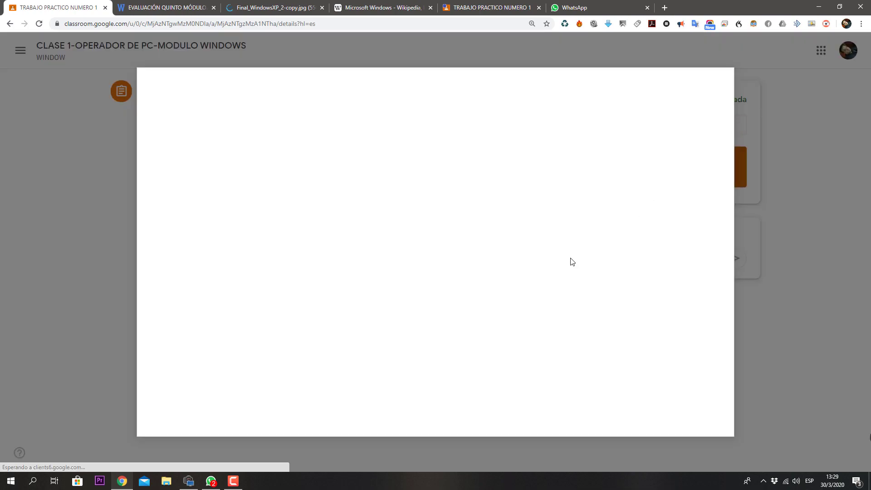
{"action": "left_click", "coordinate": [399, 267]}
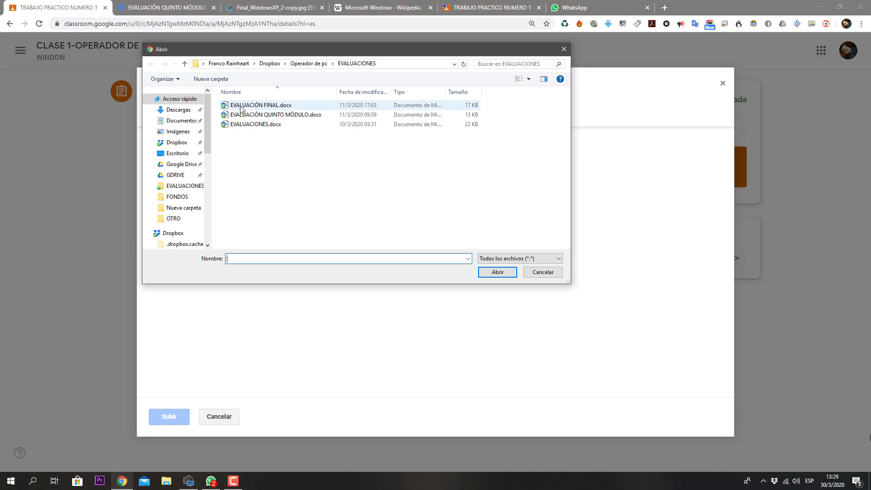
{"action": "double_click", "coordinate": [244, 115]}
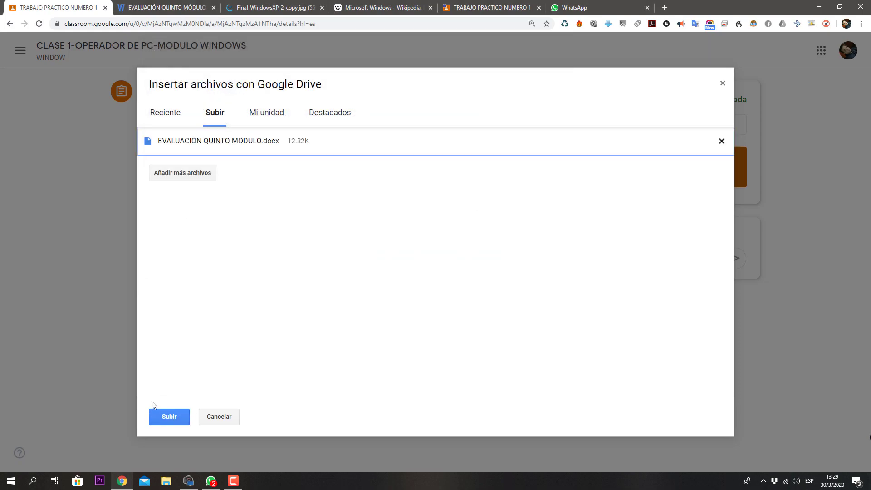
{"action": "left_click", "coordinate": [172, 415]}
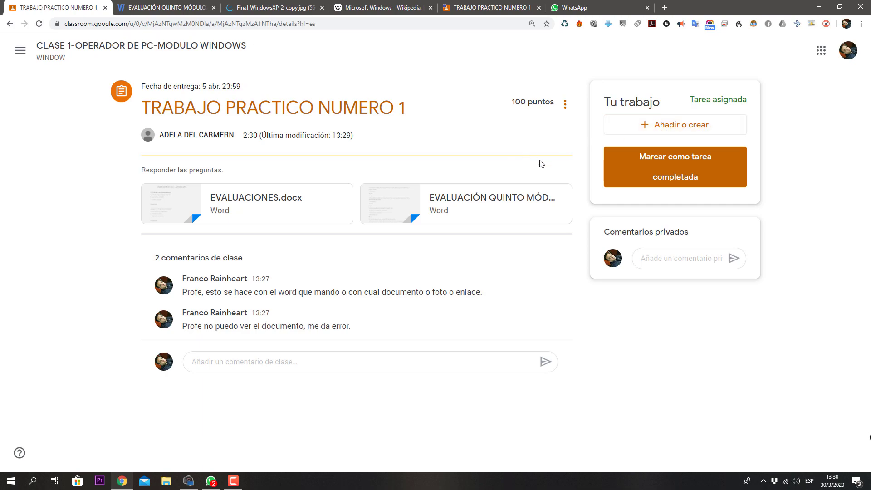
{"action": "left_click", "coordinate": [674, 132]}
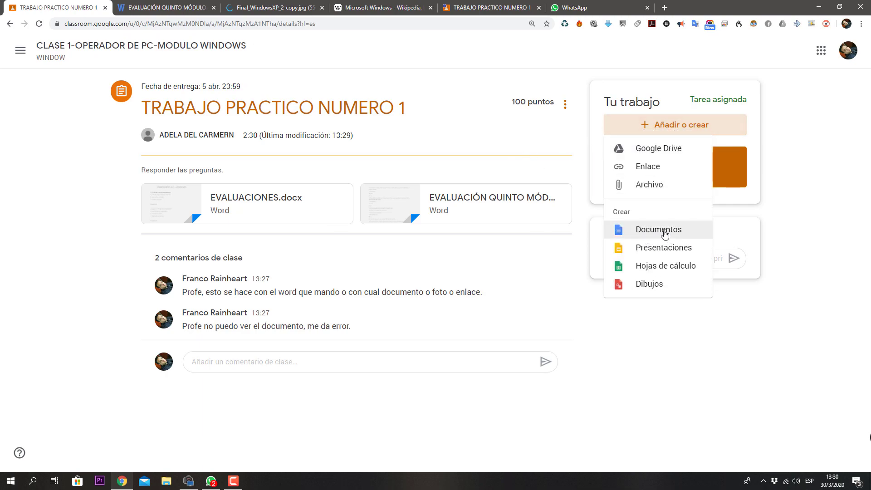
Step: Attach a new Google Doc via Añadir o crear > Documentos, dismiss the tip, and open it
{"action": "left_click", "coordinate": [667, 236]}
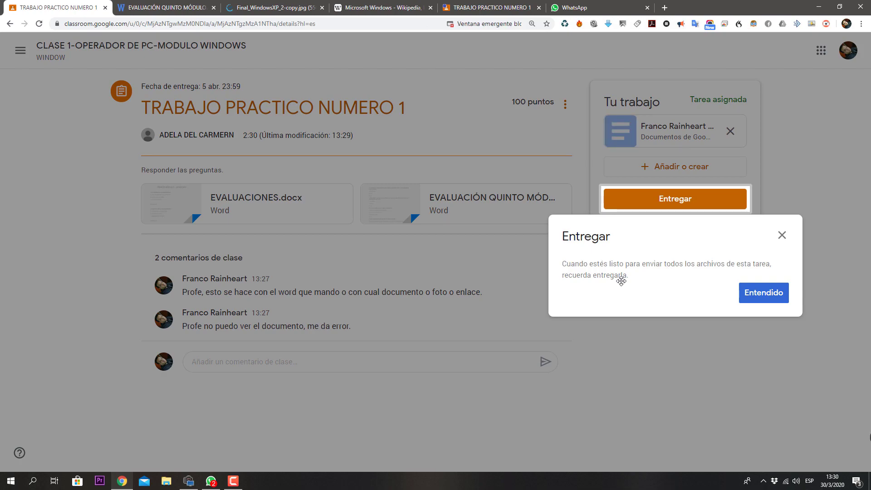
{"action": "left_click", "coordinate": [757, 302]}
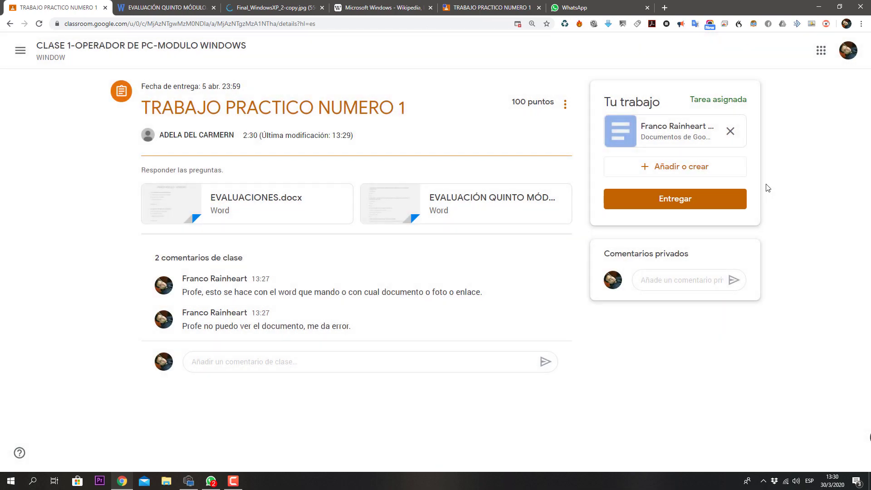
{"action": "left_click", "coordinate": [685, 128]}
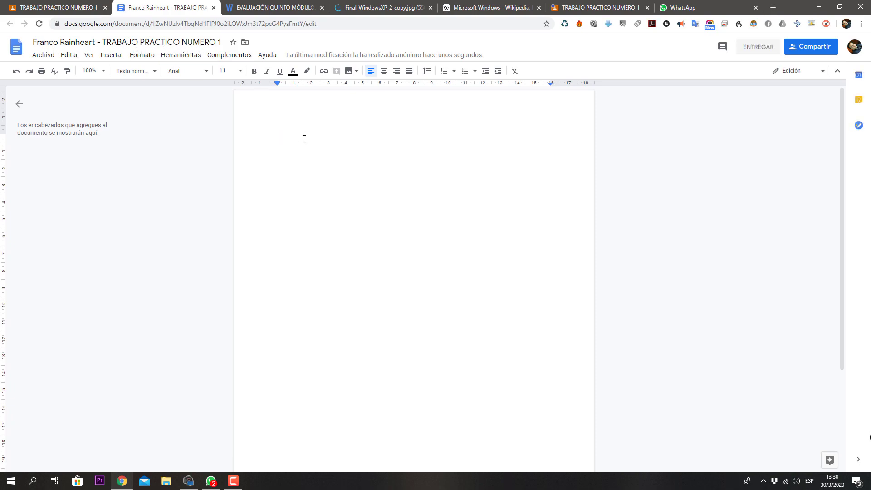
Step: Type the answers 1-verdadero and 2-Falso while reading the questions in the exam tab
{"action": "left_click", "coordinate": [297, 10]}
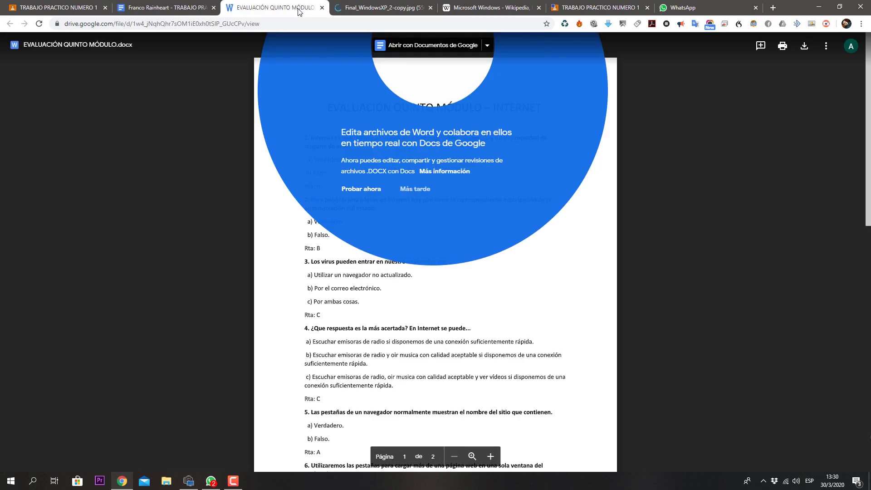
{"action": "left_click", "coordinate": [589, 220]}
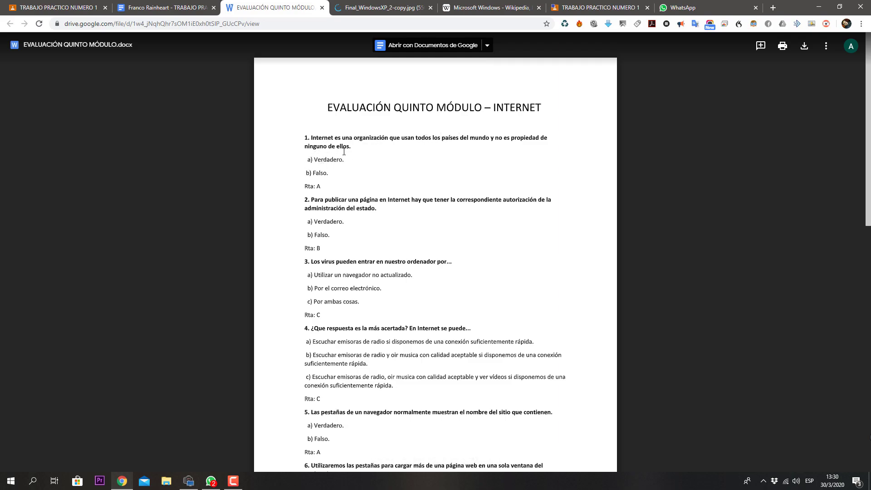
{"action": "left_click", "coordinate": [168, 9]}
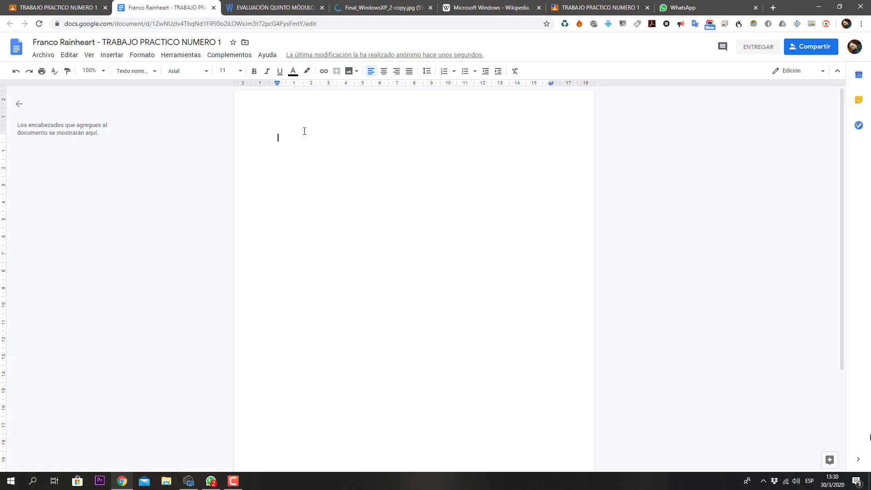
{"action": "type", "text": "1-verdadero"}
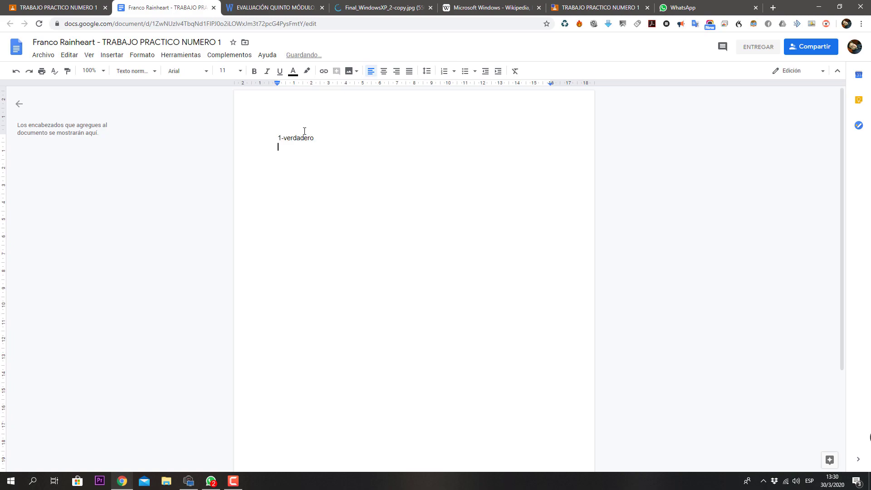
{"action": "left_click", "coordinate": [316, 9]}
{"action": "left_click_drag", "start_coordinate": [330, 201], "coordinate": [377, 208]}
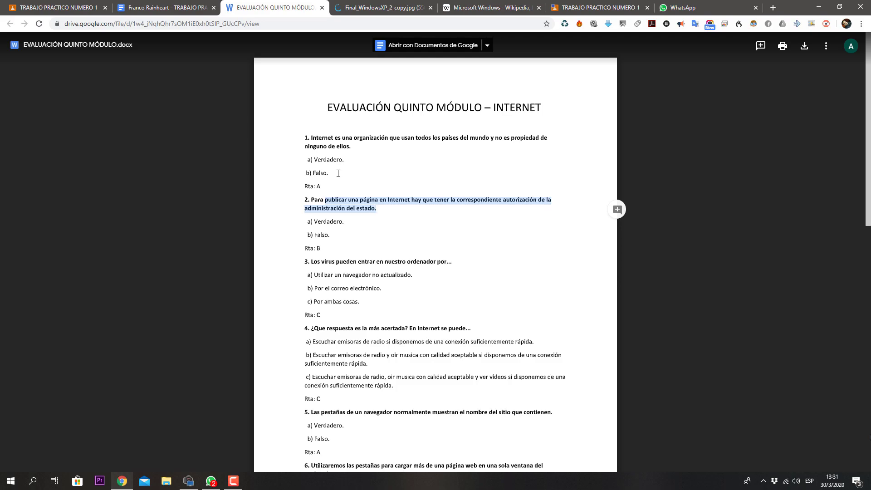
{"action": "left_click", "coordinate": [185, 6]}
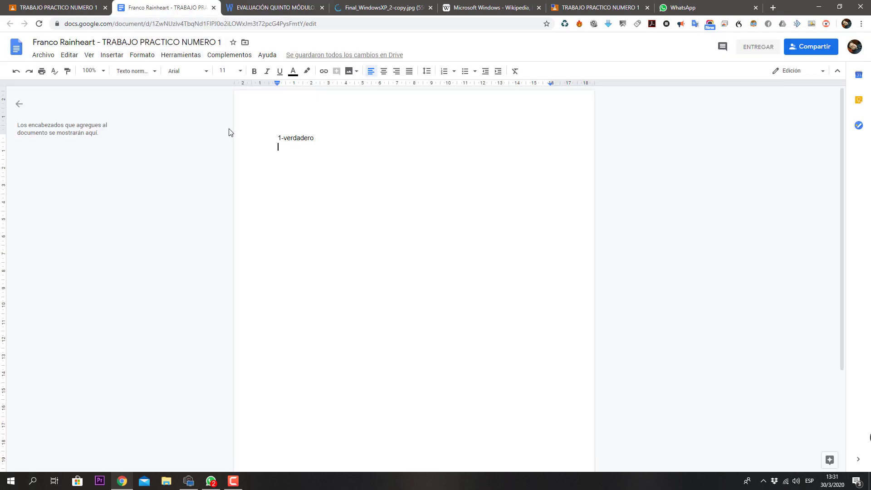
{"action": "type", "text": "2-Falso"}
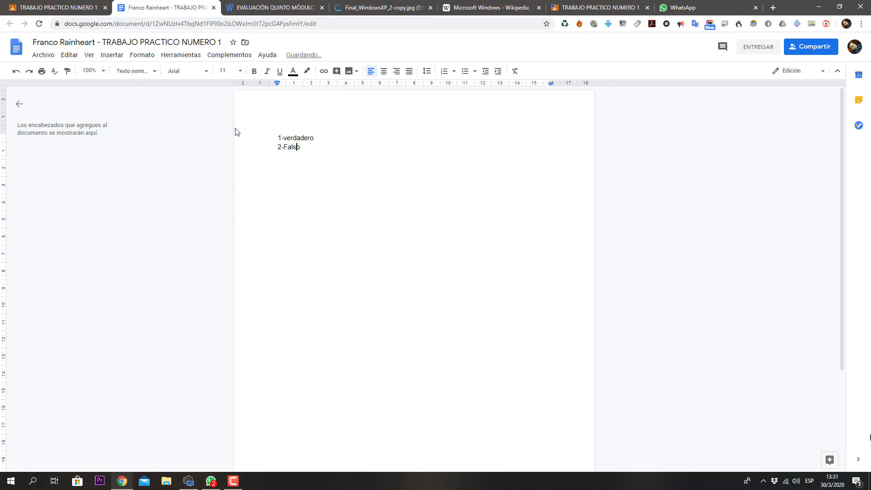
Step: Add the heading Desarrollo above the answers, with blank lines between each line
{"action": "key", "text": "Home"}
{"action": "key", "text": "Return"}
{"action": "type", "text": "De"}
{"action": "key", "text": "Return"}
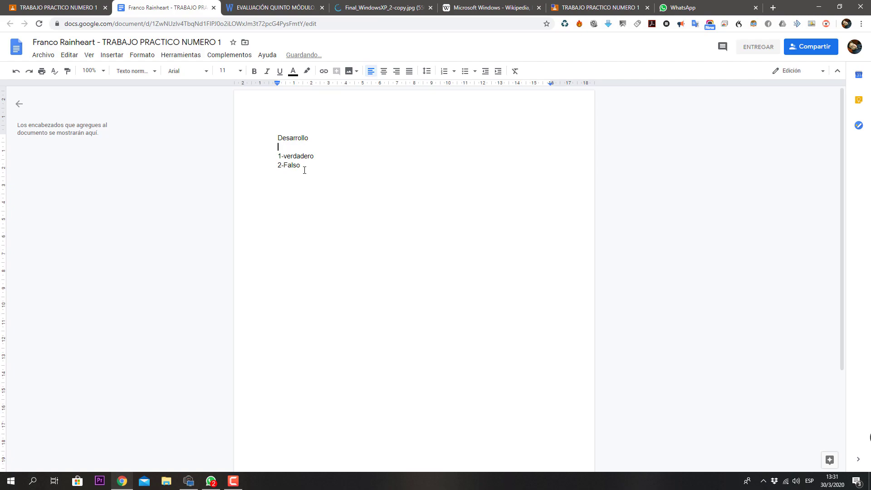
{"action": "key", "text": "Return"}
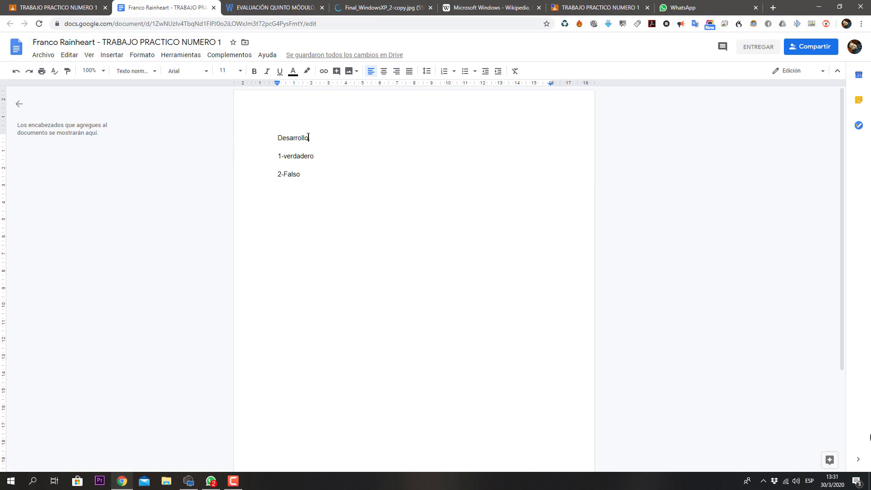
{"action": "left_click_drag", "start_coordinate": [313, 137], "coordinate": [275, 136]}
Step: Format Desarrollo as bold, size 24, with the Title paragraph style
{"action": "left_click", "coordinate": [254, 71]}
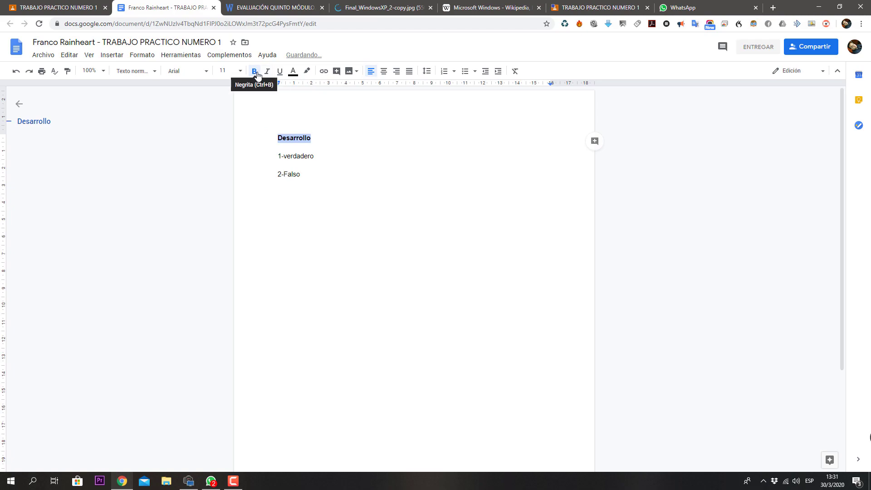
{"action": "left_click", "coordinate": [240, 71]}
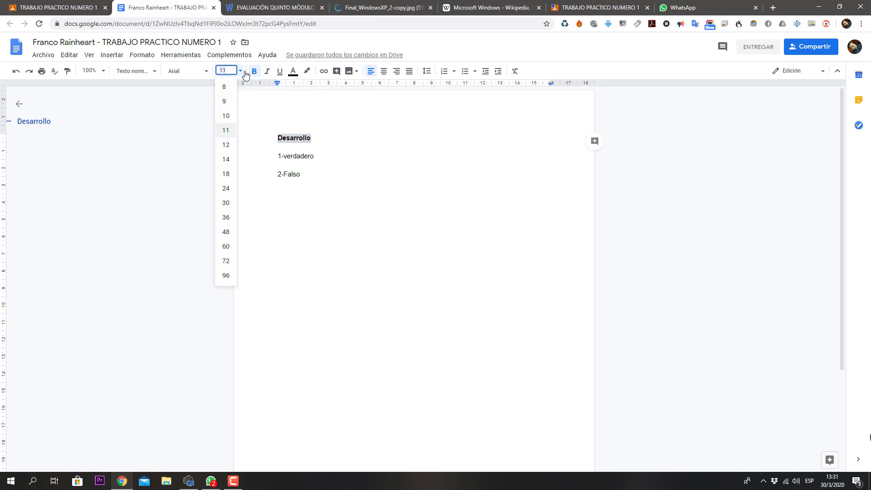
{"action": "left_click", "coordinate": [226, 188]}
{"action": "left_click", "coordinate": [156, 72]}
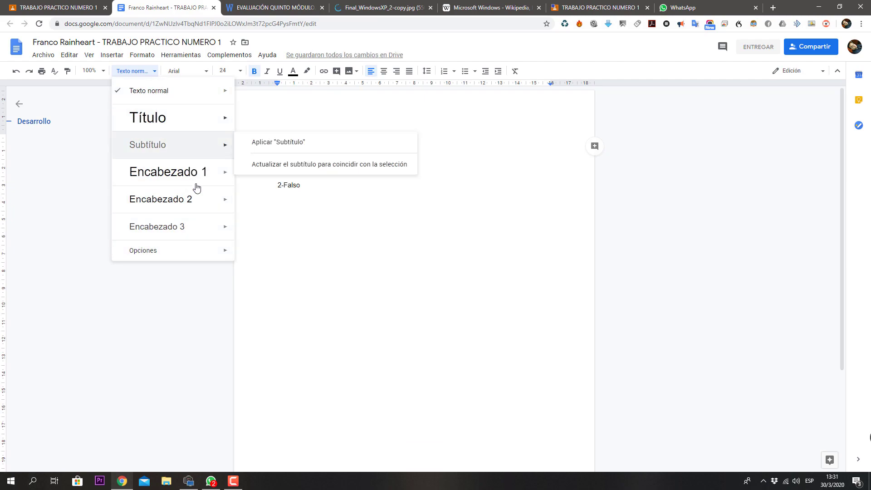
{"action": "mouse_move", "coordinate": [193, 121]}
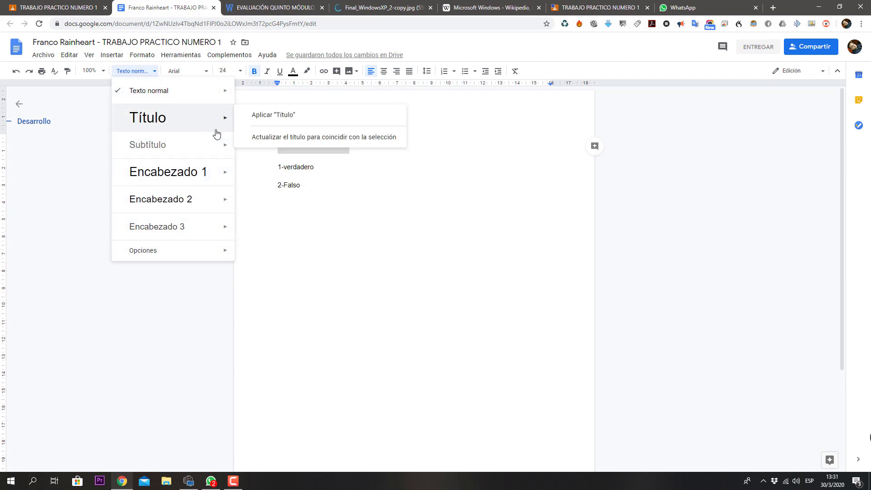
{"action": "left_click", "coordinate": [335, 185]}
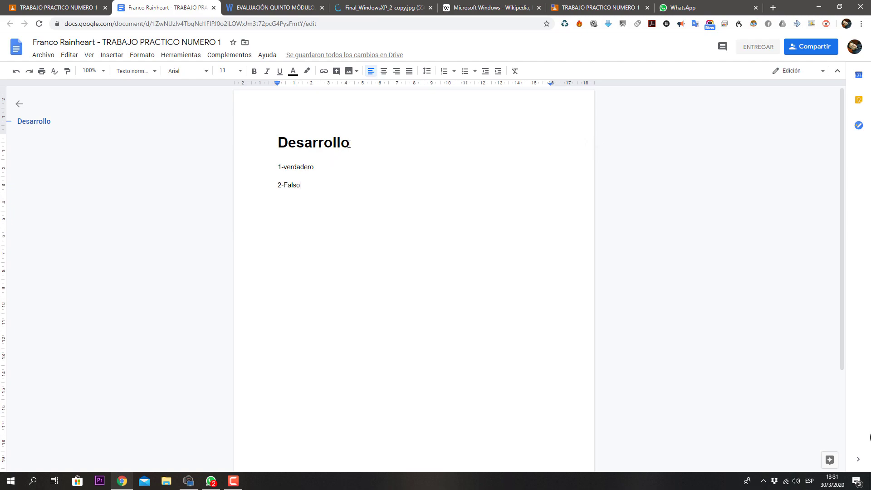
{"action": "left_click_drag", "start_coordinate": [355, 143], "coordinate": [283, 146]}
Step: Turn verdadero and Falso into a numbered list, removing the old prefixes and empty items
{"action": "left_click_drag", "start_coordinate": [313, 187], "coordinate": [277, 166]}
{"action": "left_click", "coordinate": [283, 168]}
{"action": "key", "text": "BackSpace"}
{"action": "key", "text": "BackSpace"}
{"action": "key", "text": "BackSpace"}
{"action": "key", "text": "BackSpace"}
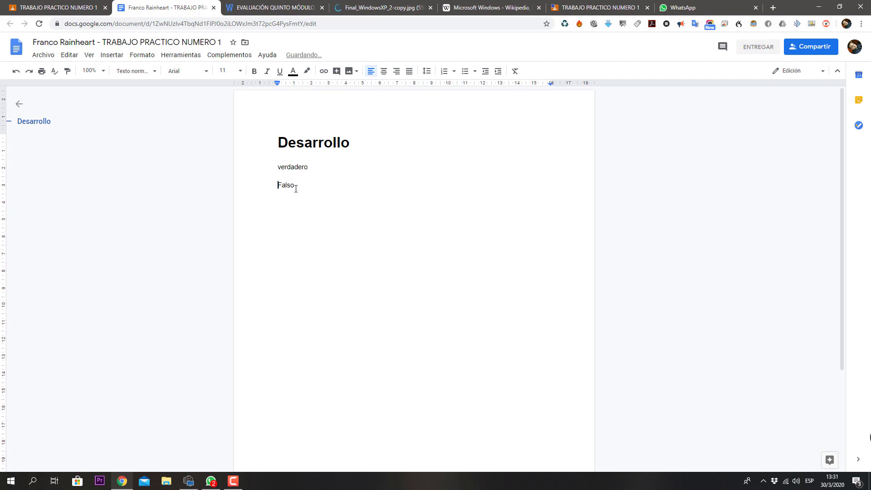
{"action": "left_click_drag", "start_coordinate": [292, 187], "coordinate": [277, 171]}
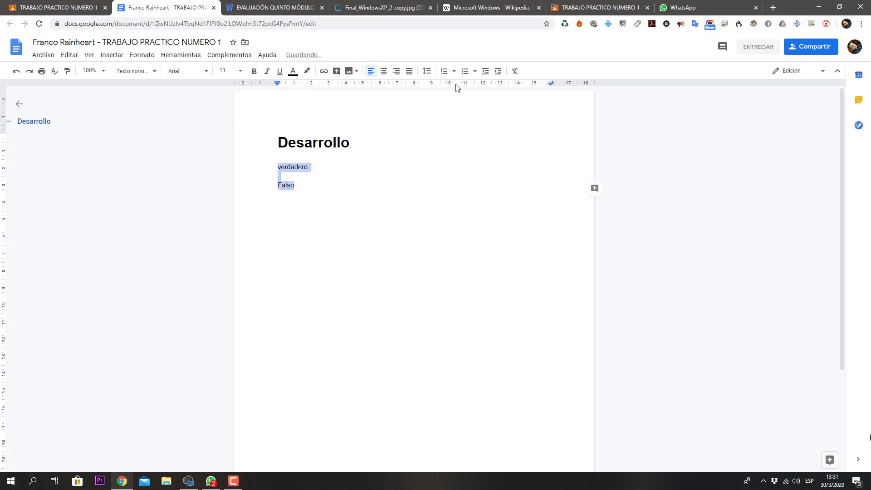
{"action": "left_click", "coordinate": [444, 72]}
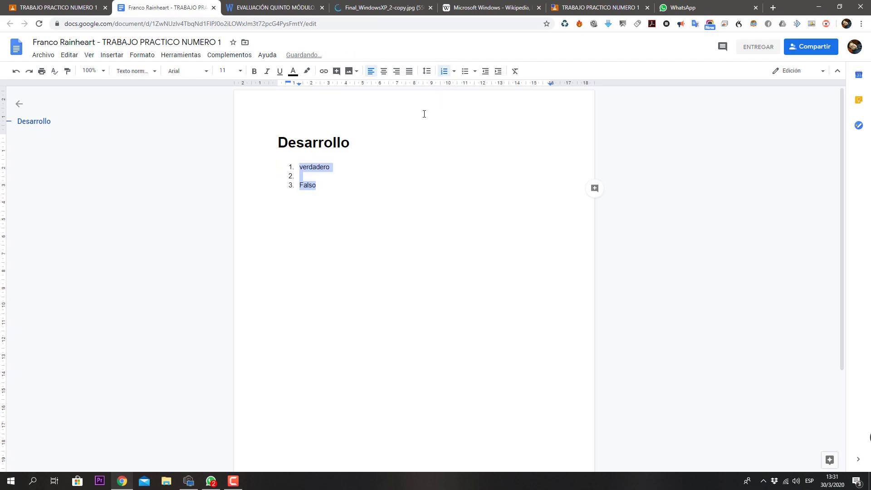
{"action": "left_click", "coordinate": [315, 176]}
{"action": "key", "text": "BackSpace"}
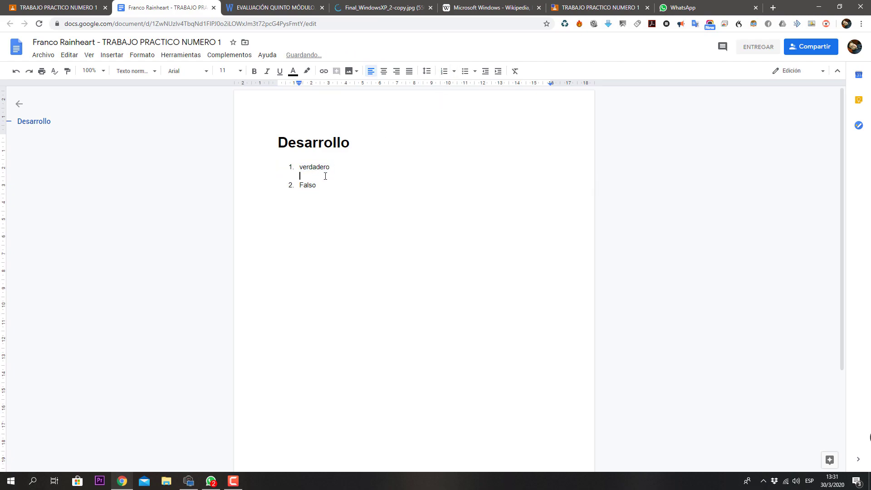
{"action": "left_click", "coordinate": [330, 186]}
{"action": "key", "text": "Return"}
{"action": "key", "text": "BackSpace"}
{"action": "key", "text": "BackSpace"}
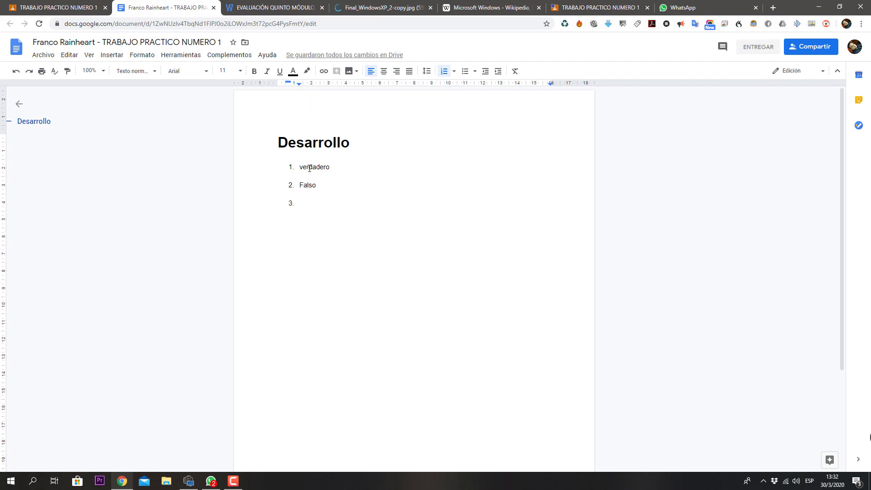
Step: Centre the Desarrollo heading, leaving the numbered list at the margin
{"action": "left_click_drag", "start_coordinate": [326, 202], "coordinate": [300, 186]}
{"action": "left_click_drag", "start_coordinate": [355, 140], "coordinate": [280, 146]}
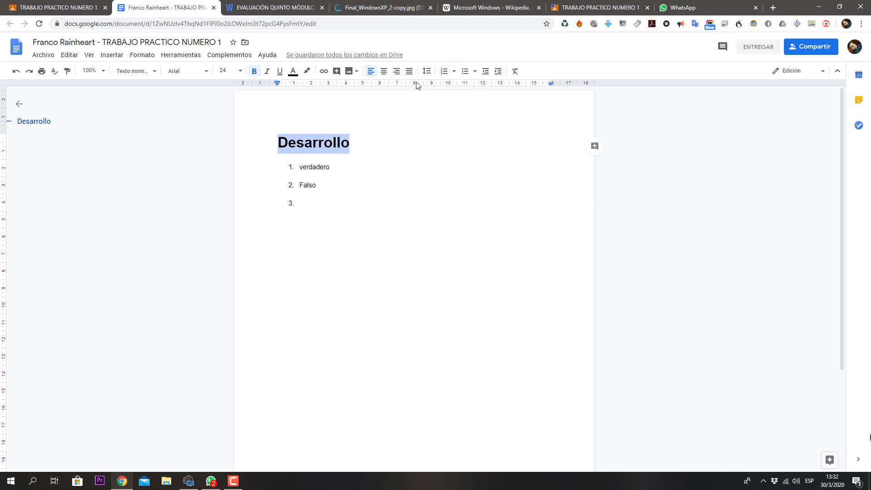
{"action": "left_click", "coordinate": [383, 71]}
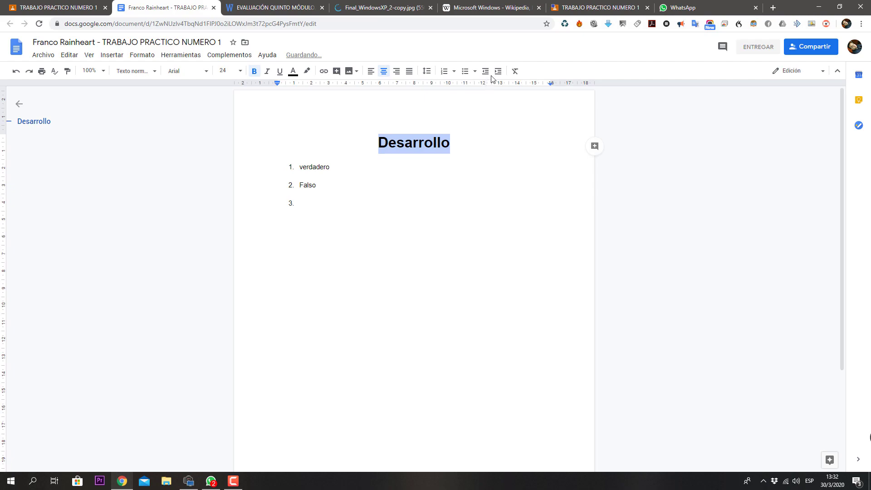
{"action": "left_click", "coordinate": [298, 167]}
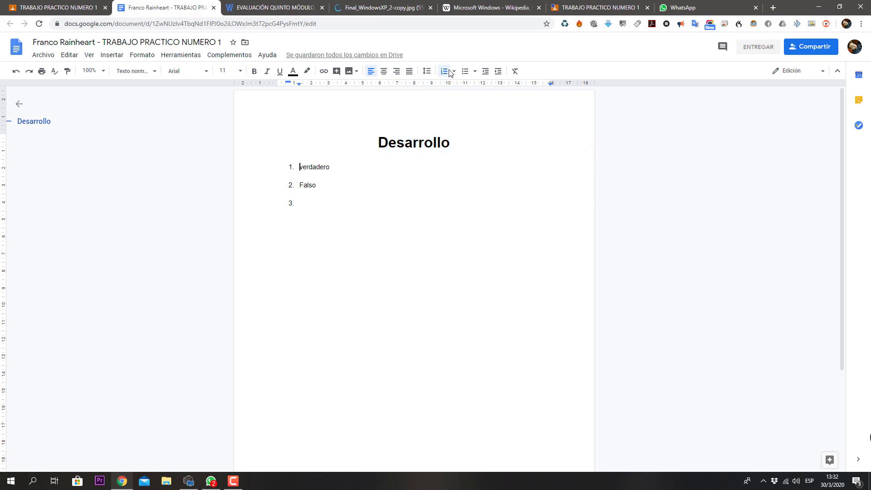
{"action": "left_click", "coordinate": [497, 71]}
{"action": "left_click", "coordinate": [497, 72]}
{"action": "left_click", "coordinate": [485, 72]}
{"action": "left_click", "coordinate": [485, 73]}
Step: Italicise the first answer verdadero, undoing the trial underline and red colour
{"action": "left_click_drag", "start_coordinate": [339, 167], "coordinate": [294, 171]}
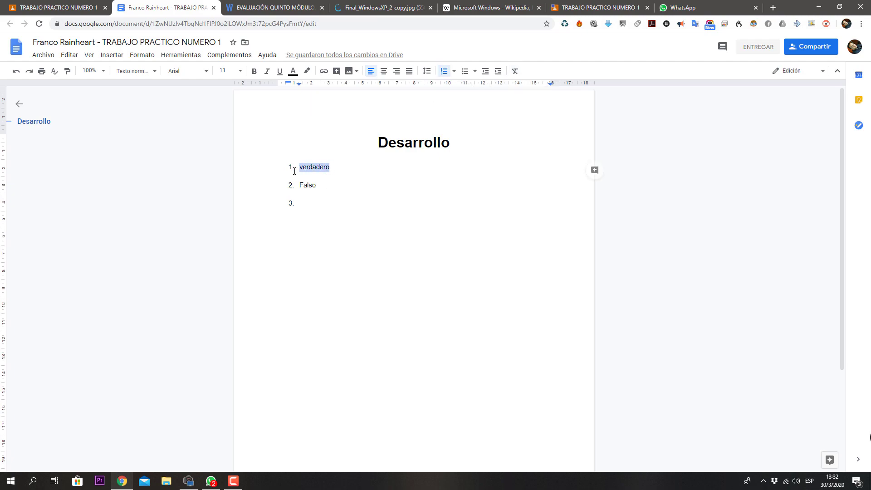
{"action": "left_click", "coordinate": [273, 73]}
{"action": "left_click", "coordinate": [280, 72]}
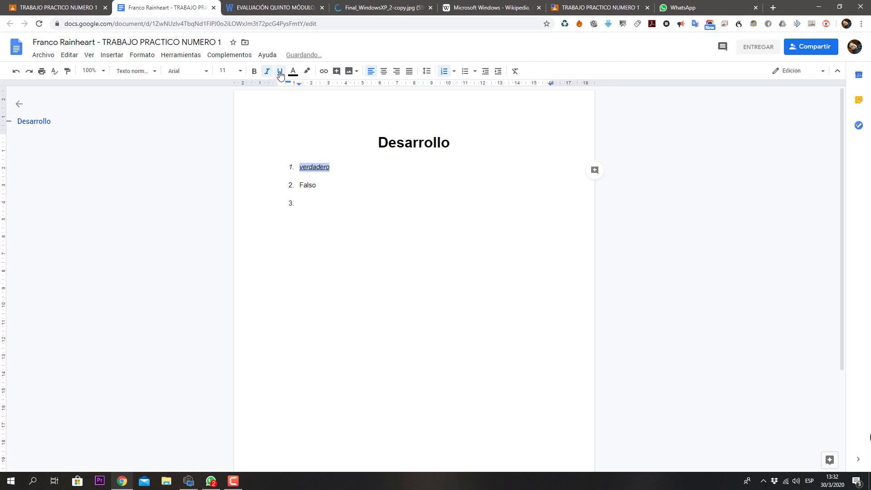
{"action": "left_click", "coordinate": [293, 71]}
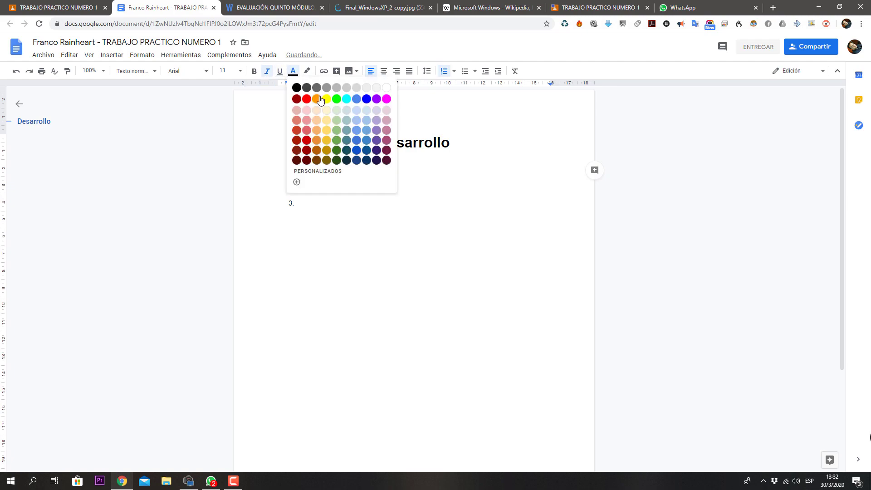
{"action": "left_click", "coordinate": [307, 99]}
{"action": "left_click", "coordinate": [351, 230]}
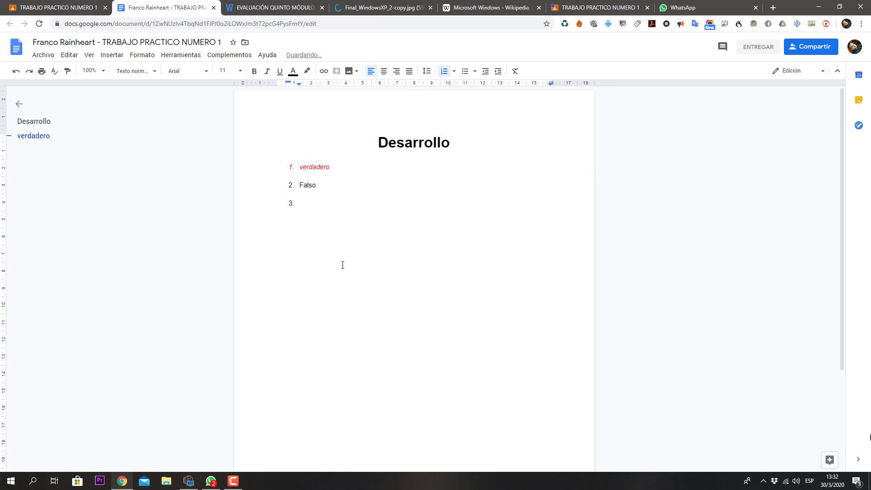
{"action": "key", "text": "ctrl+z"}
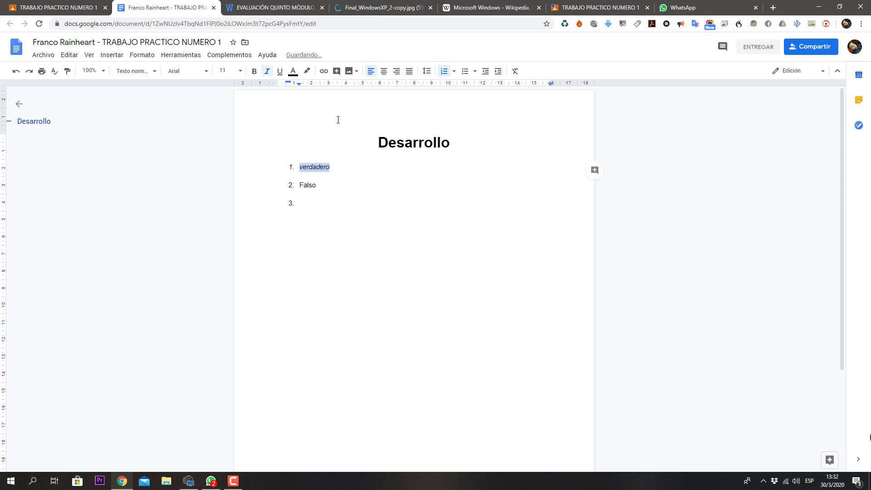
Step: Add Verdaderi as the third numbered answer and end the list
{"action": "left_click", "coordinate": [320, 199]}
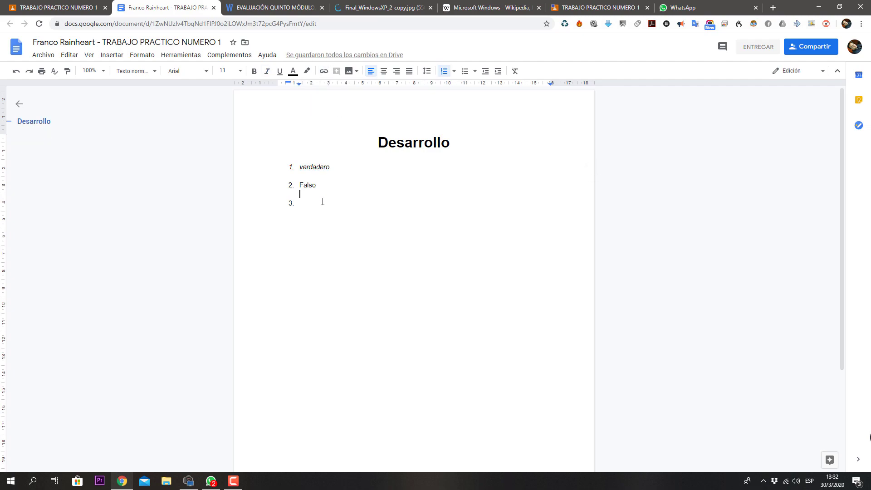
{"action": "type", "text": "Verdade"}
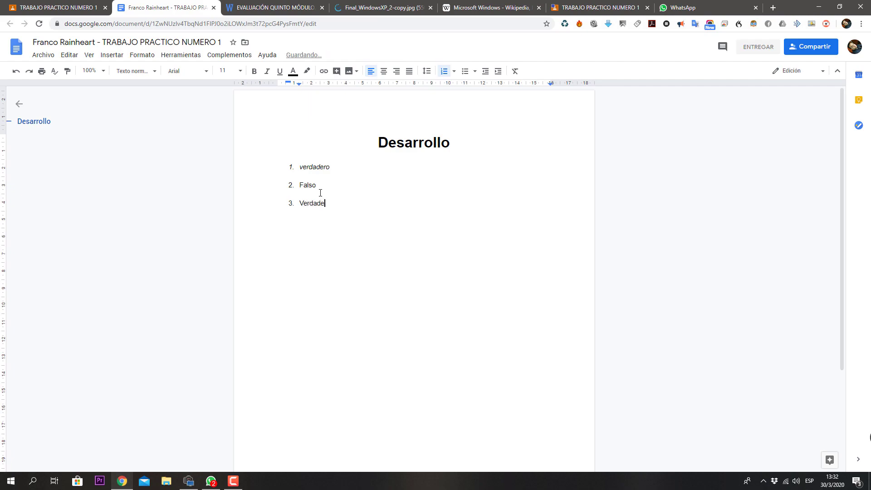
{"action": "key", "text": "Return"}
Step: Insert the first WhatsApp image from the Descargas folder below the answers
{"action": "left_click", "coordinate": [349, 71]}
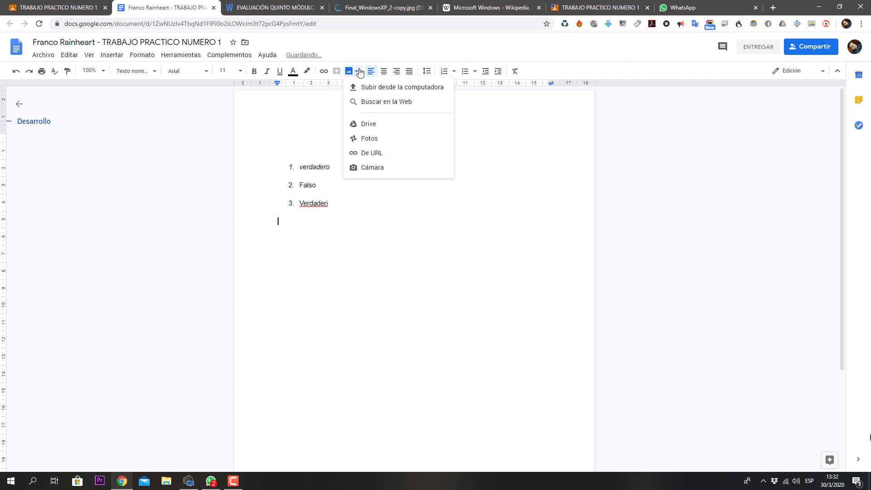
{"action": "left_click", "coordinate": [385, 90]}
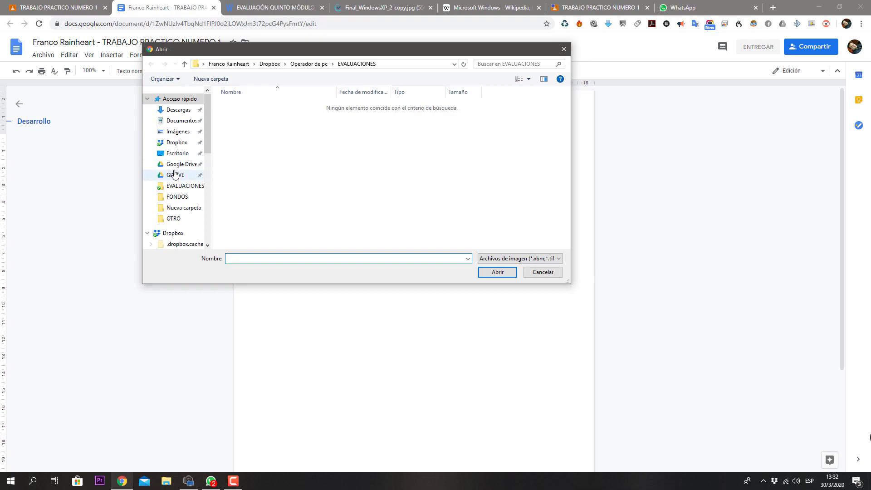
{"action": "left_click", "coordinate": [177, 111]}
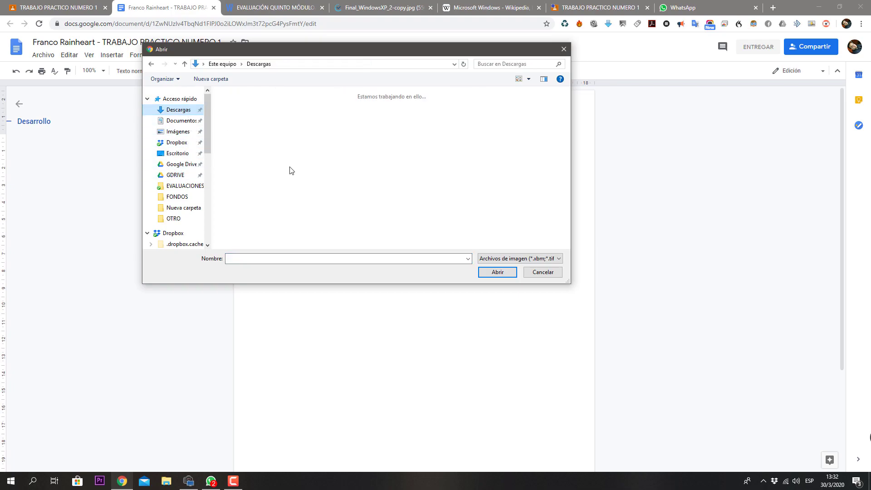
{"action": "double_click", "coordinate": [230, 117]}
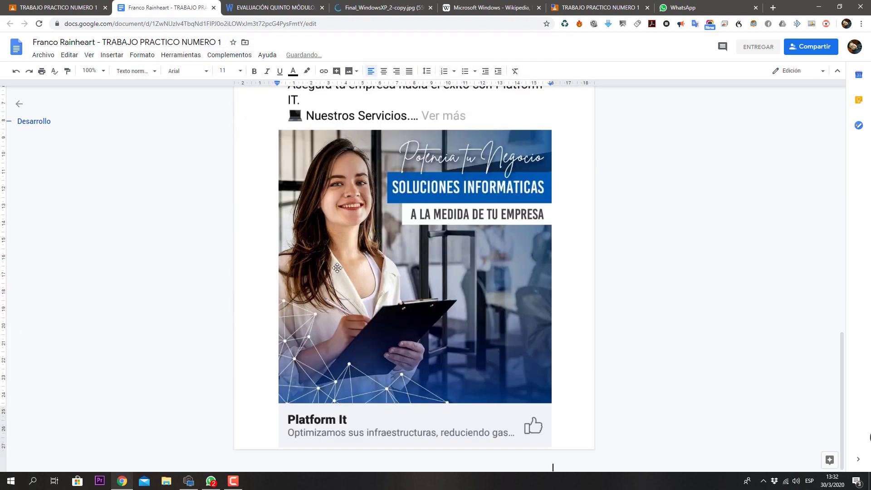
Step: Shrink the inserted Platform IT ad image to about 253 px wide
{"action": "scroll", "coordinate": [393, 278], "scroll_direction": "up", "scroll_amount": 4}
{"action": "scroll", "coordinate": [408, 333], "scroll_direction": "down", "scroll_amount": 2}
{"action": "scroll", "coordinate": [408, 334], "scroll_direction": "down", "scroll_amount": 2}
{"action": "left_click", "coordinate": [452, 328]}
{"action": "scroll", "coordinate": [484, 356], "scroll_direction": "down", "scroll_amount": 1}
{"action": "left_click_drag", "start_coordinate": [550, 448], "coordinate": [333, 170]}
{"action": "scroll", "coordinate": [333, 170], "scroll_direction": "up", "scroll_amount": 3}
{"action": "scroll", "coordinate": [334, 432], "scroll_direction": "down", "scroll_amount": 1}
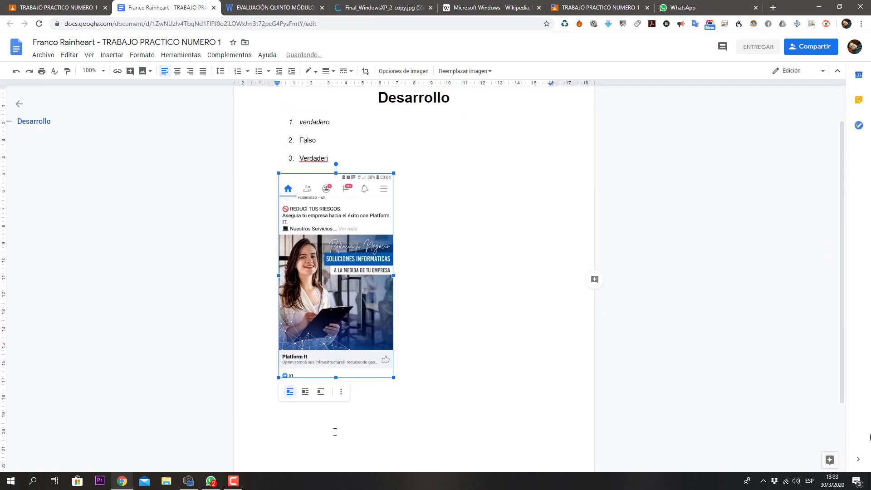
Step: Try Wrap text and Break text on the ad image, then return it to inline
{"action": "left_click", "coordinate": [305, 391]}
{"action": "left_click", "coordinate": [326, 394]}
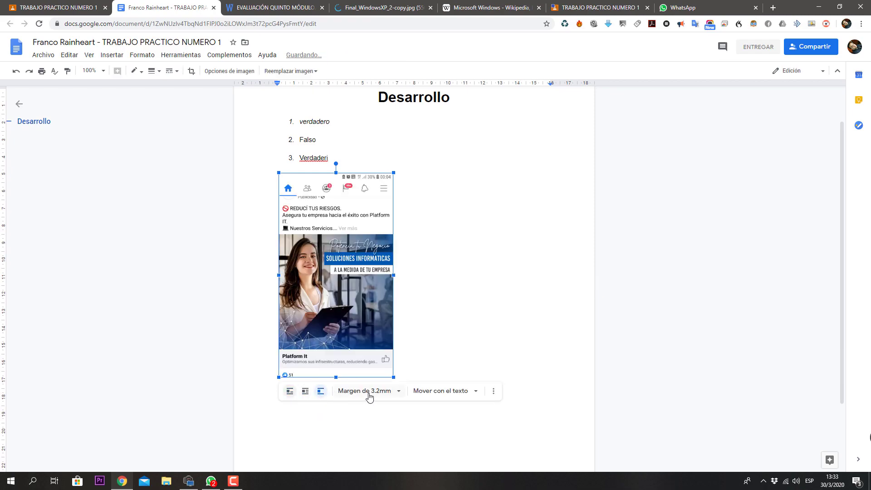
{"action": "left_click", "coordinate": [290, 391]}
{"action": "left_click", "coordinate": [408, 263]}
{"action": "left_click", "coordinate": [361, 253]}
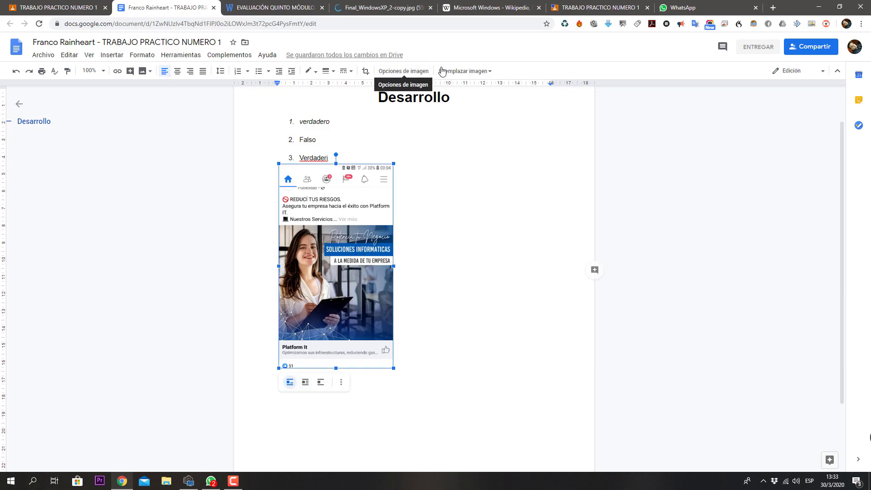
Step: In Opciones de imagen, rotate the ad image through 90° steps back to 0°
{"action": "left_click", "coordinate": [416, 73]}
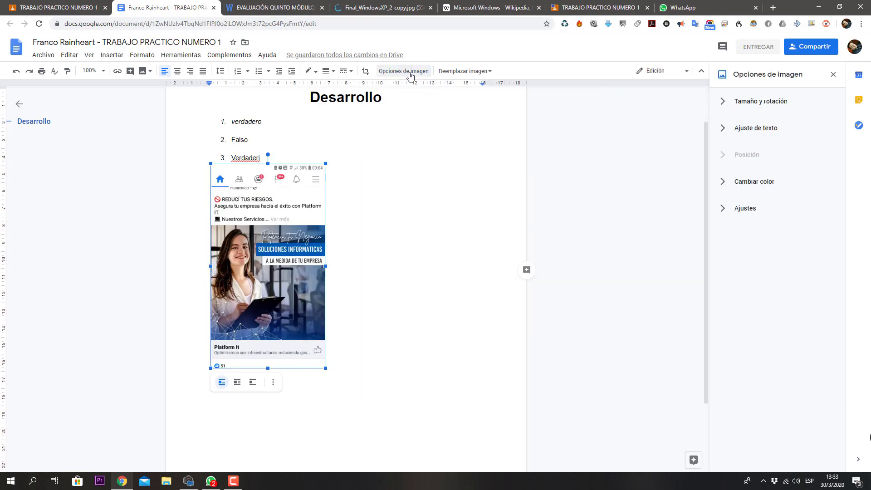
{"action": "left_click", "coordinate": [732, 107]}
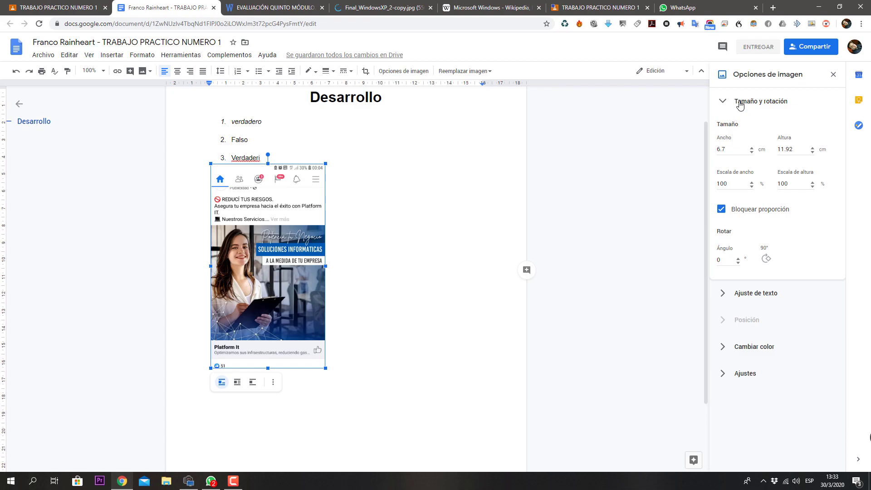
{"action": "left_click", "coordinate": [740, 102]}
{"action": "left_click", "coordinate": [739, 102]}
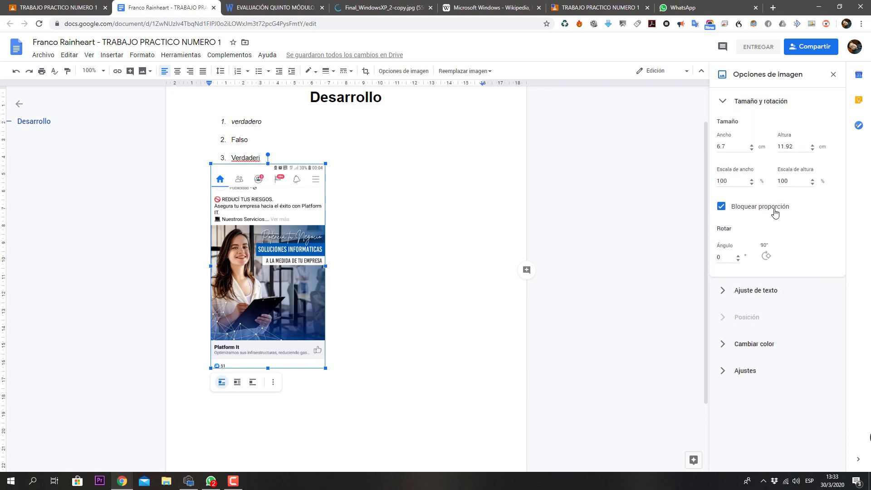
{"action": "left_click", "coordinate": [766, 259]}
{"action": "left_click", "coordinate": [766, 259]}
{"action": "left_click", "coordinate": [765, 259]}
{"action": "left_click", "coordinate": [766, 259]}
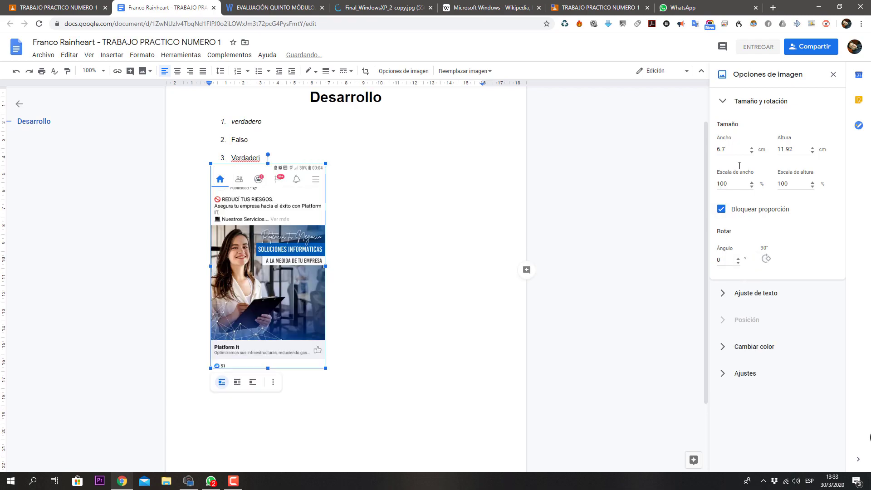
{"action": "left_click", "coordinate": [724, 103]}
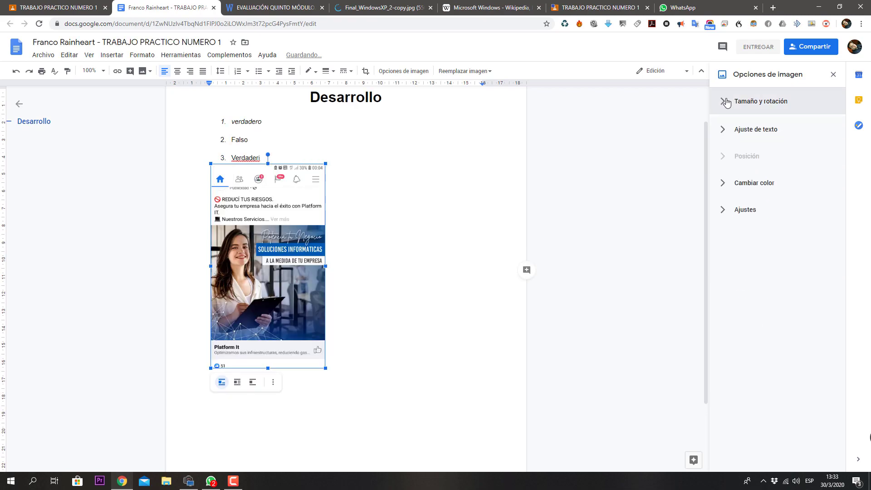
Step: Set the ad image's text wrapping to Wrap text
{"action": "left_click", "coordinate": [725, 130]}
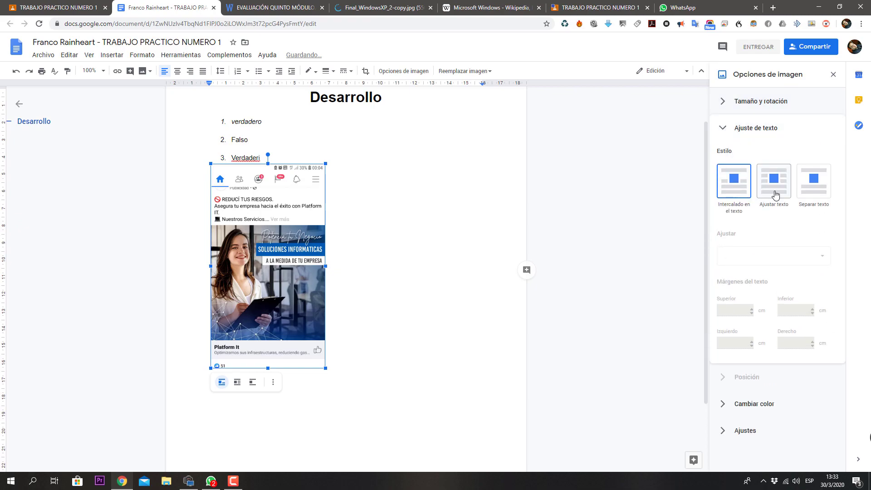
{"action": "left_click", "coordinate": [778, 186]}
{"action": "left_click", "coordinate": [828, 188]}
{"action": "left_click", "coordinate": [742, 183]}
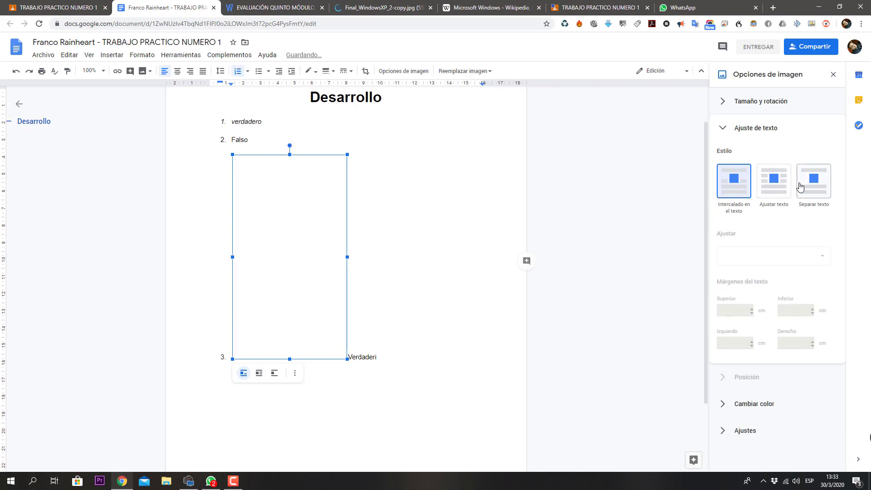
{"action": "left_click", "coordinate": [780, 190]}
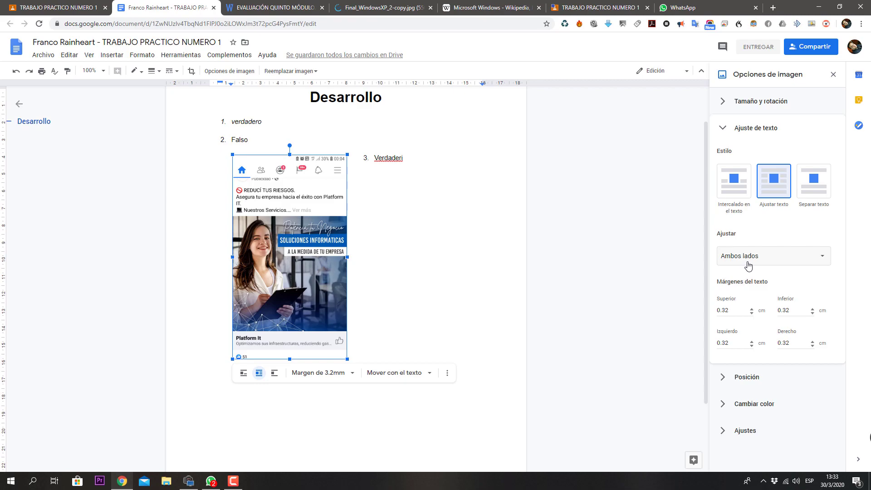
Step: Move the image just below answer 3, at position X 0.45, Y 0.53 cm
{"action": "left_click_drag", "start_coordinate": [280, 189], "coordinate": [263, 408]}
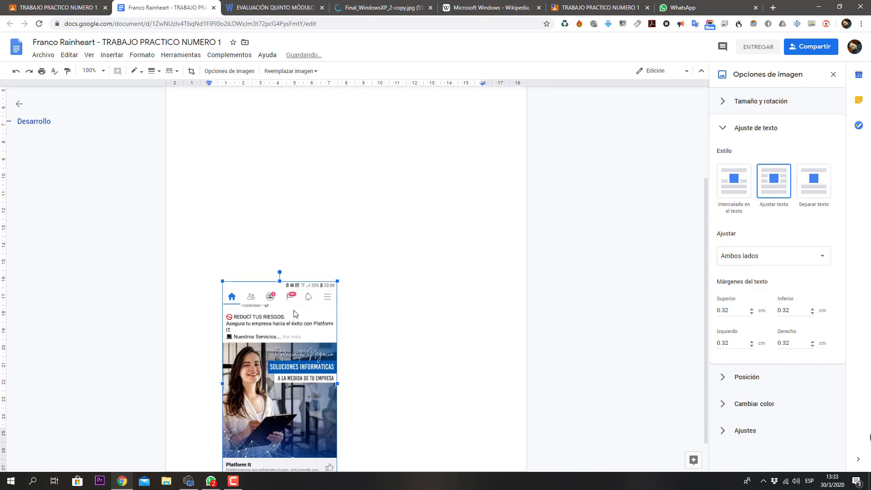
{"action": "left_click_drag", "start_coordinate": [265, 447], "coordinate": [261, 202]}
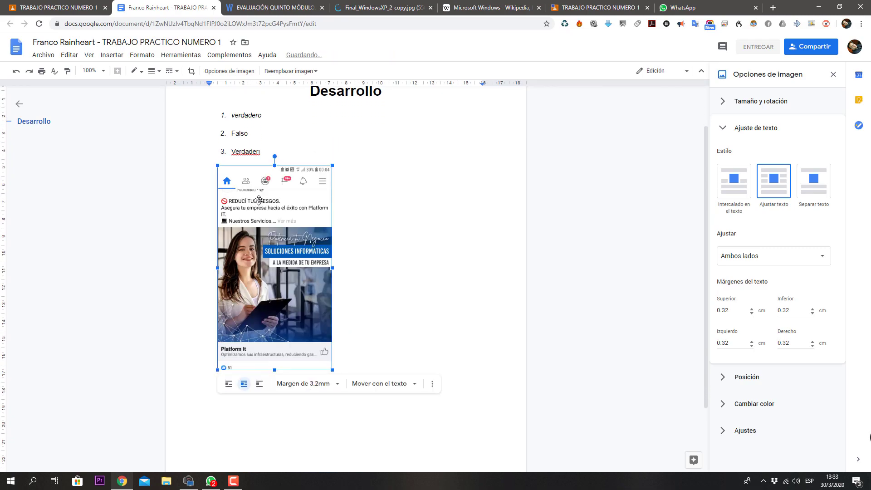
{"action": "left_click", "coordinate": [461, 243]}
{"action": "left_click", "coordinate": [283, 293]}
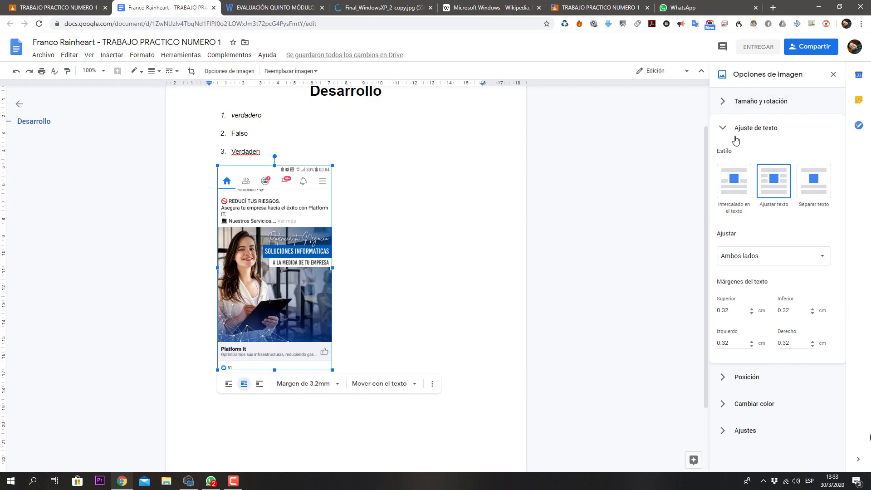
{"action": "left_click", "coordinate": [733, 131]}
{"action": "left_click", "coordinate": [729, 159]}
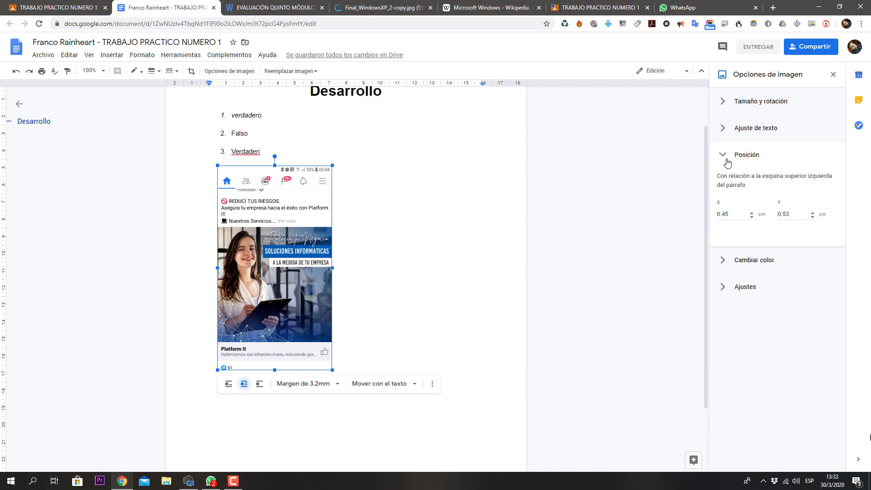
{"action": "left_click", "coordinate": [725, 156]}
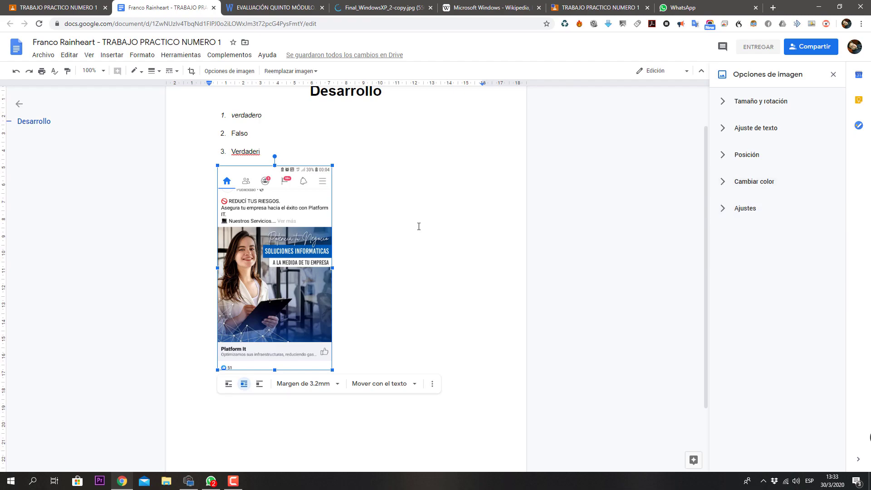
Step: Move the image beside answer 3 and recolor it with the Light 1 red tint
{"action": "mouse_move", "coordinate": [239, 265]}
{"action": "left_mouse_down"}
{"action": "mouse_move", "coordinate": [248, 256]}
{"action": "mouse_move", "coordinate": [240, 254]}
{"action": "left_mouse_up"}
{"action": "left_click", "coordinate": [725, 181]}
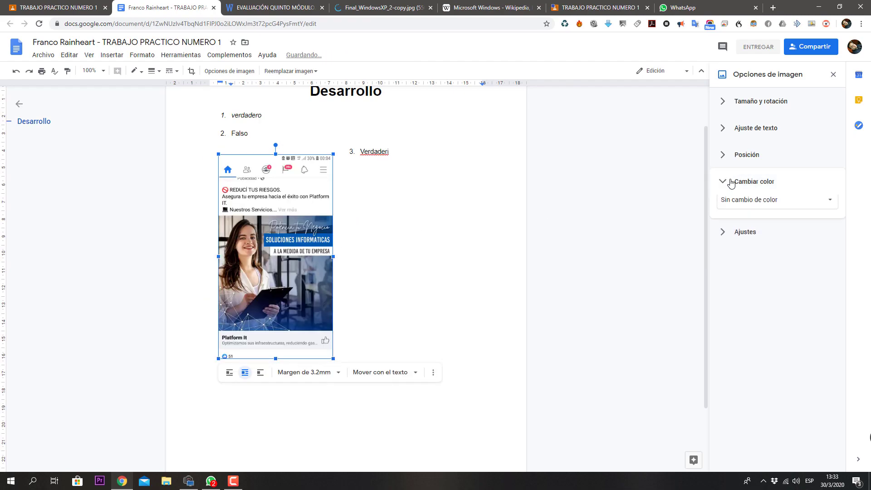
{"action": "left_click", "coordinate": [738, 208]}
{"action": "left_click", "coordinate": [755, 280]}
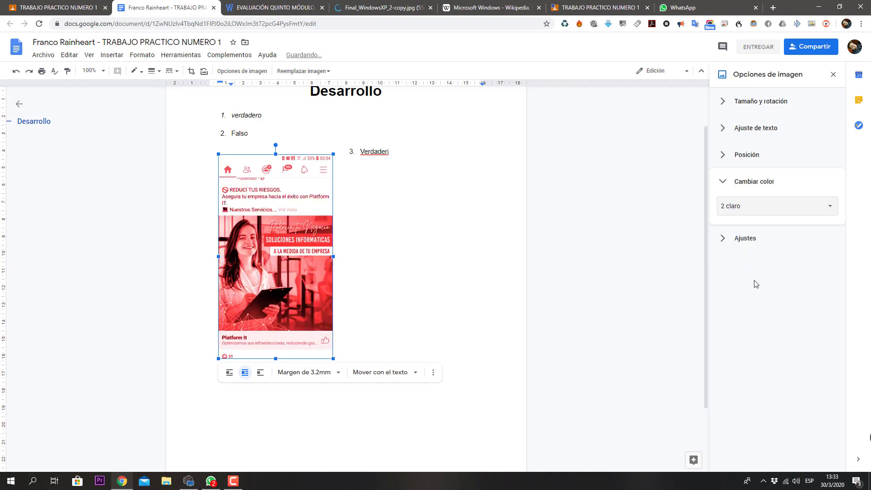
{"action": "left_click", "coordinate": [758, 214]}
{"action": "left_click", "coordinate": [739, 255]}
{"action": "left_click", "coordinate": [747, 154]}
{"action": "left_click", "coordinate": [721, 167]}
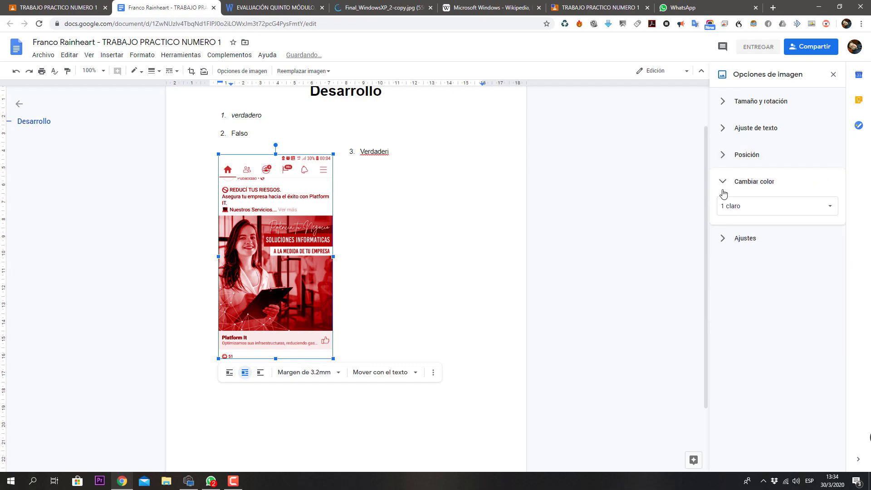
{"action": "left_click", "coordinate": [721, 190]}
Step: Raise the image's brightness and contrast, leaving transparency at zero
{"action": "left_click", "coordinate": [722, 207]}
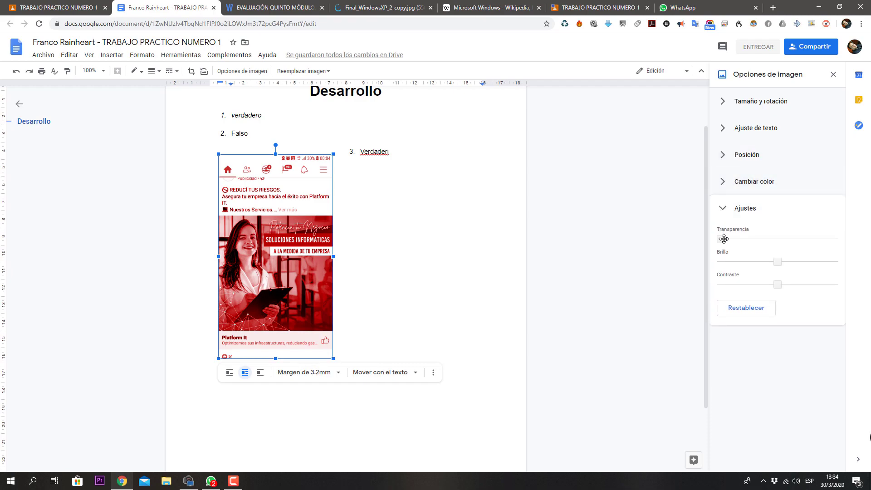
{"action": "left_click_drag", "start_coordinate": [723, 241], "coordinate": [783, 241]}
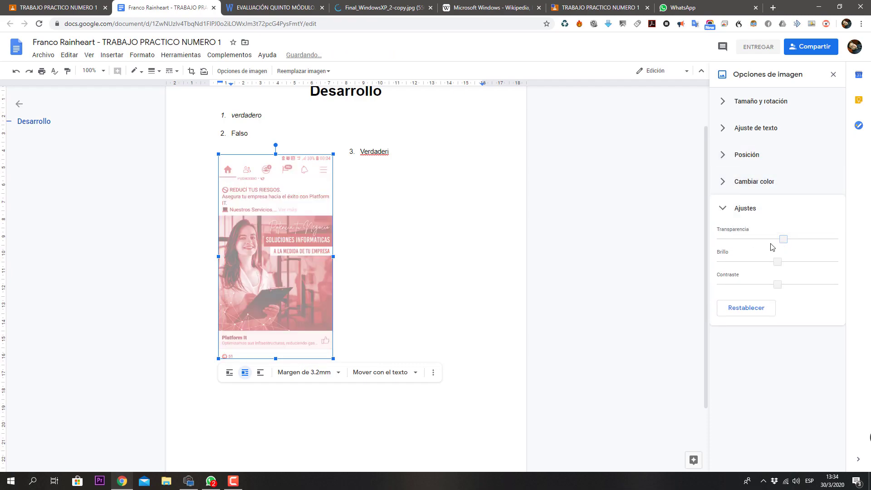
{"action": "left_click", "coordinate": [789, 262]}
{"action": "left_click", "coordinate": [801, 262]}
{"action": "left_click", "coordinate": [792, 285]}
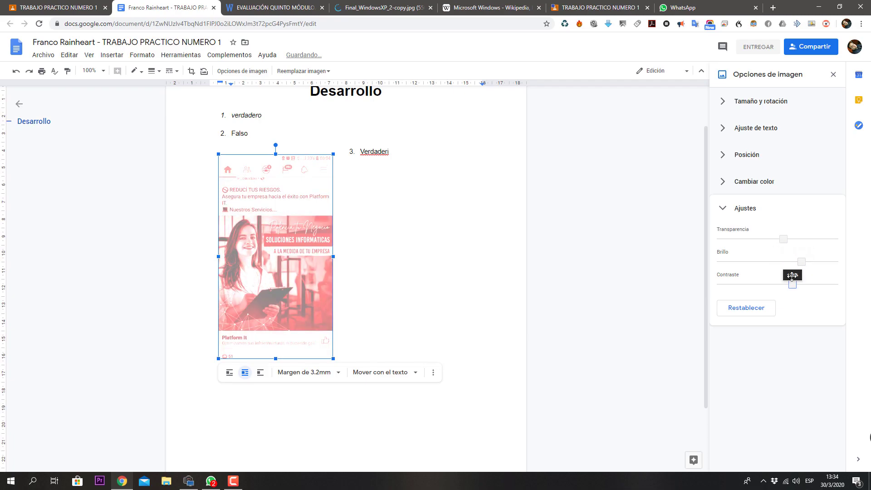
{"action": "left_click_drag", "start_coordinate": [783, 240], "coordinate": [674, 243]}
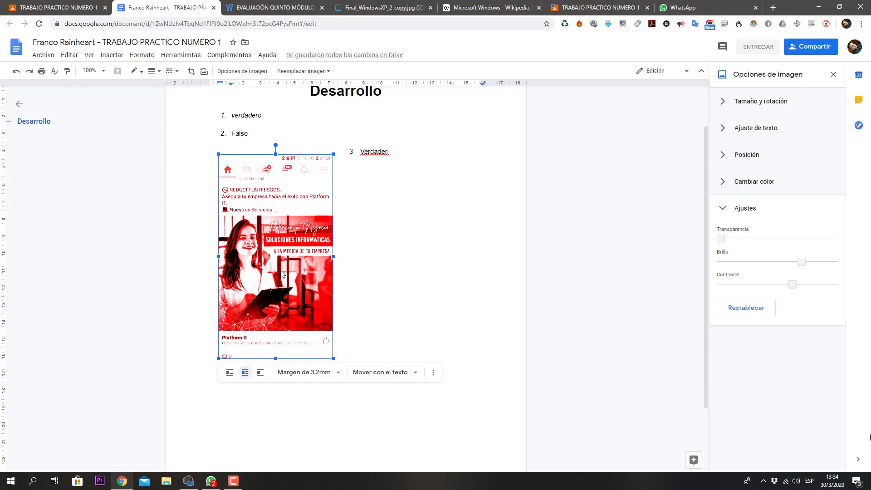
Step: Replace the red screenshot with kid-with-tidy-desk.jpeg from Downloads
{"action": "left_click", "coordinate": [322, 71]}
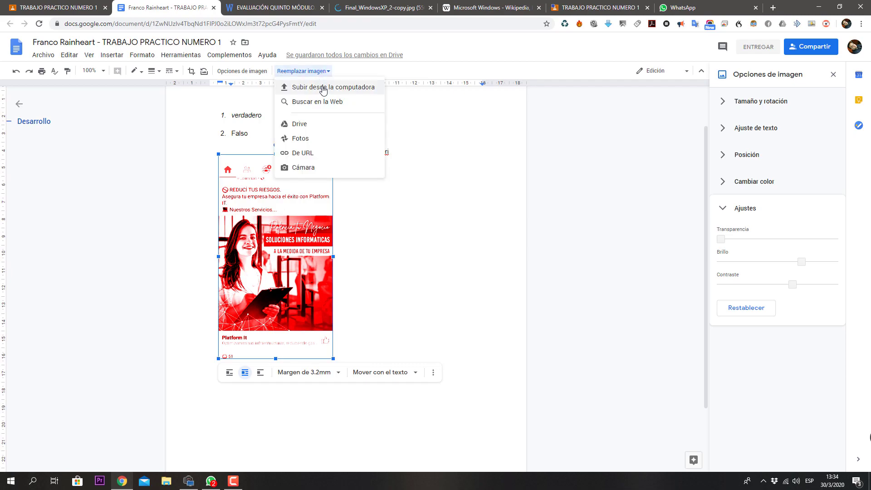
{"action": "left_click", "coordinate": [324, 92]}
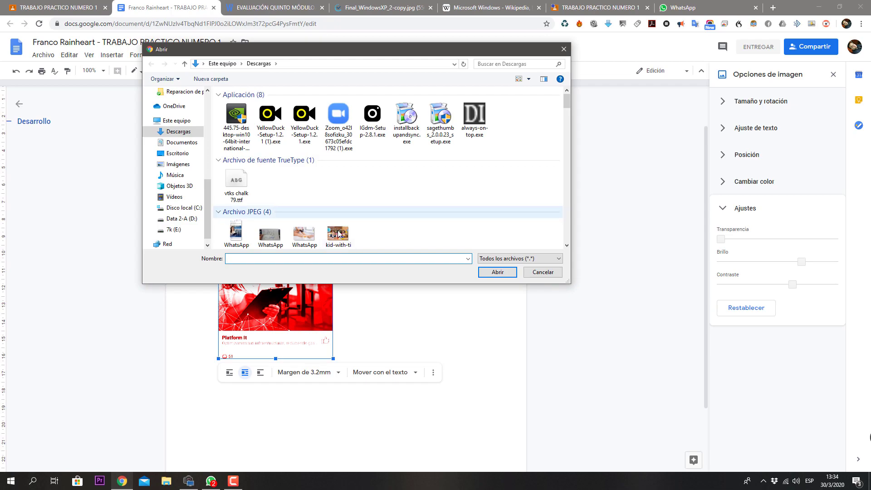
{"action": "left_click", "coordinate": [340, 237]}
{"action": "double_click", "coordinate": [340, 236]}
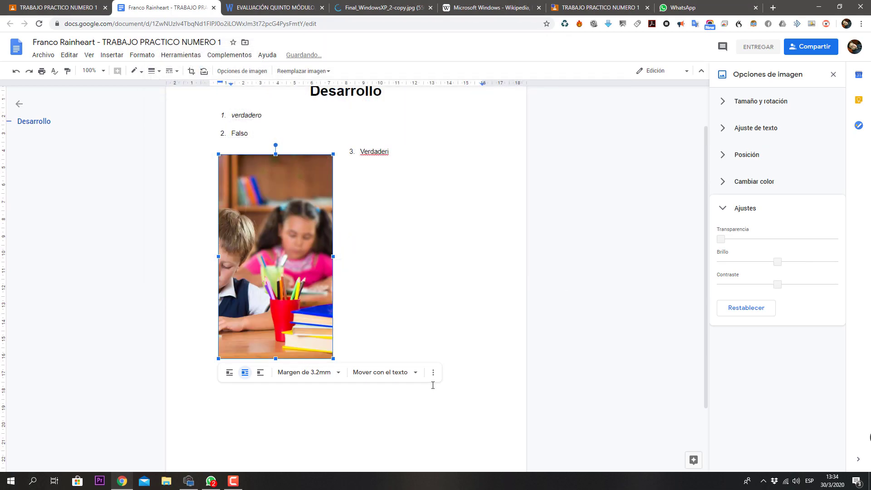
Step: Lower the photo's contrast slightly and push its brightness to maximum
{"action": "left_click", "coordinate": [750, 284]}
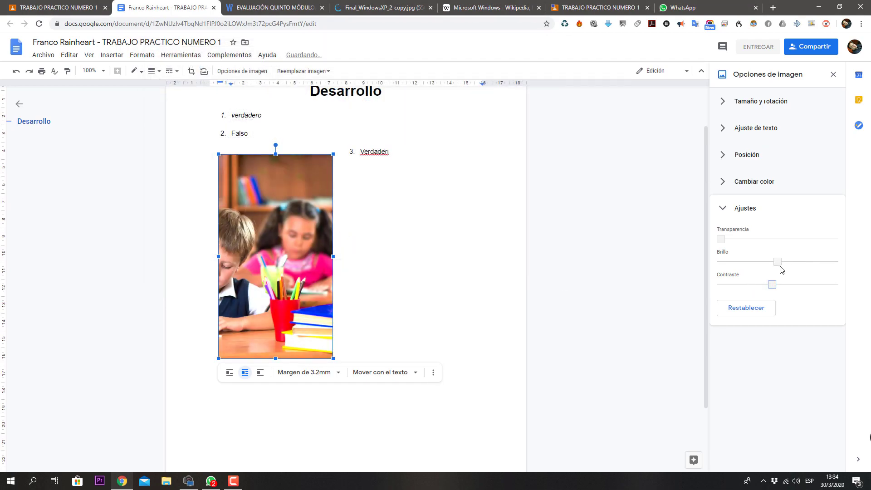
{"action": "left_click_drag", "start_coordinate": [779, 260], "coordinate": [824, 261]}
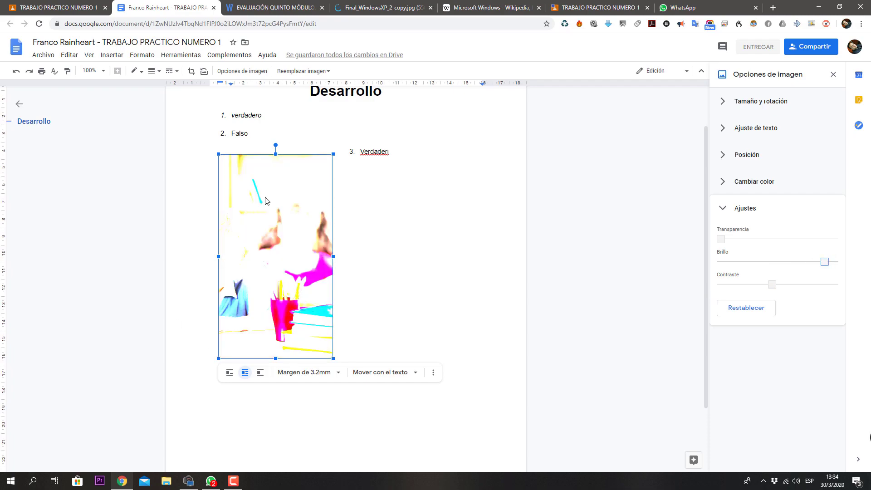
{"action": "left_click", "coordinate": [298, 244]}
Step: Delete the photo and correct 'Verdaderi' to 'Verdadero' in answer 3
{"action": "key", "text": "Delete"}
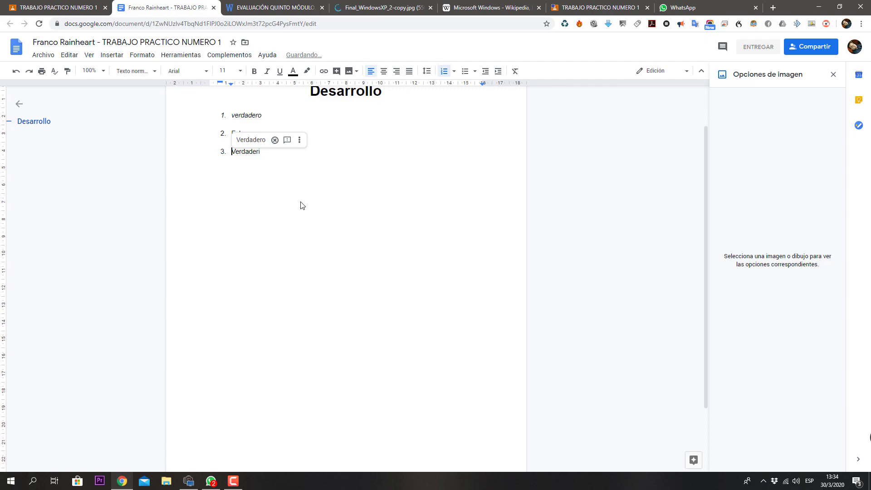
{"action": "right_click", "coordinate": [249, 153]}
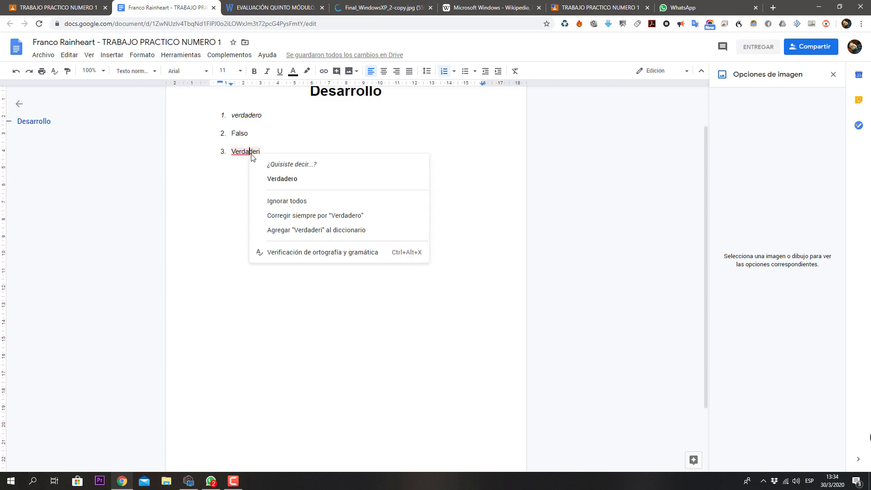
{"action": "left_click", "coordinate": [281, 179]}
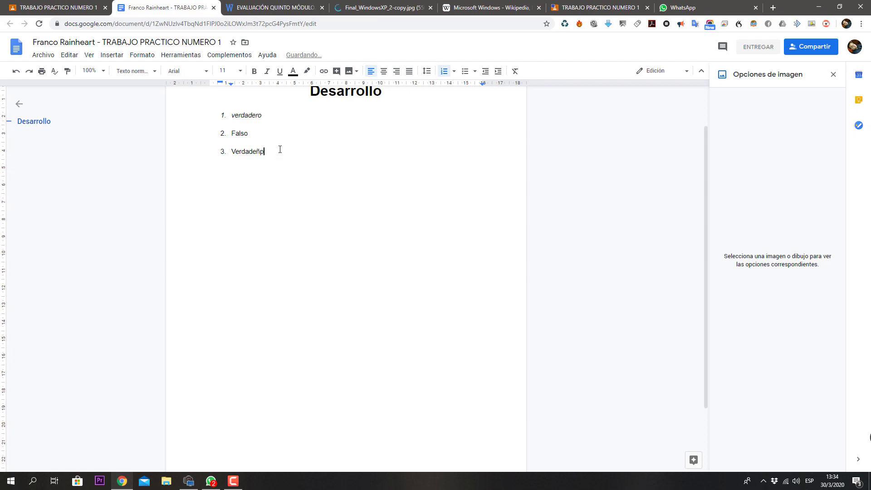
Step: Fix the garbled word again and add an empty unnumbered line below the list
{"action": "key", "text": "Return"}
{"action": "key", "text": "Return"}
{"action": "right_click", "coordinate": [250, 152]}
{"action": "left_click", "coordinate": [291, 181]}
{"action": "key", "text": "Return"}
{"action": "key", "text": "Return"}
{"action": "left_click", "coordinate": [349, 71]}
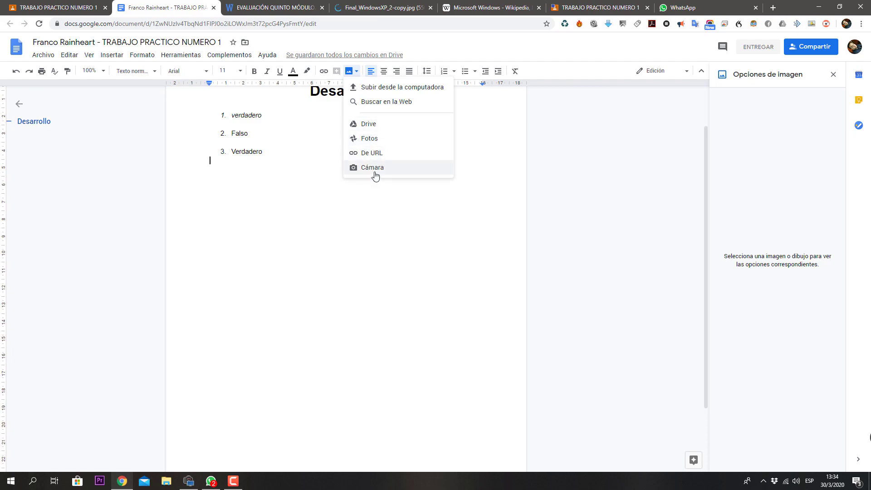
Step: Add an empty line below the Desarrollo heading
{"action": "left_click", "coordinate": [320, 210]}
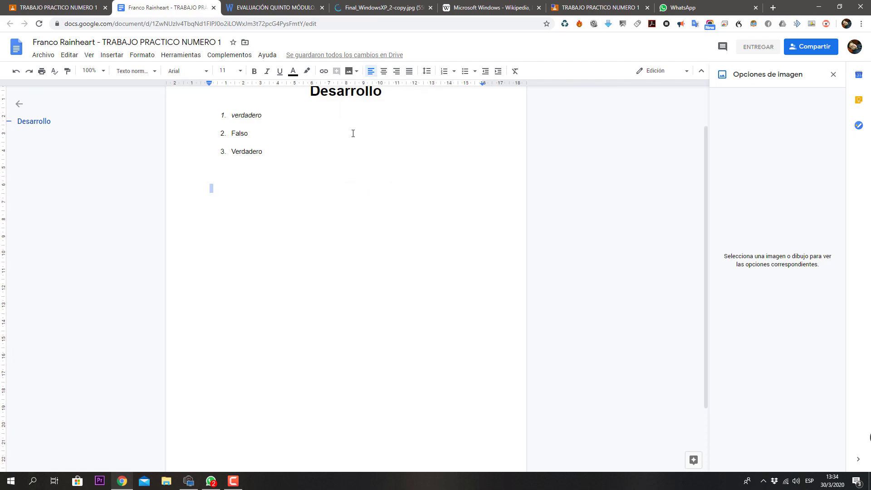
{"action": "scroll", "coordinate": [386, 129], "scroll_direction": "up", "scroll_amount": 1}
{"action": "left_click", "coordinate": [387, 139]}
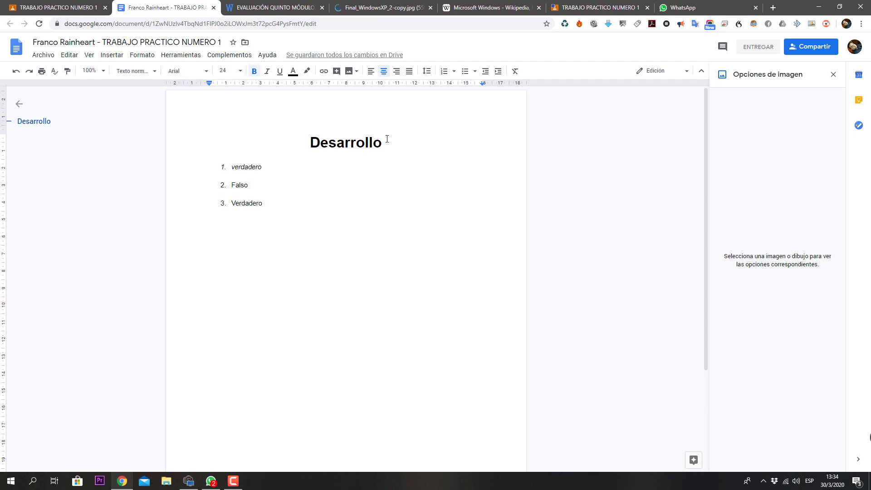
{"action": "key", "text": "Return"}
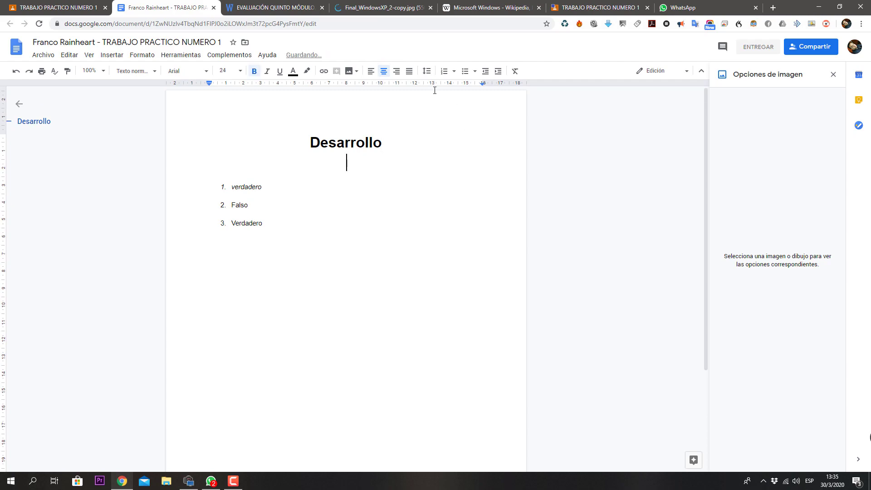
Step: Allow camera access, take two webcam snapshots and insert one under the heading
{"action": "left_click", "coordinate": [360, 73]}
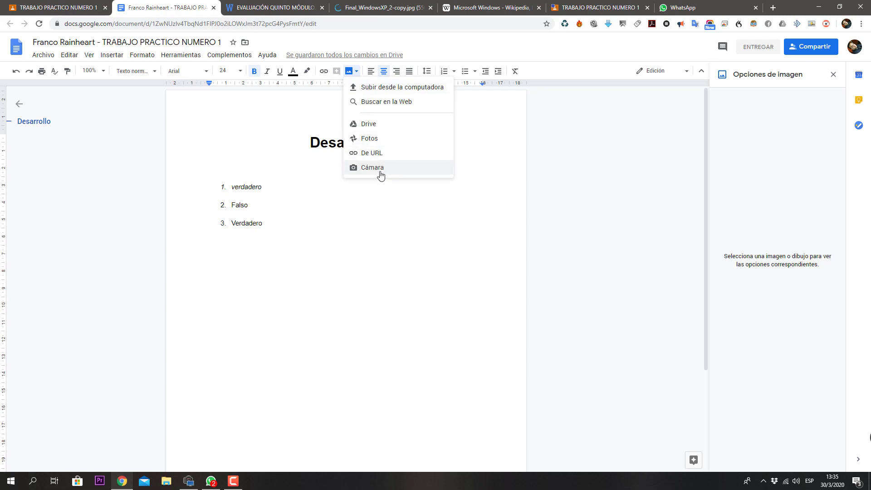
{"action": "left_click", "coordinate": [380, 172]}
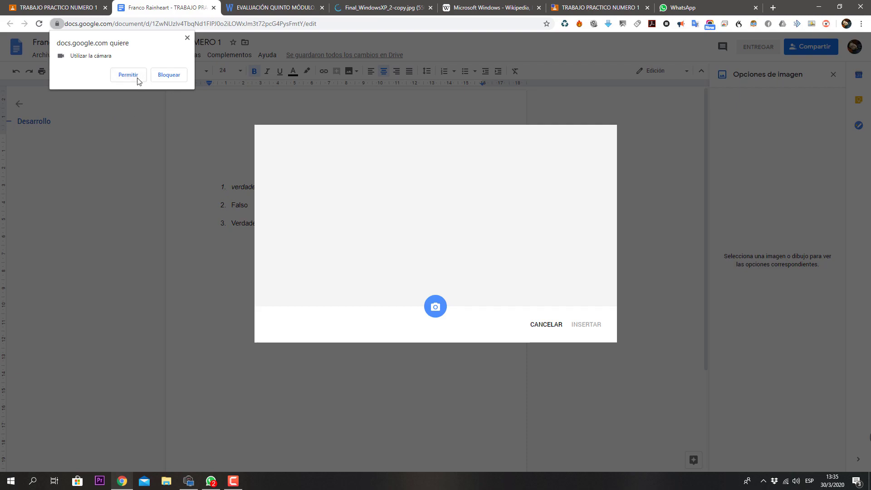
{"action": "left_click", "coordinate": [136, 77]}
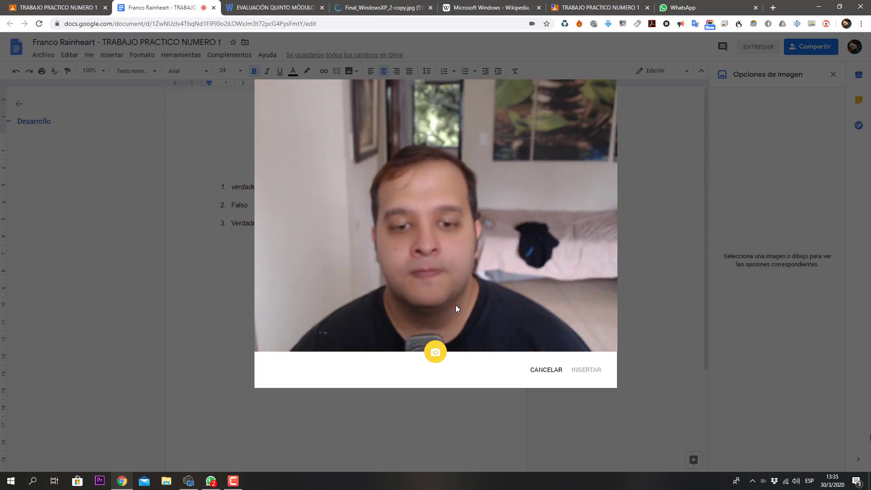
{"action": "left_click", "coordinate": [434, 355]}
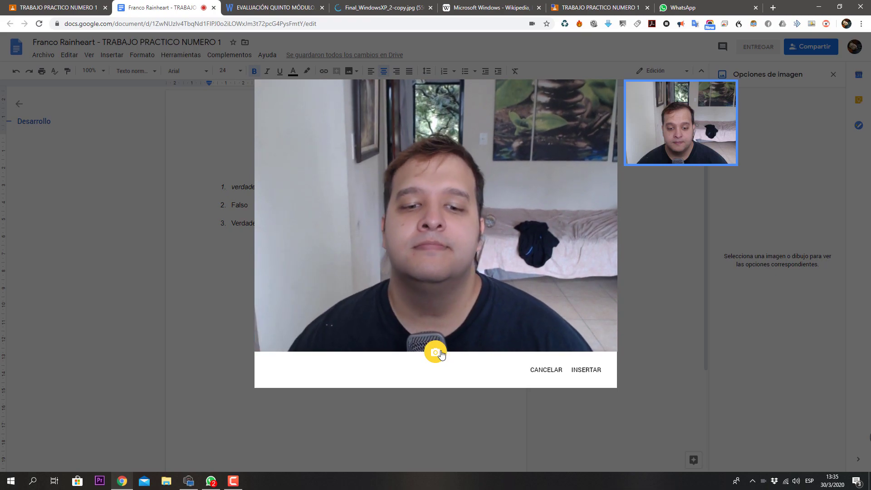
{"action": "left_click", "coordinate": [438, 347]}
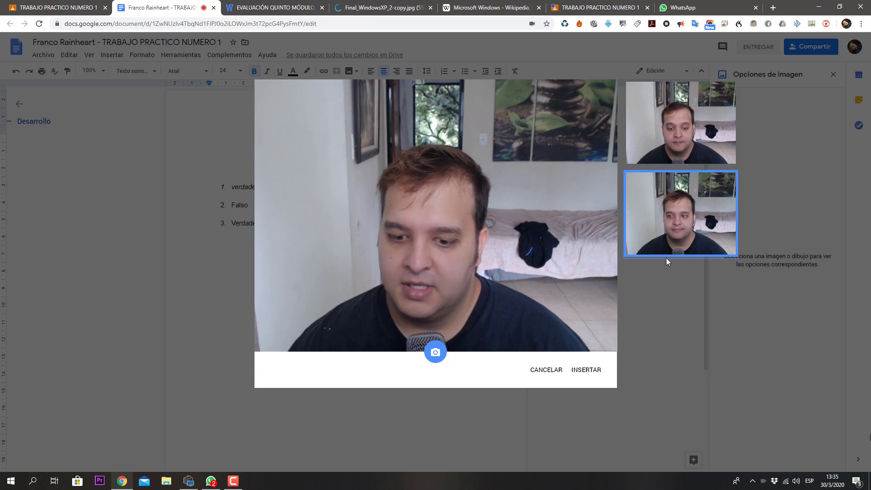
{"action": "left_click", "coordinate": [584, 377]}
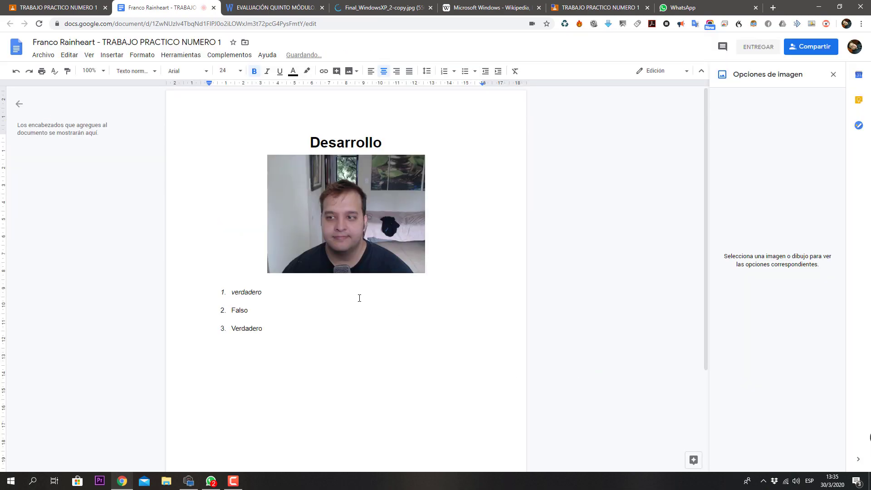
Step: Raise the webcam photo's brightness in the image adjustments
{"action": "left_click", "coordinate": [310, 228]}
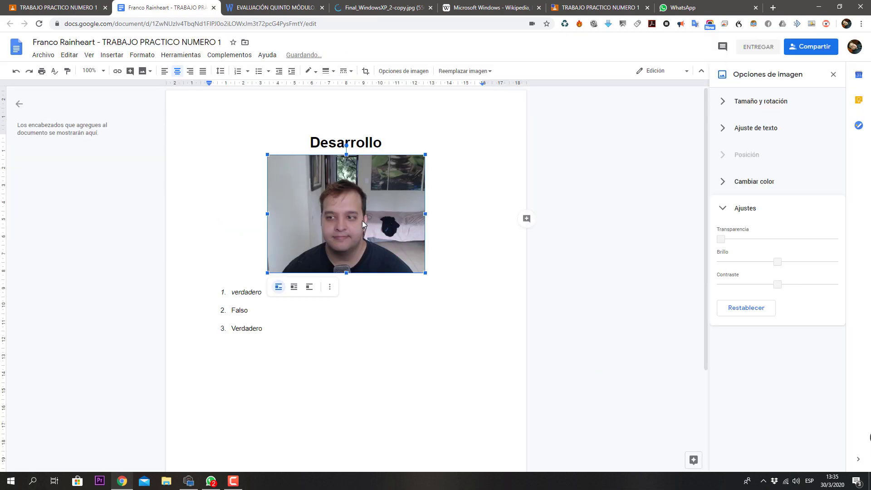
{"action": "left_click_drag", "start_coordinate": [777, 261], "coordinate": [781, 284]}
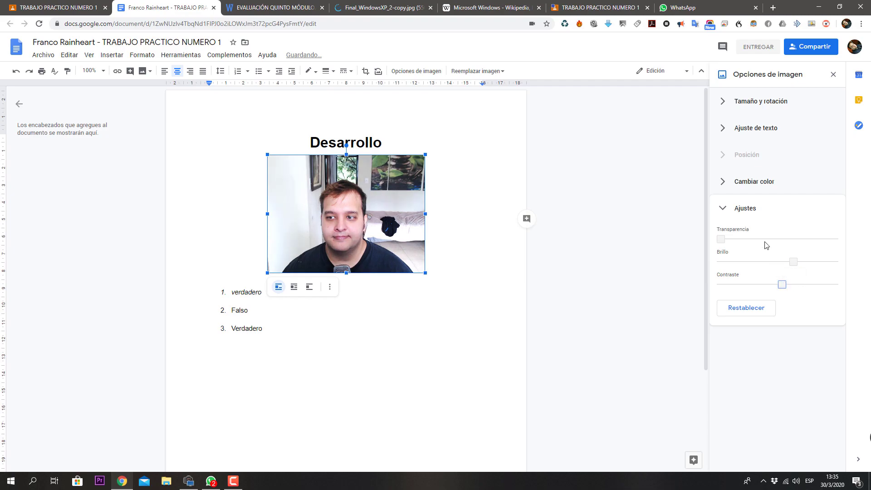
{"action": "left_click", "coordinate": [721, 208]}
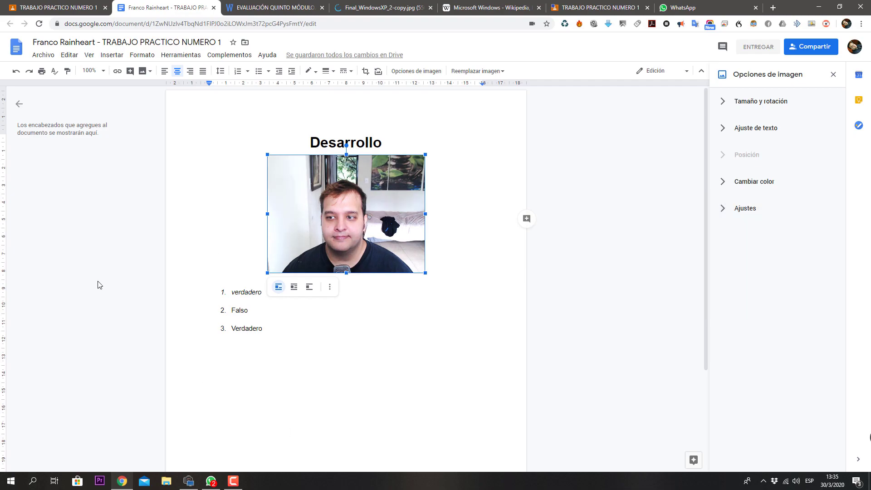
Step: Delete the webcam photo and add an unnumbered line after Verdadero
{"action": "left_click", "coordinate": [442, 266]}
{"action": "left_click", "coordinate": [387, 247]}
{"action": "key", "text": "Delete"}
{"action": "left_click", "coordinate": [308, 226]}
{"action": "key", "text": "Return"}
{"action": "key", "text": "Return"}
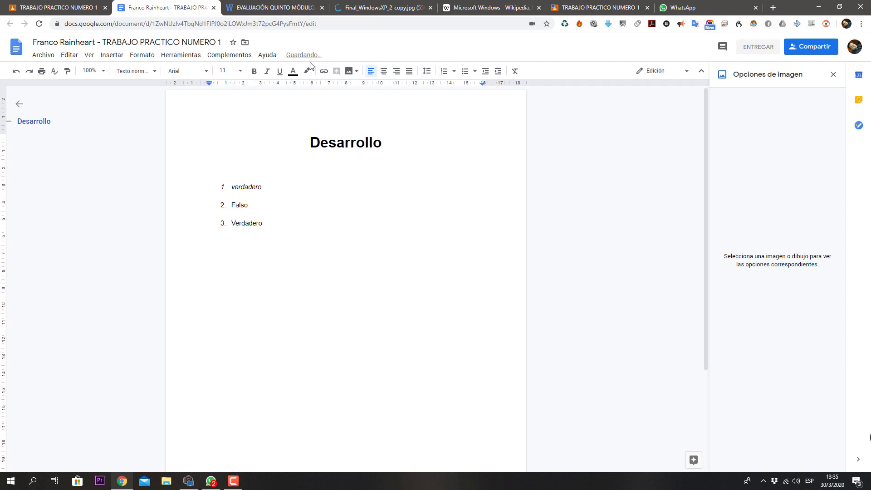
Step: Start a hyperlink below the answers and switch to the Windows XP infographic tab
{"action": "left_click", "coordinate": [349, 71]}
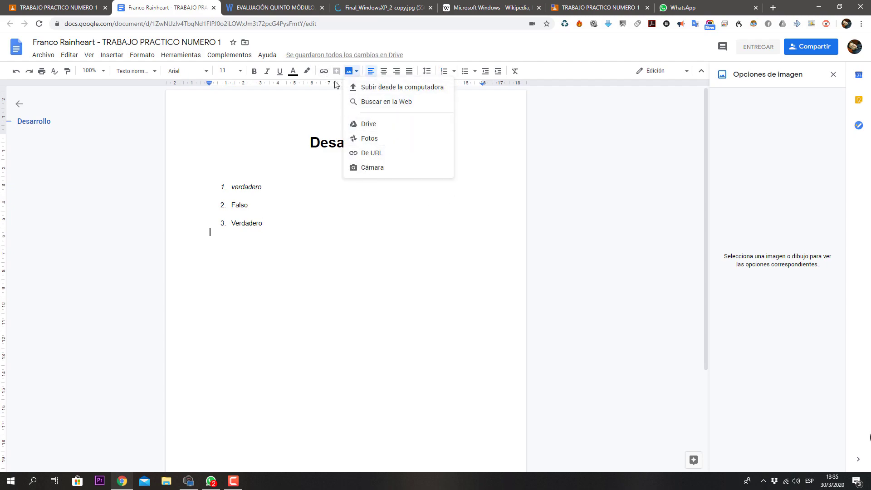
{"action": "left_click", "coordinate": [324, 71]}
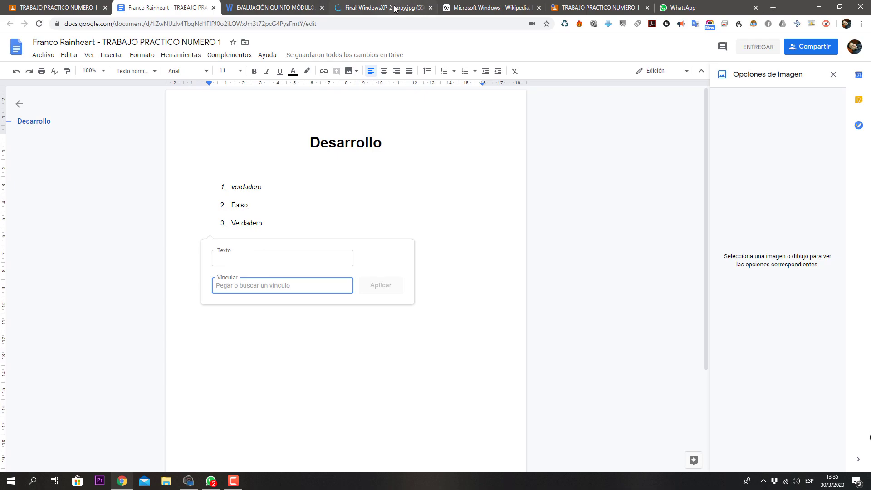
{"action": "left_click", "coordinate": [343, 14]}
{"action": "left_click", "coordinate": [124, 26]}
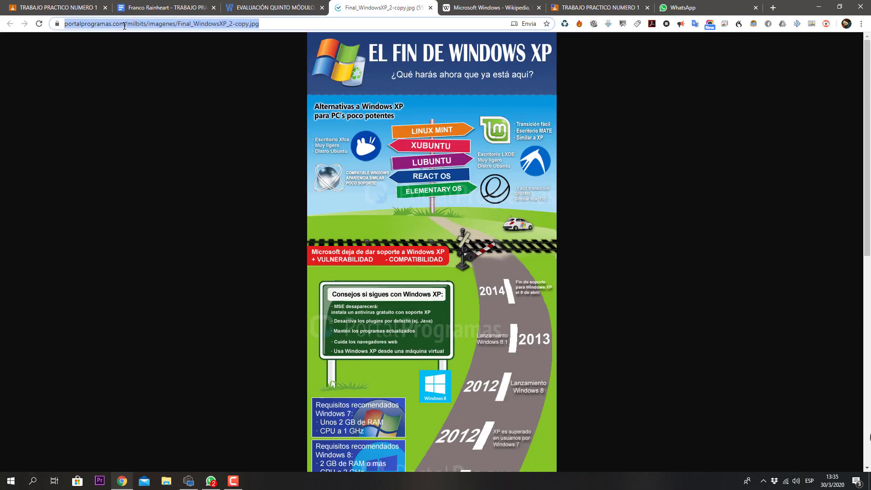
Step: Go to youtube.com, open the ESTRELLITA DÓNDE ESTÁS mix and pause it
{"action": "type", "text": "youtube.com"}
{"action": "key", "text": "Return"}
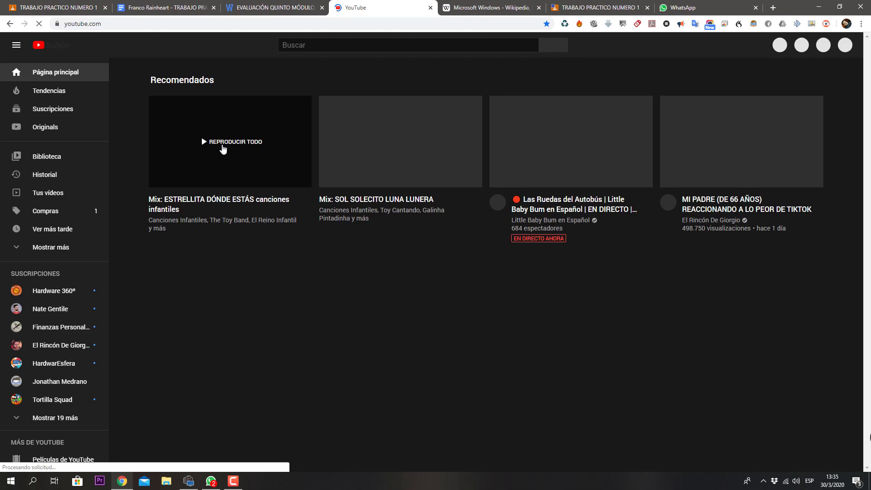
{"action": "left_click", "coordinate": [223, 147]}
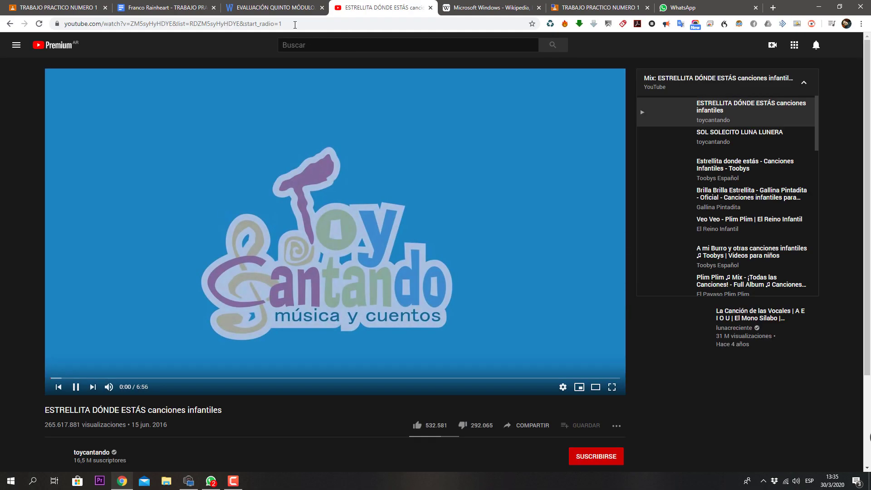
{"action": "left_click", "coordinate": [256, 25]}
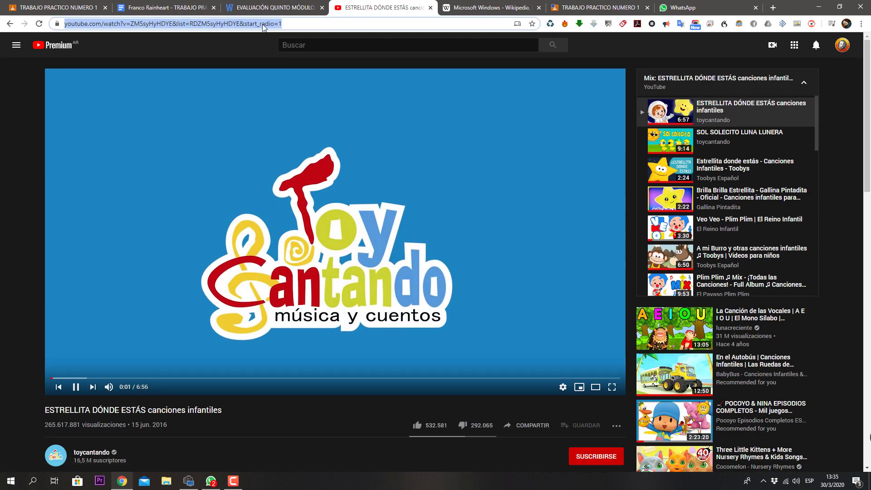
{"action": "key", "text": "ctrl+c"}
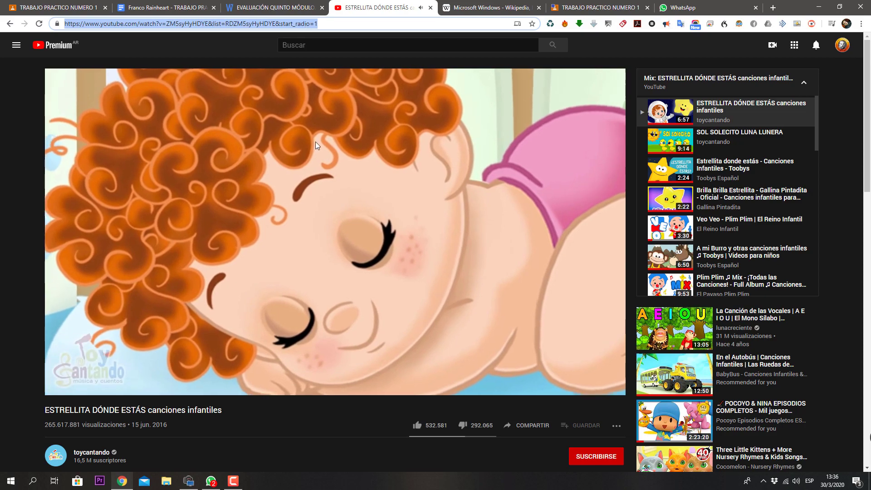
{"action": "key", "text": "XF86AudioPlay"}
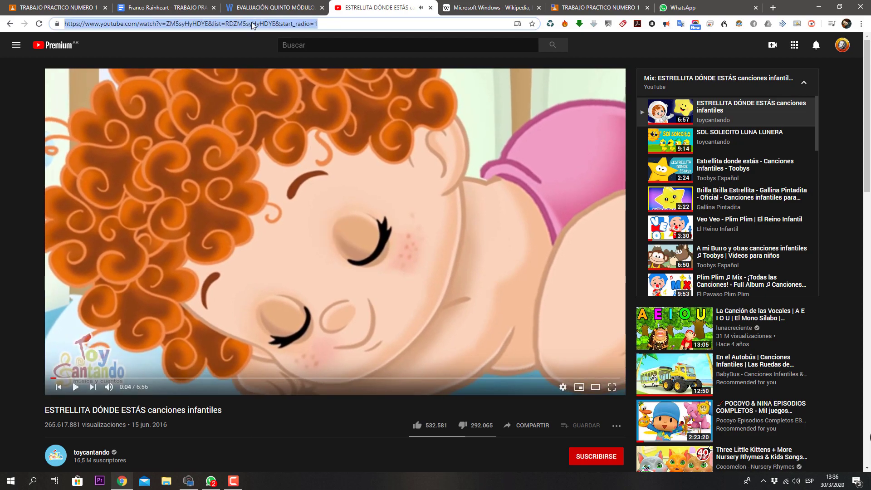
Step: Copy the video's address and return to the Google Docs tab
{"action": "left_click", "coordinate": [260, 25]}
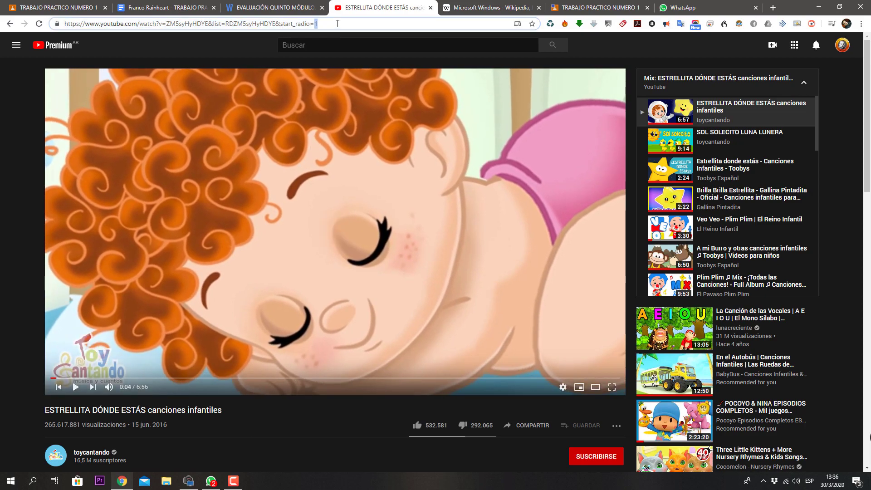
{"action": "triple_click", "coordinate": [337, 24]}
{"action": "right_click", "coordinate": [284, 26]}
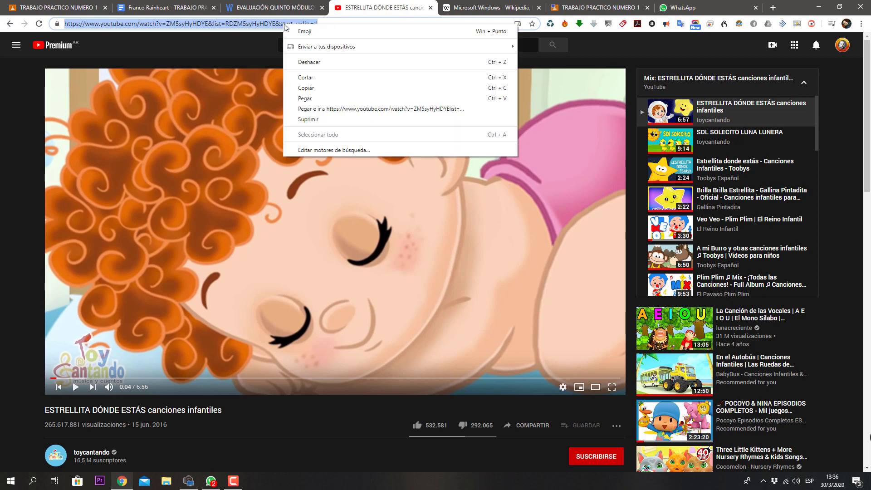
{"action": "left_click", "coordinate": [315, 87]}
{"action": "left_click", "coordinate": [163, 10]}
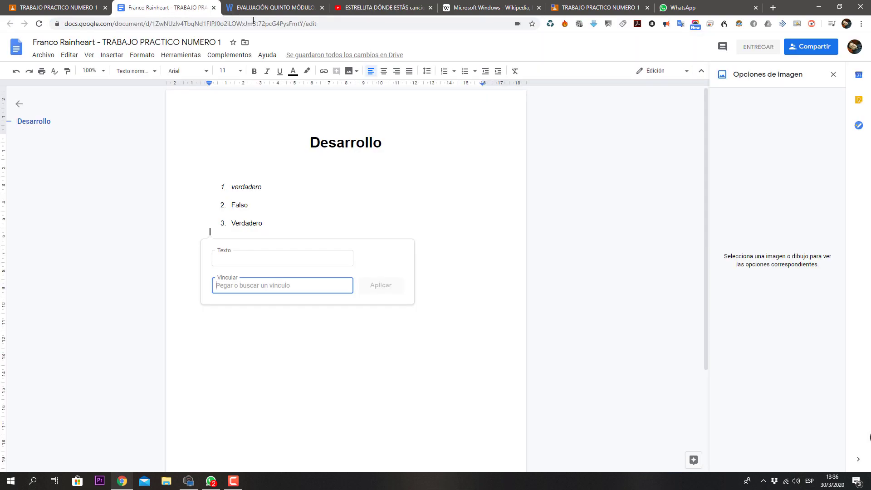
Step: Insert the pasted video link below the answers, with the text 'mostrarndo la respuesta al punto 6'
{"action": "right_click", "coordinate": [236, 287]}
{"action": "left_click", "coordinate": [271, 352]}
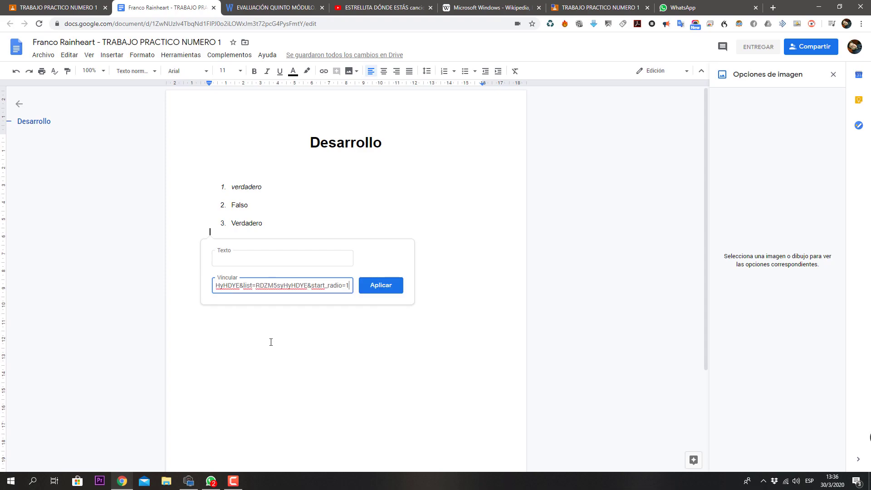
{"action": "left_click", "coordinate": [261, 255]}
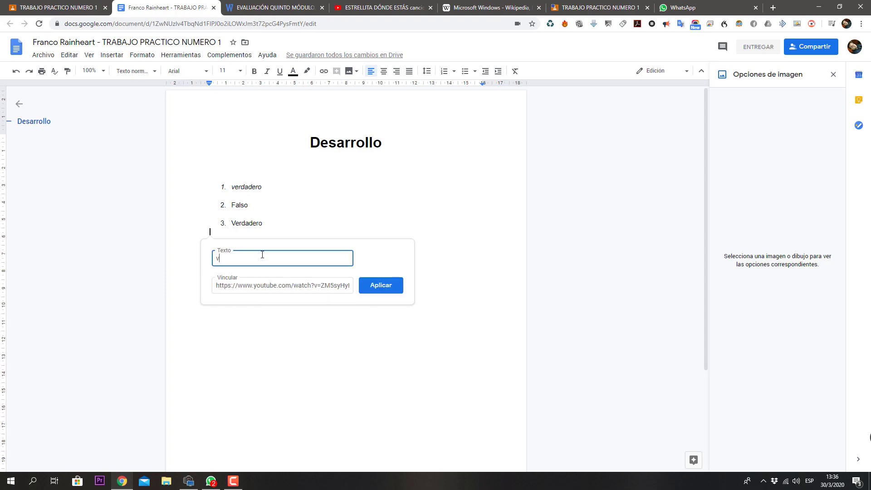
{"action": "key", "text": "BackSpace"}
{"action": "key", "text": "BackSpace"}
{"action": "key", "text": "BackSpace"}
{"action": "key", "text": "BackSpace"}
{"action": "type", "text": "mostrarndo la res"}
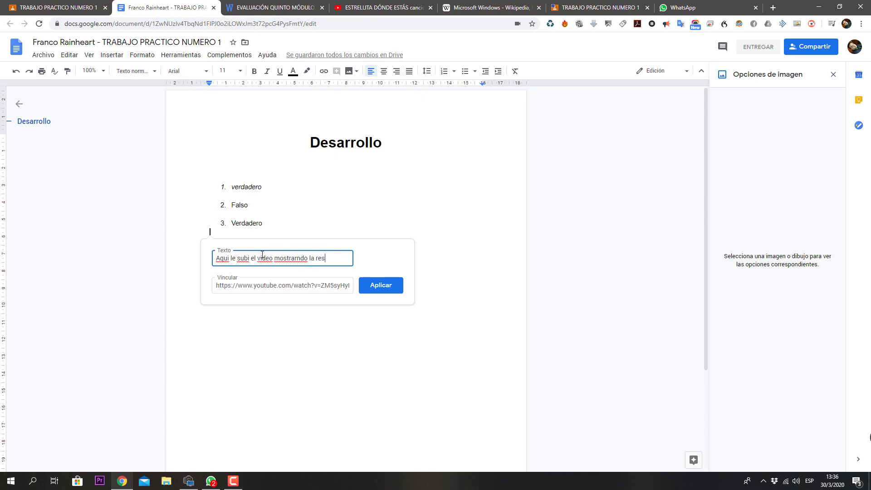
{"action": "type", "text": "puesta al pun"}
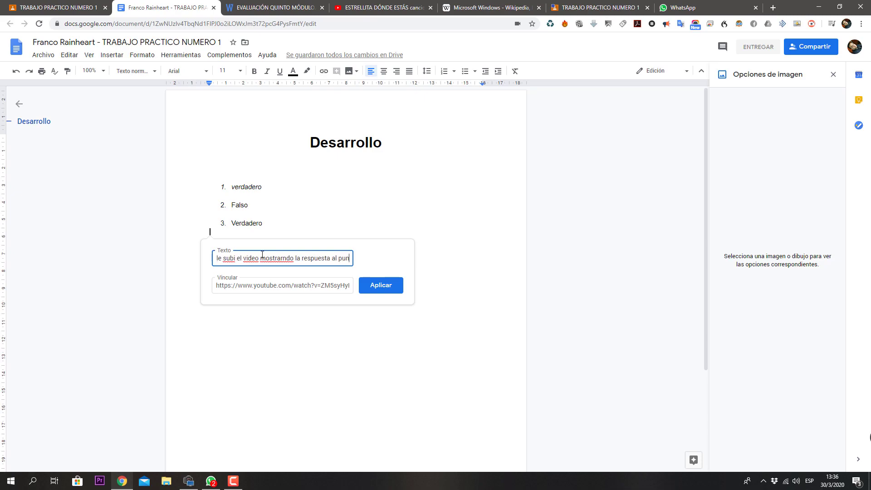
{"action": "type", "text": "to 6"}
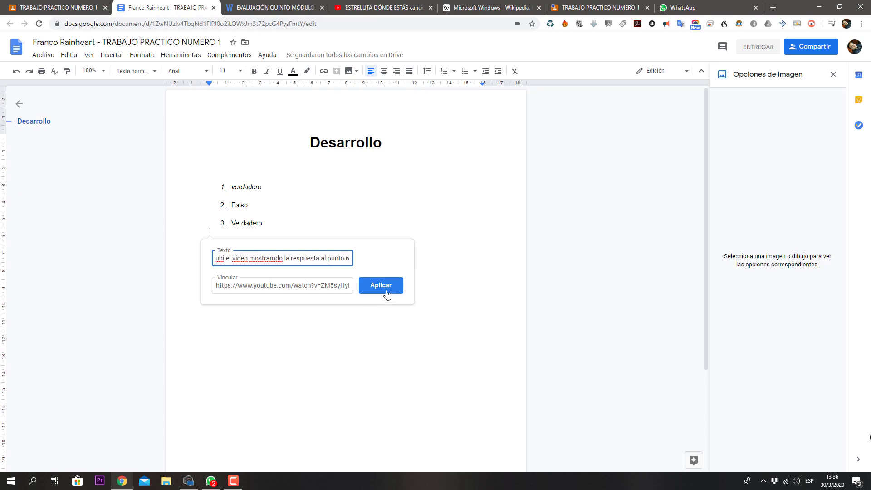
{"action": "left_click", "coordinate": [381, 285]}
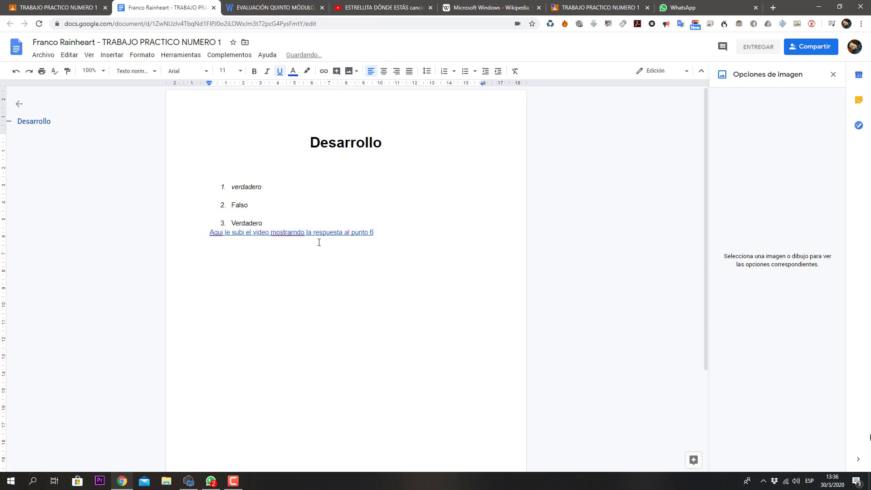
Step: Review the spelling suggestions for 'mostrarndo' and check the editing mode options
{"action": "right_click", "coordinate": [291, 232]}
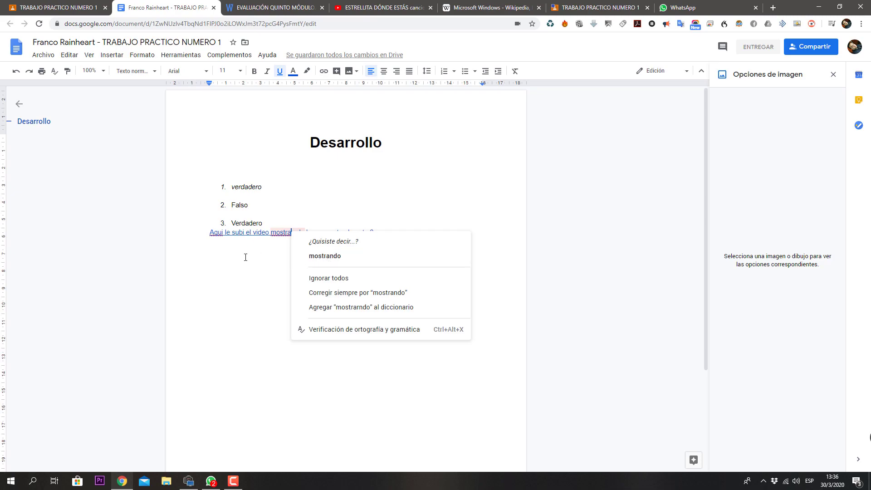
{"action": "left_click", "coordinate": [245, 256]}
{"action": "left_click", "coordinate": [297, 232]}
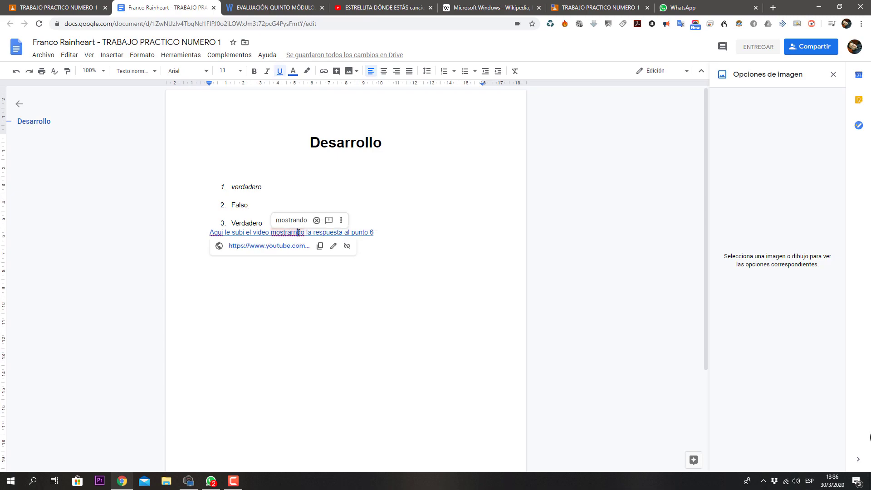
{"action": "left_click", "coordinate": [450, 317]}
{"action": "left_click", "coordinate": [284, 223]}
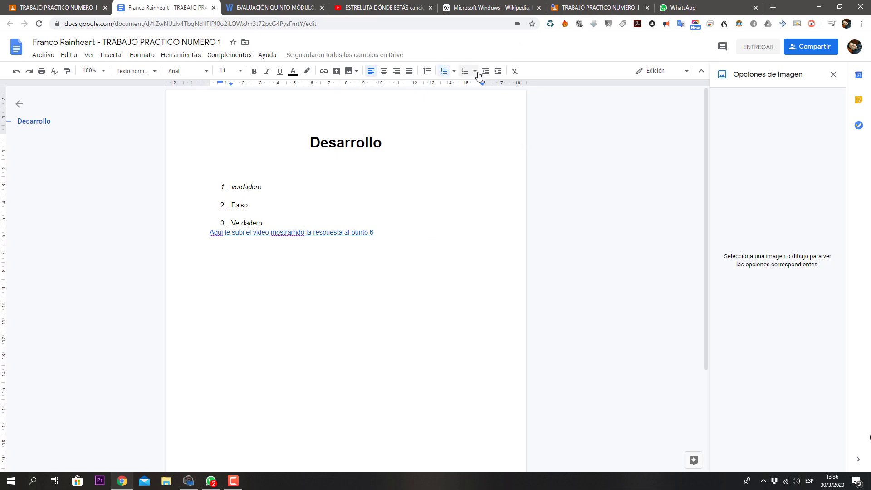
{"action": "left_click", "coordinate": [675, 73]}
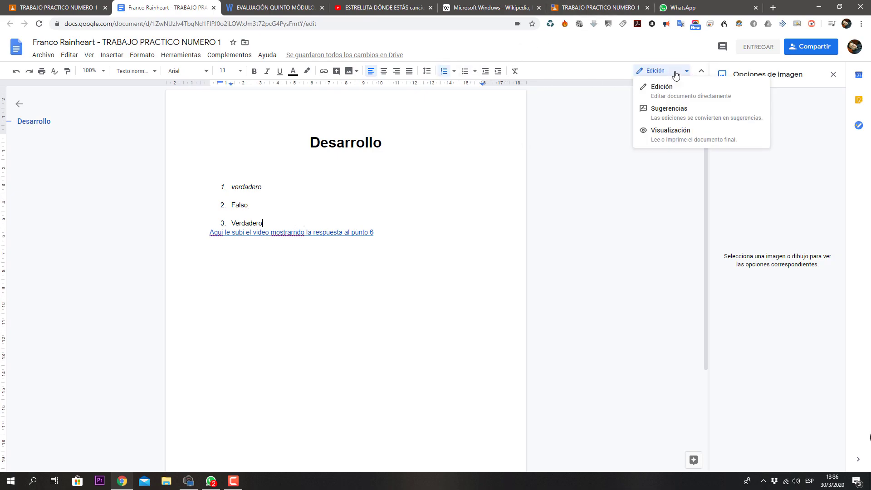
{"action": "left_click", "coordinate": [453, 215]}
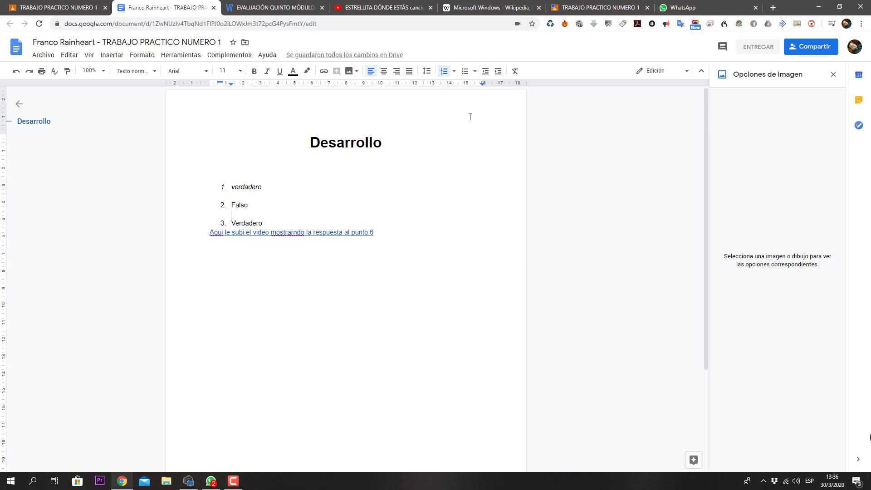
{"action": "left_click", "coordinate": [661, 71]}
Step: Delete the video link line, leaving an empty unnumbered line after the third answer
{"action": "left_click", "coordinate": [662, 74]}
{"action": "double_click", "coordinate": [387, 232]}
{"action": "key", "text": "Left"}
{"action": "key", "text": "Up"}
{"action": "left_click", "coordinate": [208, 232], "text": "shift"}
{"action": "key", "text": "BackSpace"}
{"action": "key", "text": "BackSpace"}
{"action": "key", "text": "Return"}
{"action": "key", "text": "BackSpace"}
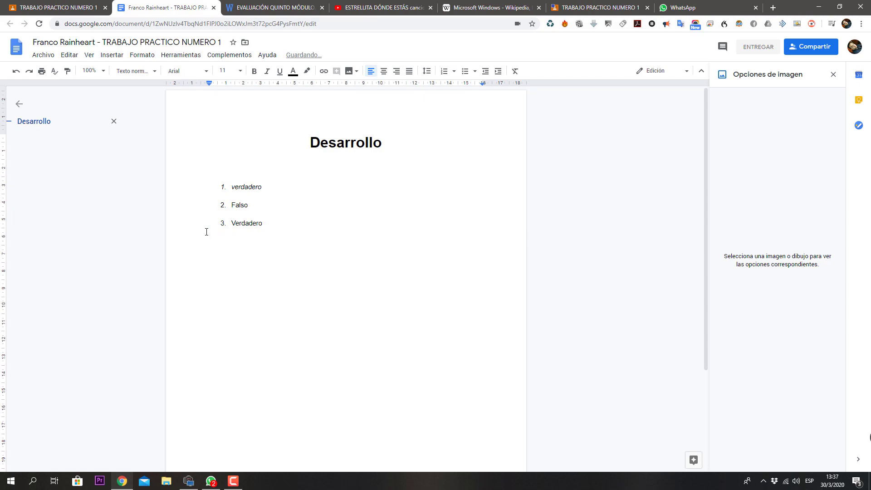
Step: Insert a 3x3 table below the numbered answers
{"action": "left_click", "coordinate": [109, 55]}
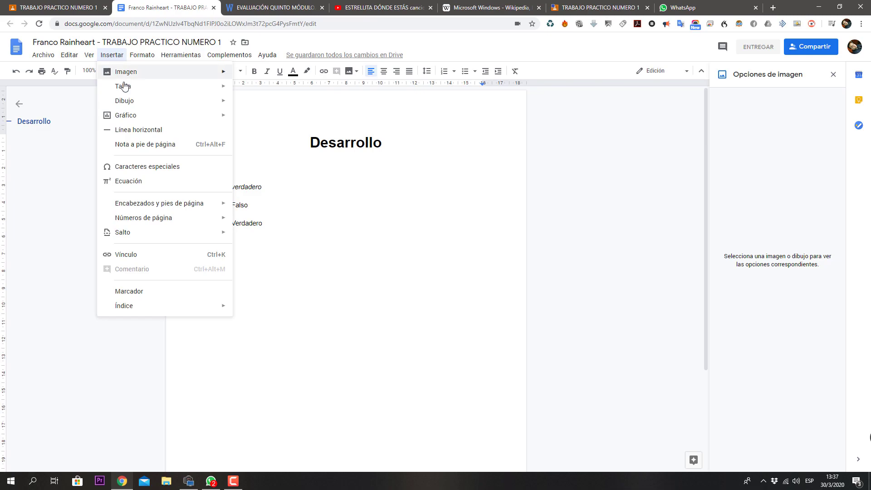
{"action": "mouse_move", "coordinate": [153, 78]}
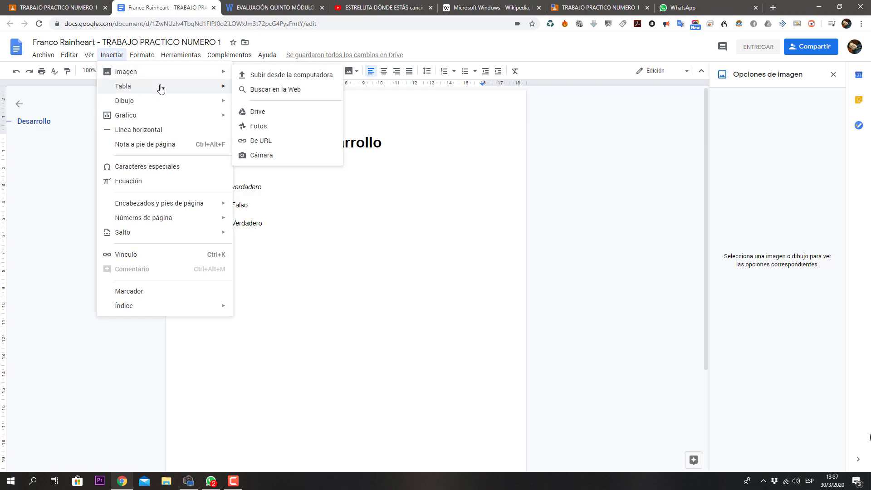
{"action": "mouse_move", "coordinate": [162, 87]}
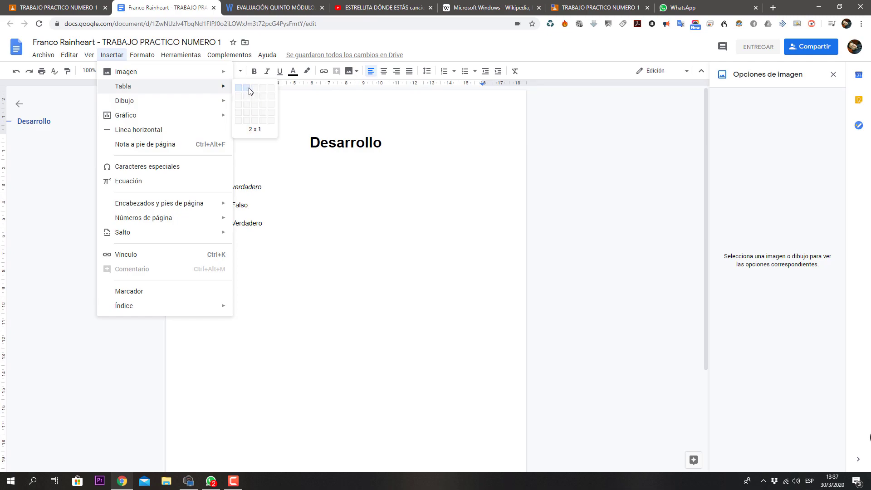
{"action": "left_click", "coordinate": [254, 111]}
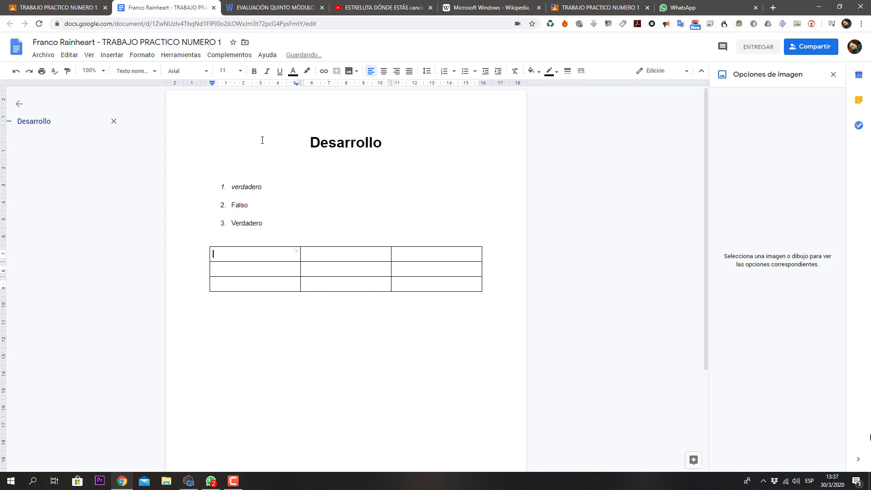
Step: Fill the table's first row with Nombre, Edad and Apellido, then select that row
{"action": "left_click", "coordinate": [265, 260]}
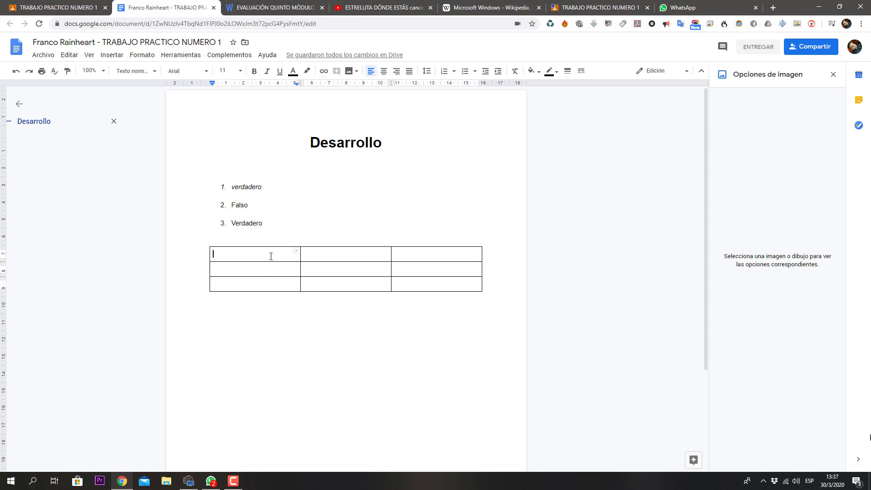
{"action": "type", "text": "Nombre"}
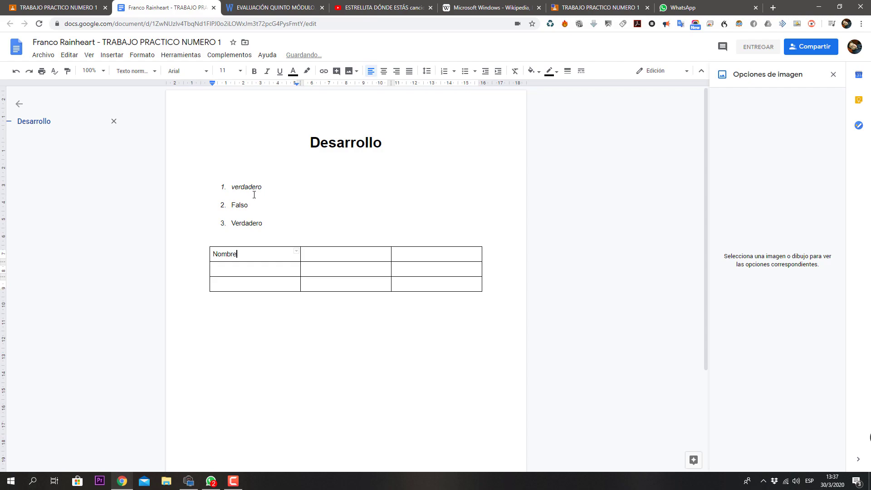
{"action": "key", "text": "Tab"}
{"action": "type", "text": "Edad"}
{"action": "key", "text": "Tab"}
{"action": "type", "text": "A"}
{"action": "left_click_drag", "start_coordinate": [441, 255], "coordinate": [271, 259]}
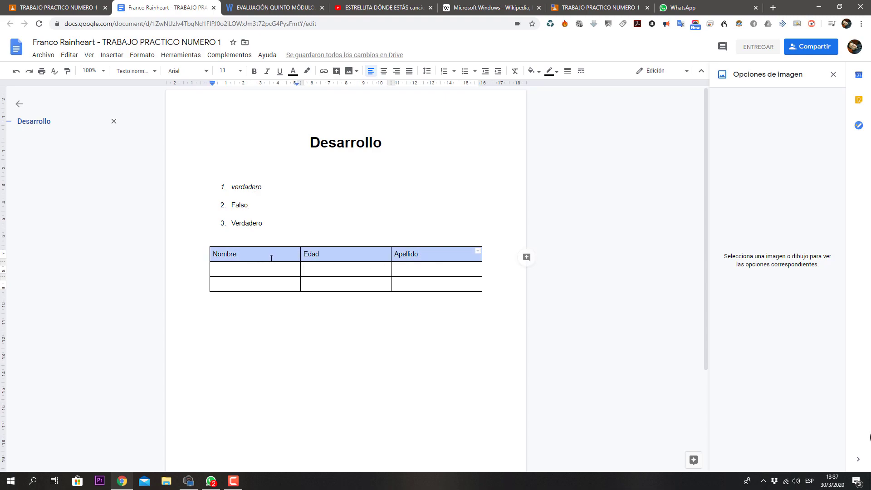
Step: Shade the header row yellow and make its text bold, centered and in Impact font
{"action": "left_click", "coordinate": [539, 74]}
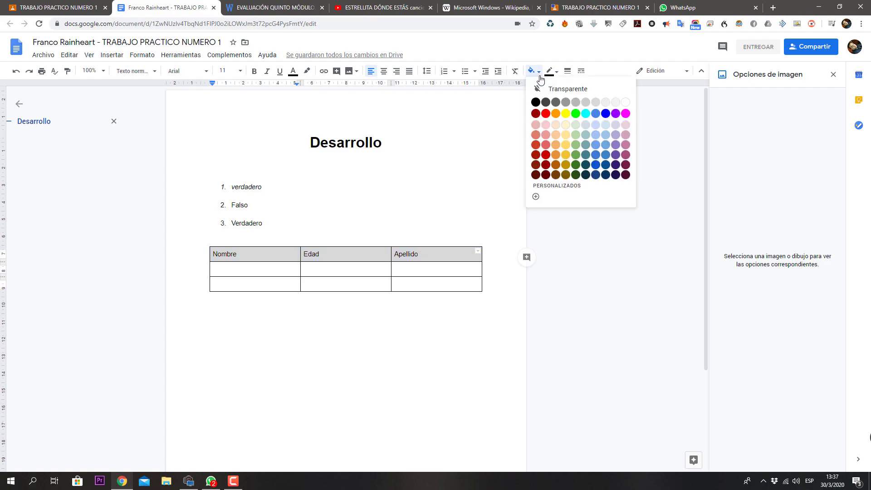
{"action": "left_click", "coordinate": [566, 114]}
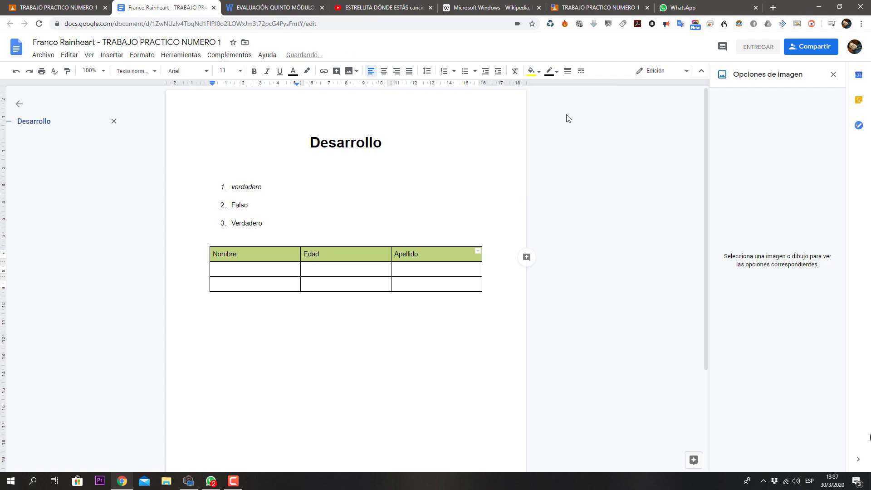
{"action": "left_click_drag", "start_coordinate": [428, 255], "coordinate": [241, 259]}
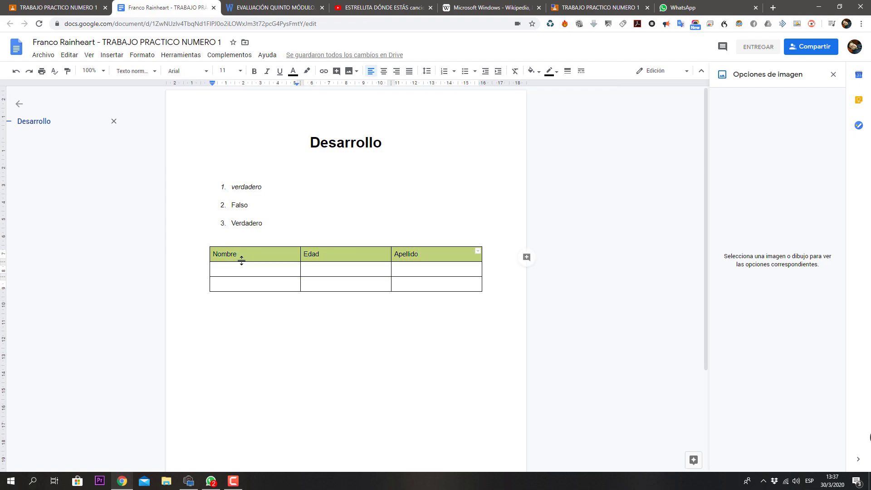
{"action": "left_click", "coordinate": [254, 72]}
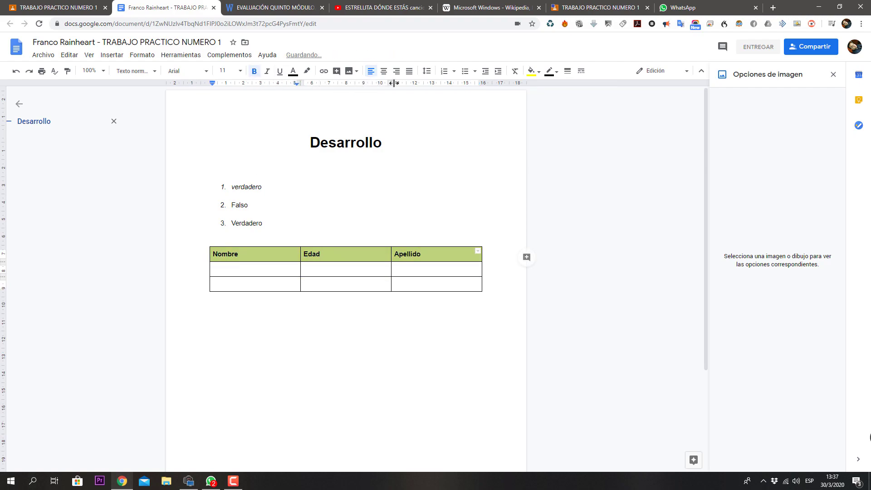
{"action": "left_click", "coordinate": [383, 71]}
{"action": "left_click", "coordinate": [209, 74]}
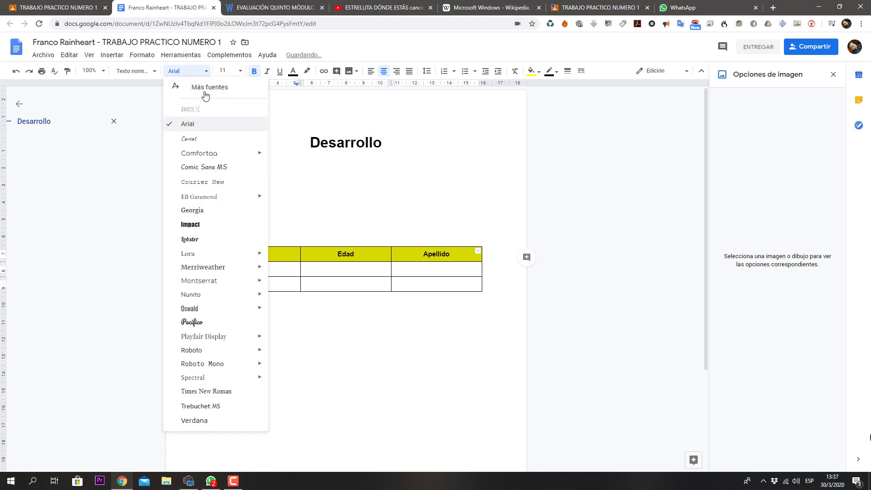
{"action": "left_click", "coordinate": [203, 224]}
{"action": "left_click", "coordinate": [363, 280]}
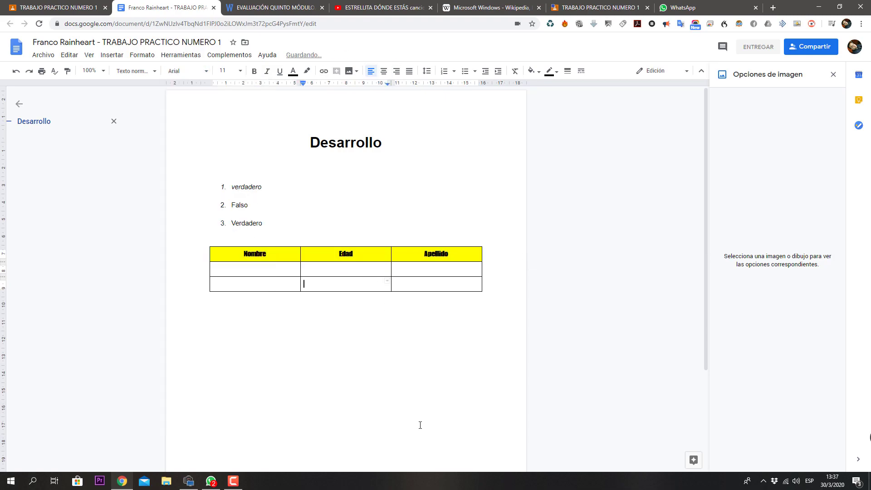
{"action": "left_click", "coordinate": [453, 283]}
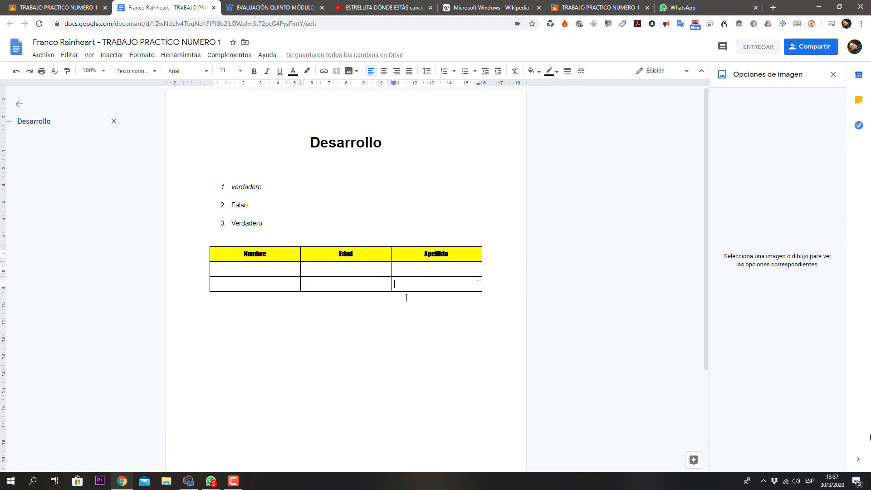
Step: Insert a sample 'Points scored' bar chart on the line just above the table
{"action": "left_click", "coordinate": [216, 251]}
{"action": "left_click", "coordinate": [226, 237]}
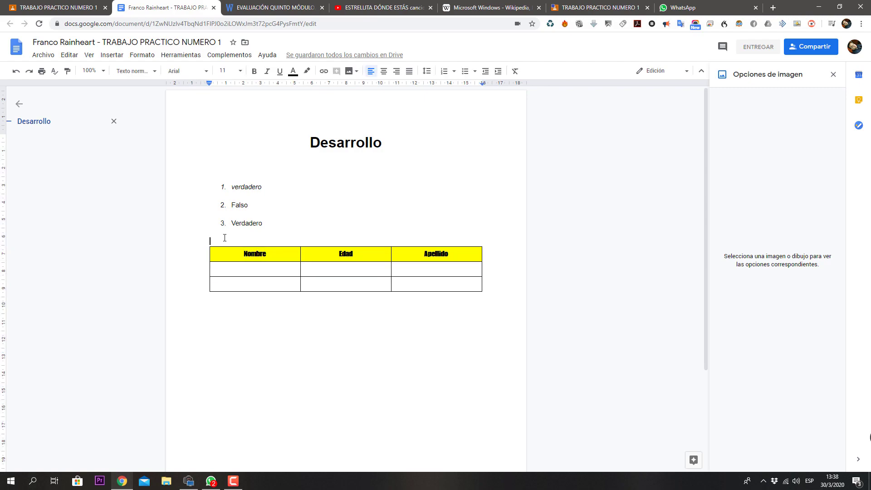
{"action": "left_click", "coordinate": [110, 55]}
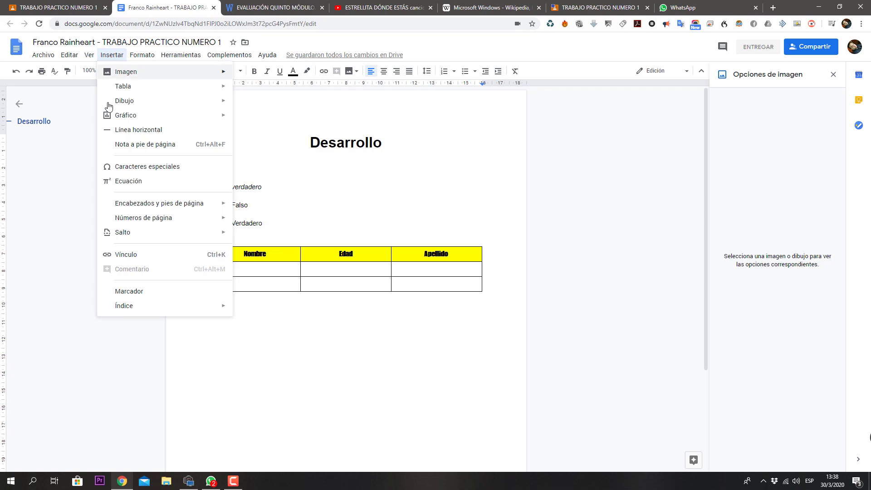
{"action": "mouse_move", "coordinate": [113, 120]}
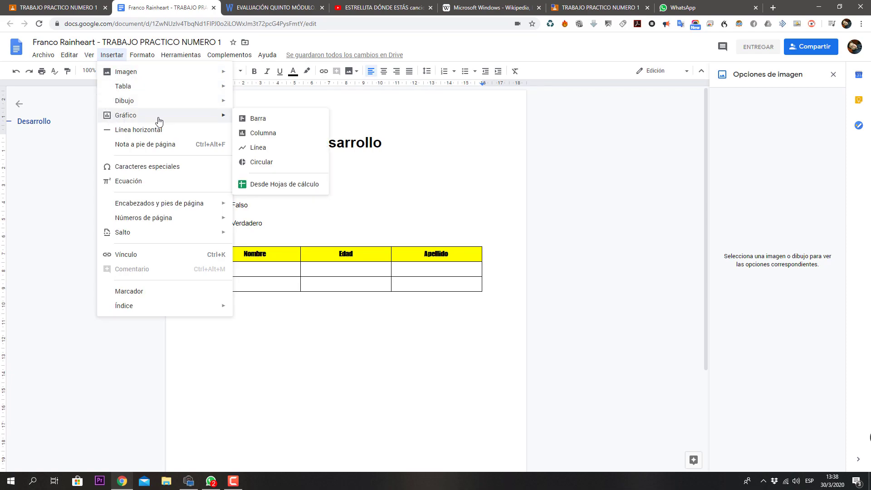
{"action": "left_click", "coordinate": [294, 120]}
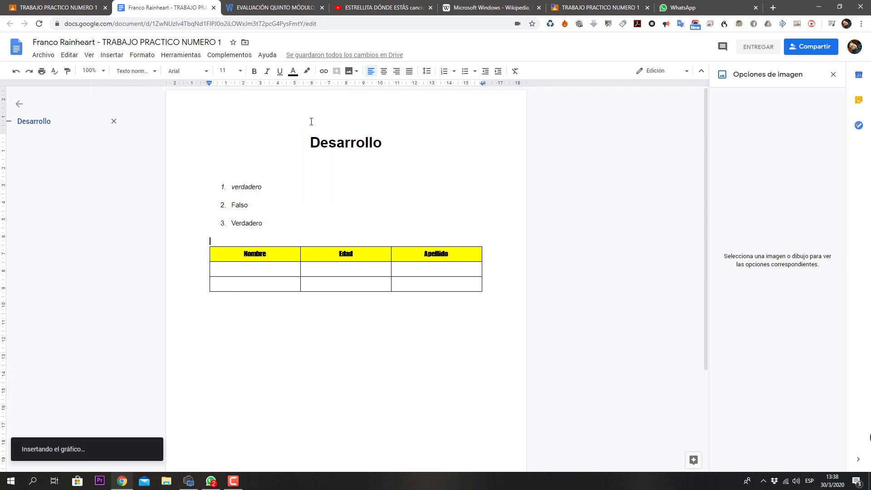
{"action": "left_click", "coordinate": [287, 291]}
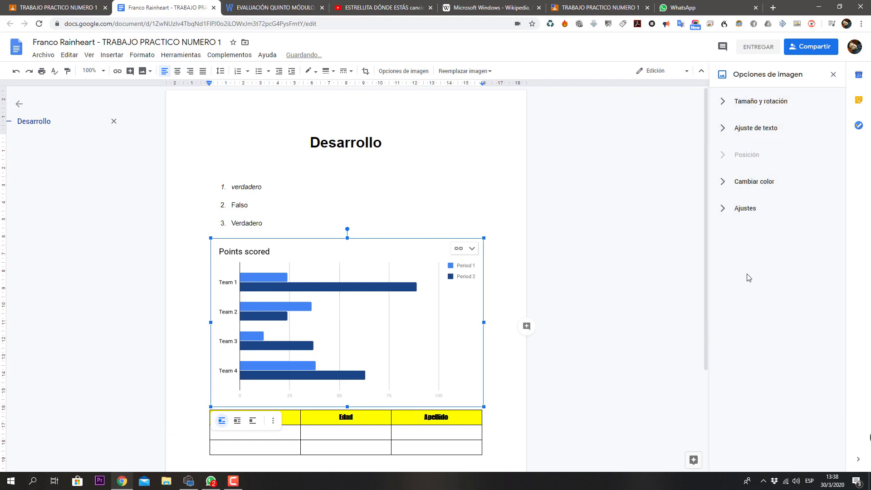
Step: Expand and collapse the chart's image adjustment and recolour options
{"action": "left_click", "coordinate": [725, 208]}
{"action": "left_click", "coordinate": [726, 208]}
{"action": "left_click", "coordinate": [731, 181]}
{"action": "left_click", "coordinate": [731, 181]}
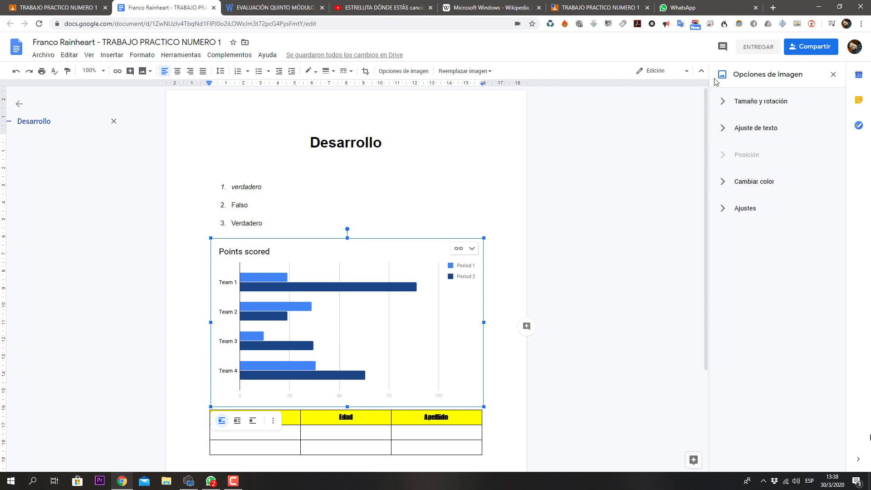
{"action": "left_click", "coordinate": [592, 194]}
{"action": "left_click", "coordinate": [425, 289]}
{"action": "scroll", "coordinate": [431, 286], "scroll_direction": "down", "scroll_amount": 1}
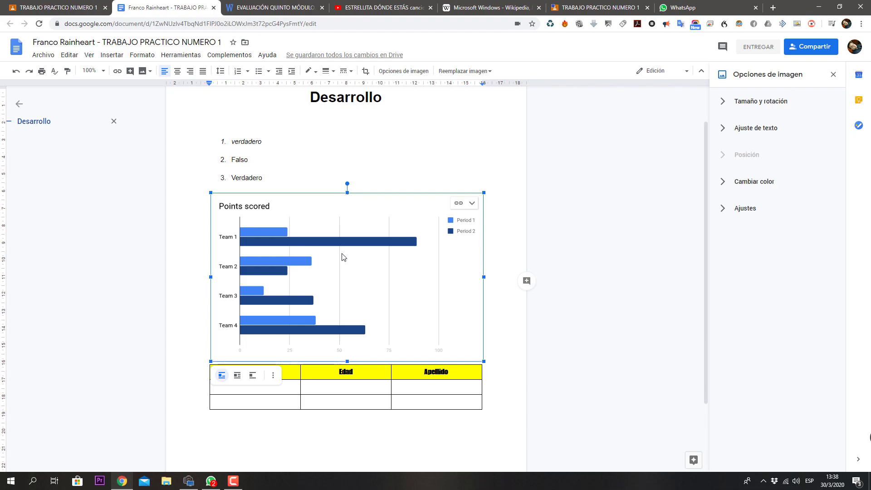
Step: Open the chart's source spreadsheet from its linked chart options
{"action": "right_click", "coordinate": [384, 279]}
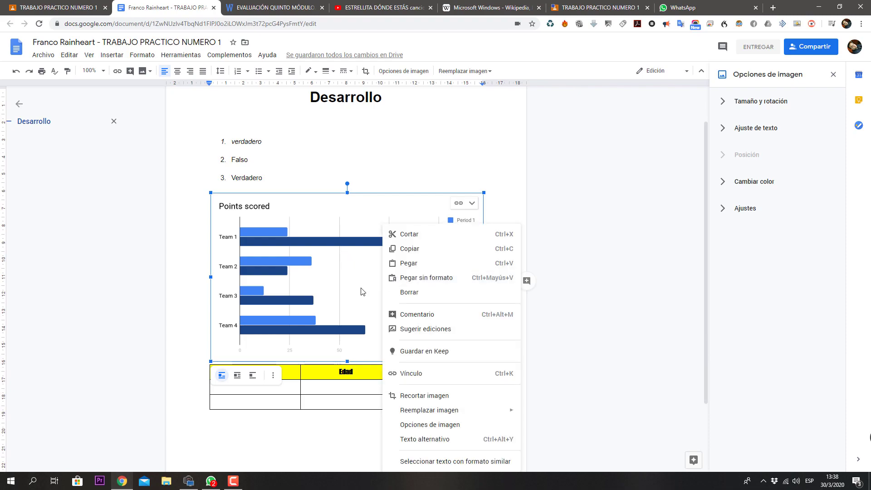
{"action": "left_click", "coordinate": [361, 291]}
{"action": "double_click", "coordinate": [359, 290]}
{"action": "left_click", "coordinate": [471, 204]}
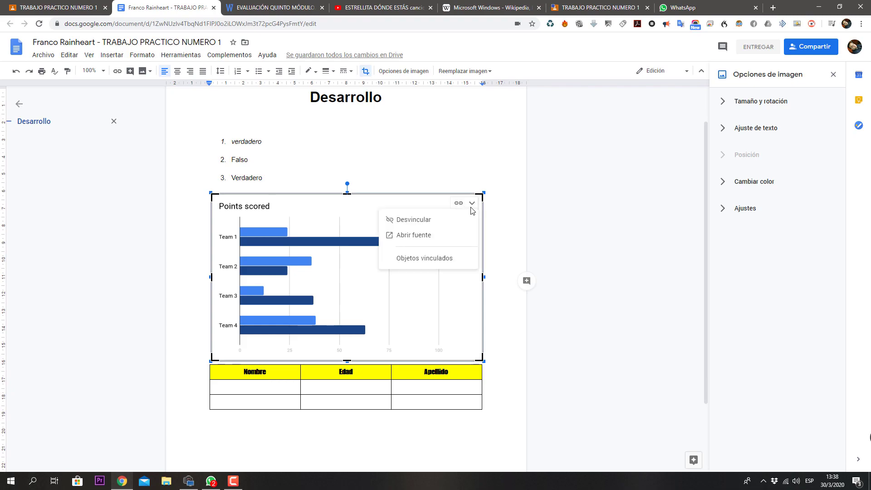
{"action": "left_click", "coordinate": [428, 236]}
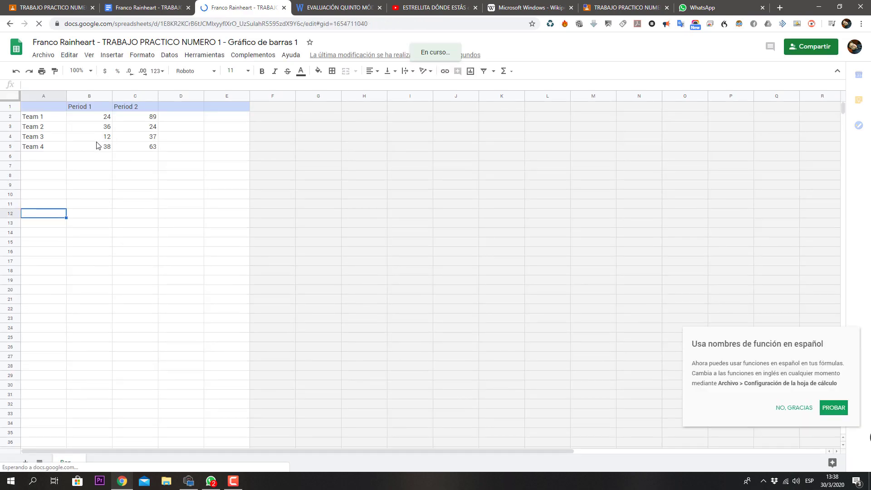
Step: Relabel the chart's row cells A2–A5 as pizza, milanbsa, hamb and pepa
{"action": "left_click", "coordinate": [50, 119]}
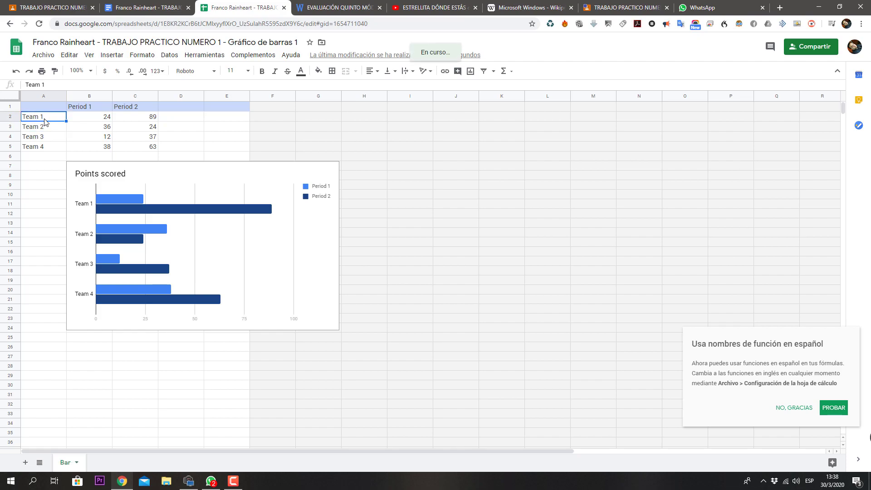
{"action": "type", "text": "pizza"}
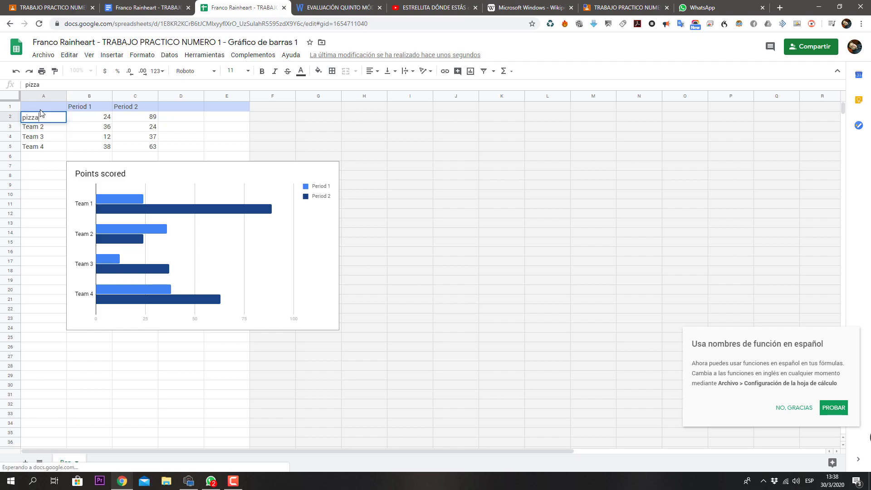
{"action": "key", "text": "Return"}
{"action": "type", "text": "milanbesa"}
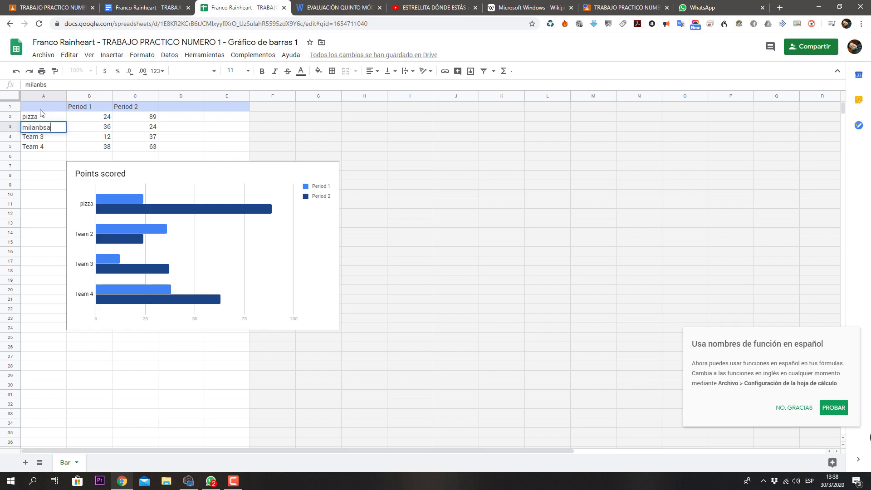
{"action": "key", "text": "Return"}
{"action": "type", "text": "hamb"}
{"action": "key", "text": "Return"}
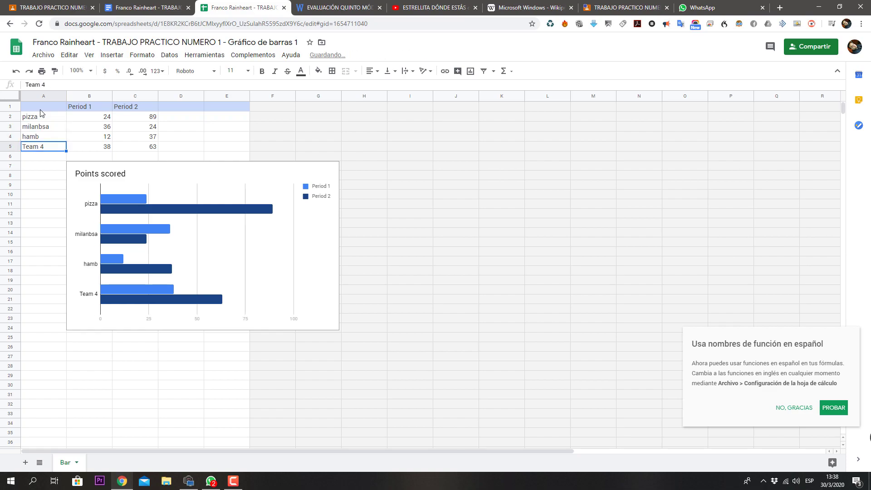
{"action": "type", "text": "pepa"}
{"action": "key", "text": "Up"}
Step: Rename the two series headers to marzo and mayo
{"action": "left_click", "coordinate": [84, 109]}
{"action": "type", "text": "marzo"}
{"action": "key", "text": "Tab"}
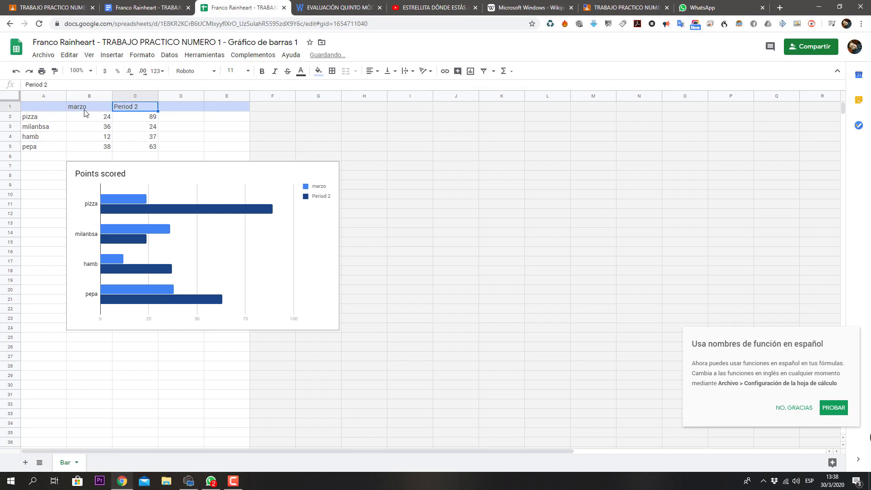
{"action": "type", "text": "mayo"}
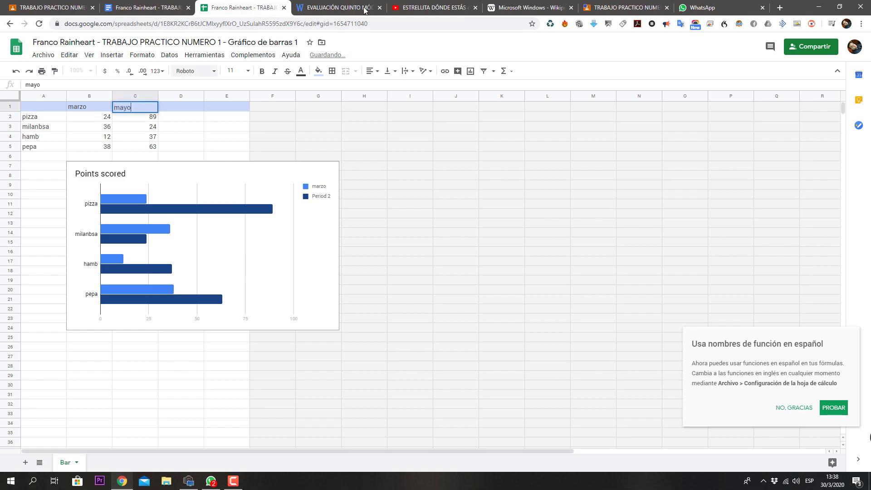
{"action": "left_click", "coordinate": [154, 129]}
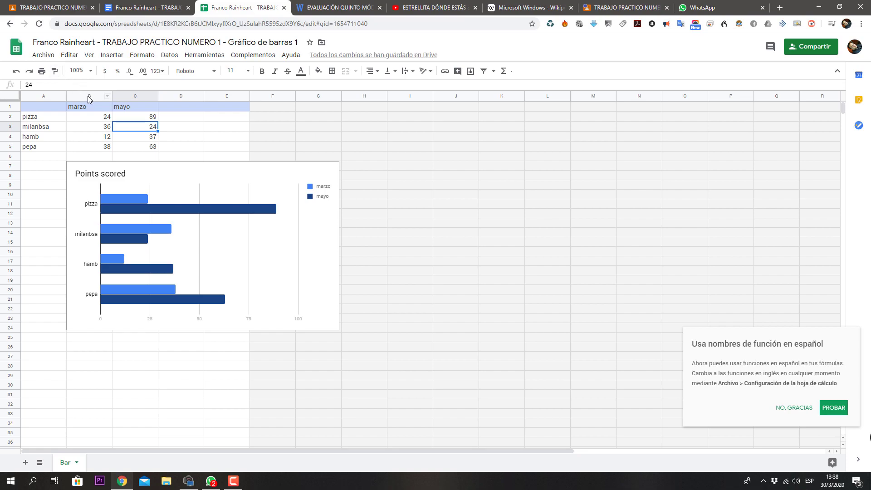
{"action": "left_click", "coordinate": [44, 56]}
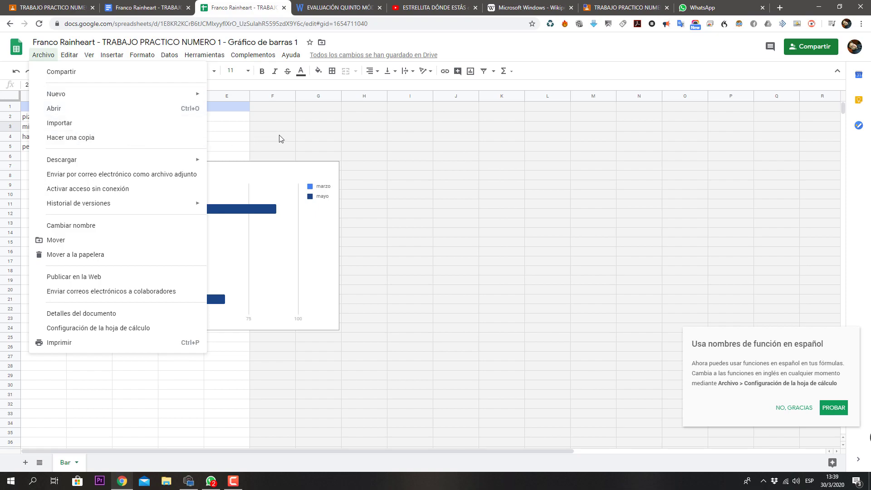
Step: View the bar-chart spreadsheet's version history, then return to the answer document
{"action": "left_click", "coordinate": [333, 137]}
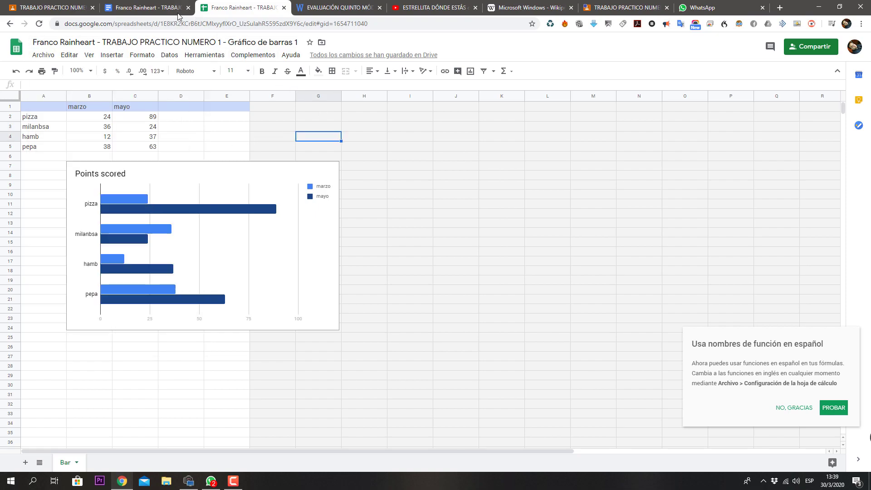
{"action": "left_click", "coordinate": [174, 9]}
{"action": "left_click", "coordinate": [238, 9]}
{"action": "left_click", "coordinate": [355, 56]}
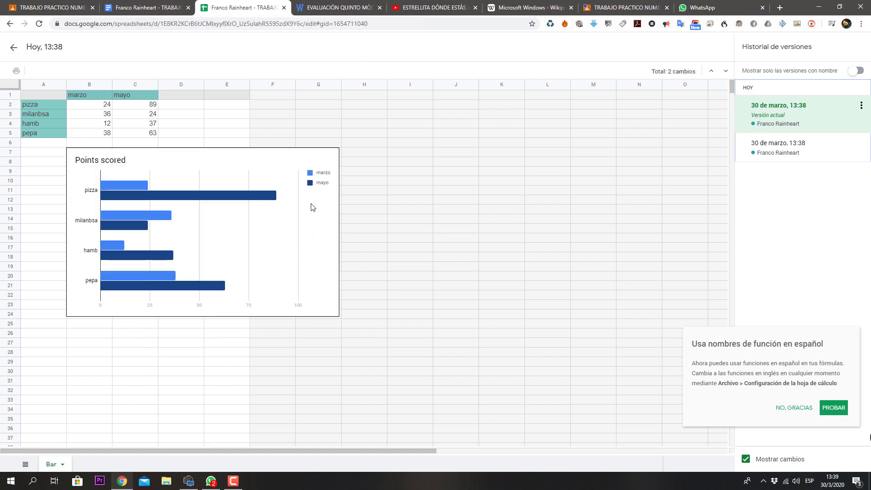
{"action": "left_click", "coordinate": [283, 8]}
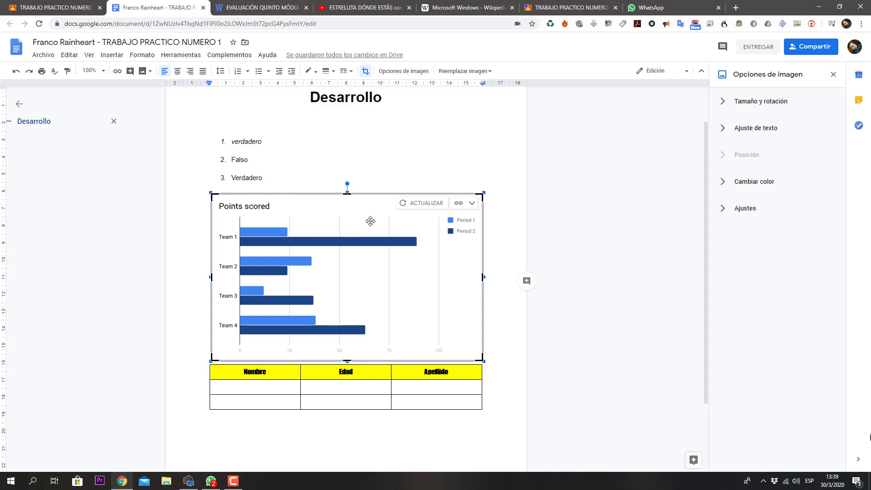
Step: Update the linked chart so it shows pizza, milanbsa, hamb, pepa with marzo and mayo
{"action": "left_click", "coordinate": [405, 204]}
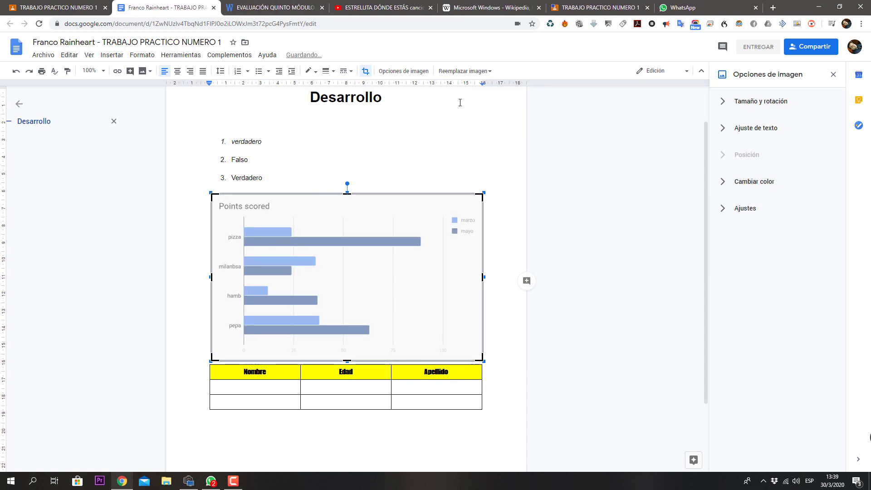
{"action": "left_click", "coordinate": [446, 158]}
{"action": "left_click", "coordinate": [247, 190]}
{"action": "scroll", "coordinate": [275, 379], "scroll_direction": "down", "scroll_amount": 1}
{"action": "scroll", "coordinate": [275, 379], "scroll_direction": "down", "scroll_amount": 1}
{"action": "left_click", "coordinate": [242, 348]}
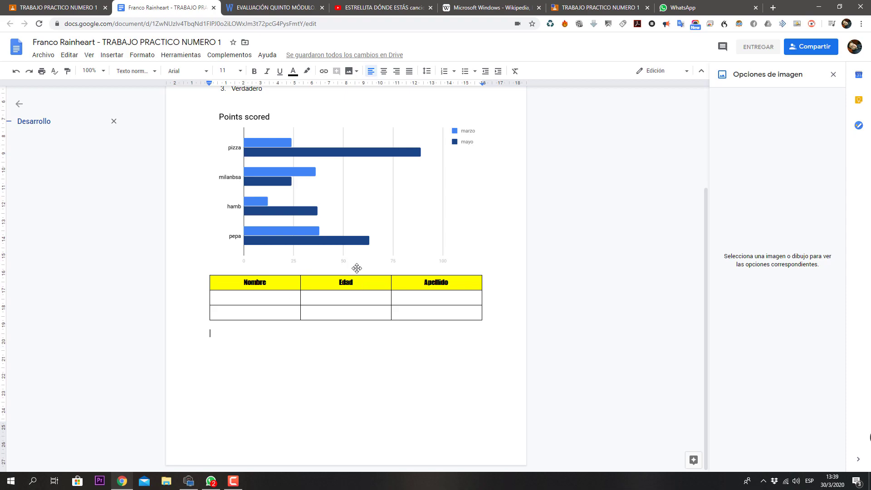
{"action": "scroll", "coordinate": [367, 250], "scroll_direction": "up", "scroll_amount": 3}
{"action": "scroll", "coordinate": [286, 365], "scroll_direction": "down", "scroll_amount": 2}
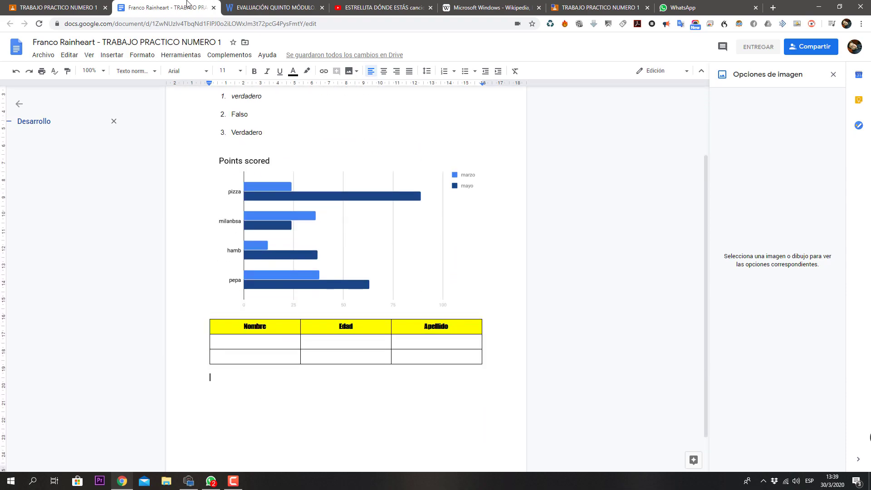
Step: Browse the Insertar menu options, then close it and return to the answer list
{"action": "left_click", "coordinate": [121, 56]}
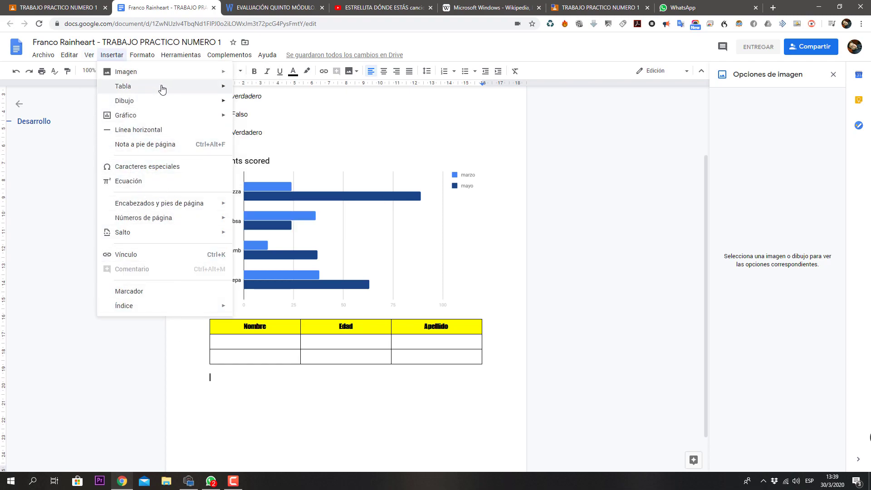
{"action": "mouse_move", "coordinate": [165, 86]}
{"action": "mouse_move", "coordinate": [193, 117]}
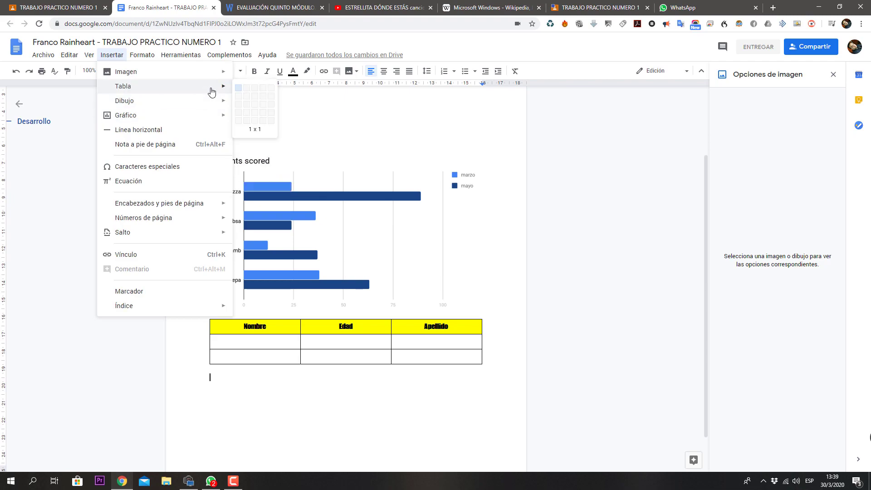
{"action": "key", "text": "alt+/"}
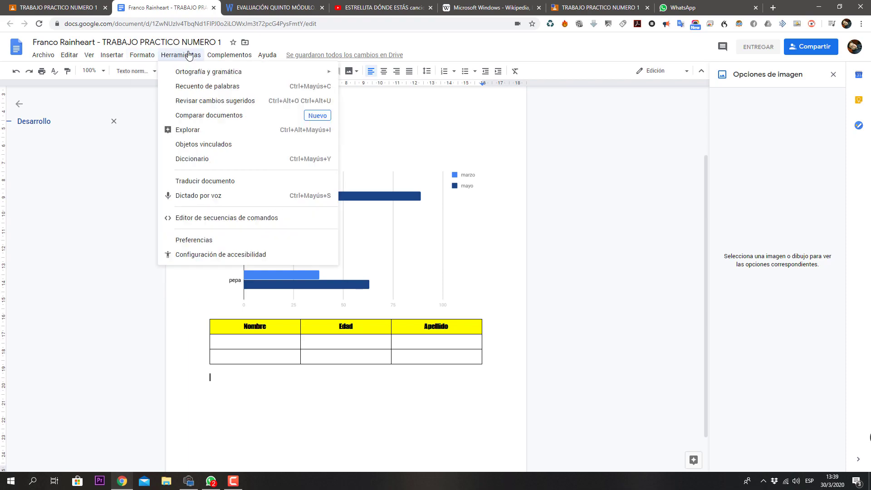
{"action": "mouse_move", "coordinate": [229, 55]}
{"action": "left_click", "coordinate": [477, 124]}
{"action": "scroll", "coordinate": [468, 134], "scroll_direction": "up", "scroll_amount": 2}
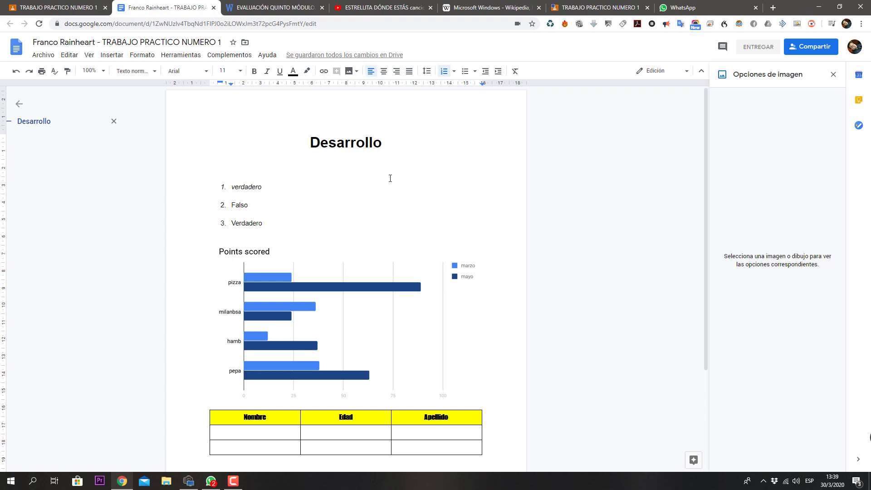
{"action": "scroll", "coordinate": [346, 166], "scroll_direction": "down", "scroll_amount": 2}
{"action": "scroll", "coordinate": [348, 168], "scroll_direction": "up", "scroll_amount": 2}
Step: Submit the answer document with Entregar, confirming past the tip, then return to the Tablón stream
{"action": "left_click", "coordinate": [760, 50]}
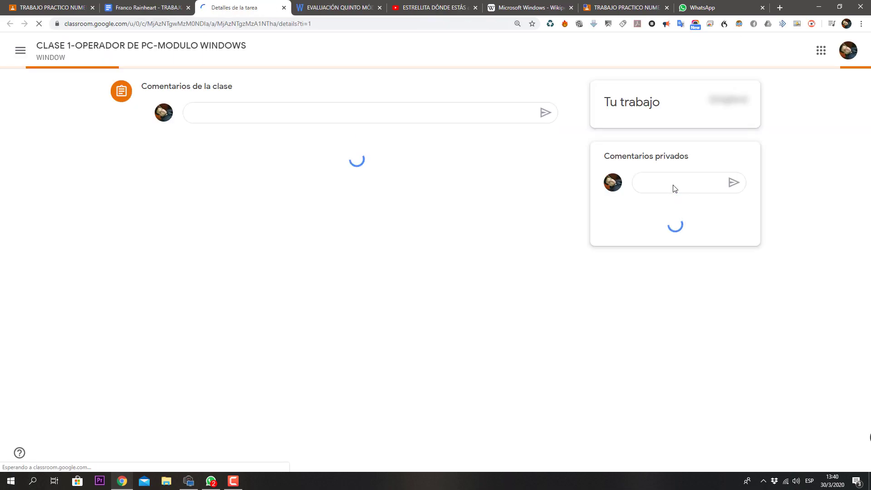
{"action": "left_click", "coordinate": [673, 188]}
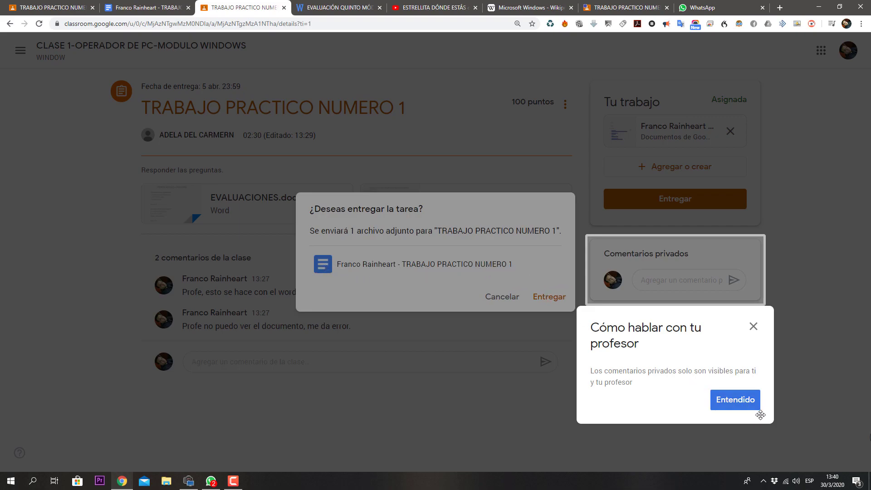
{"action": "left_click", "coordinate": [740, 402]}
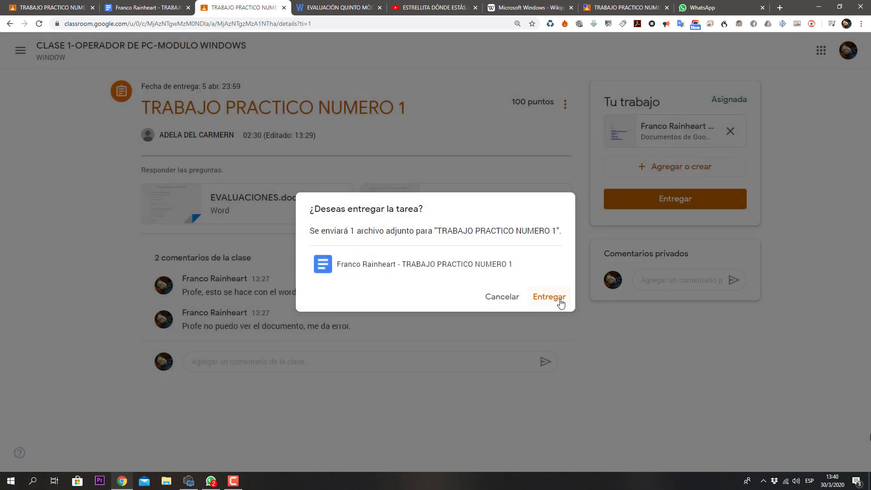
{"action": "left_click", "coordinate": [561, 302]}
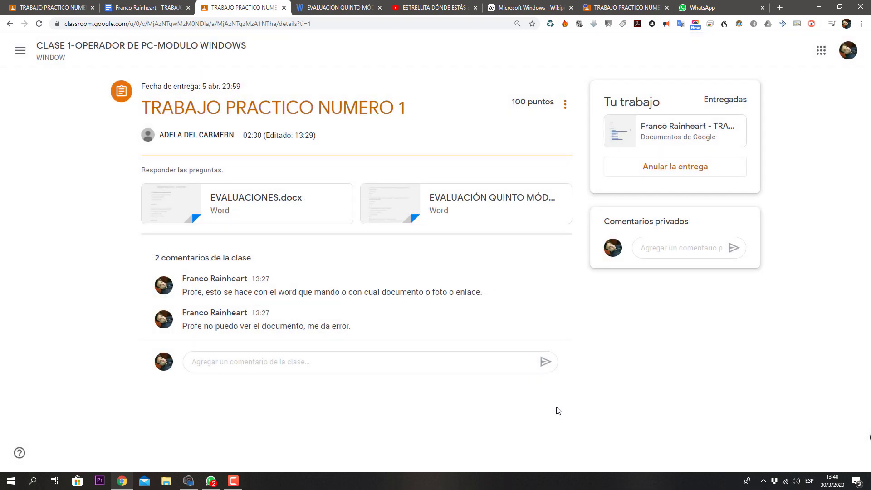
{"action": "left_click", "coordinate": [121, 49]}
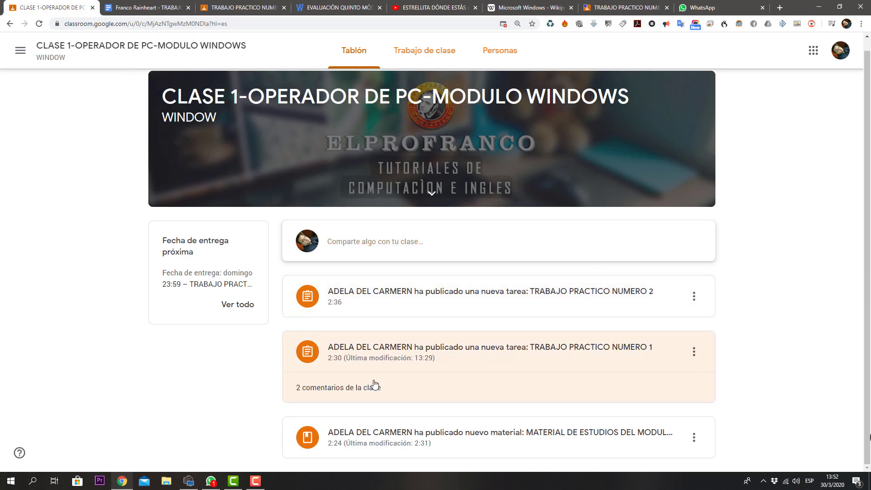
Step: Filter your Classroom work to 'Devuelto con calificación' and expand TRABAJO PRACTICO NUMERO 1 showing 100/100 and 'EXCELENTE'
{"action": "left_click", "coordinate": [421, 55]}
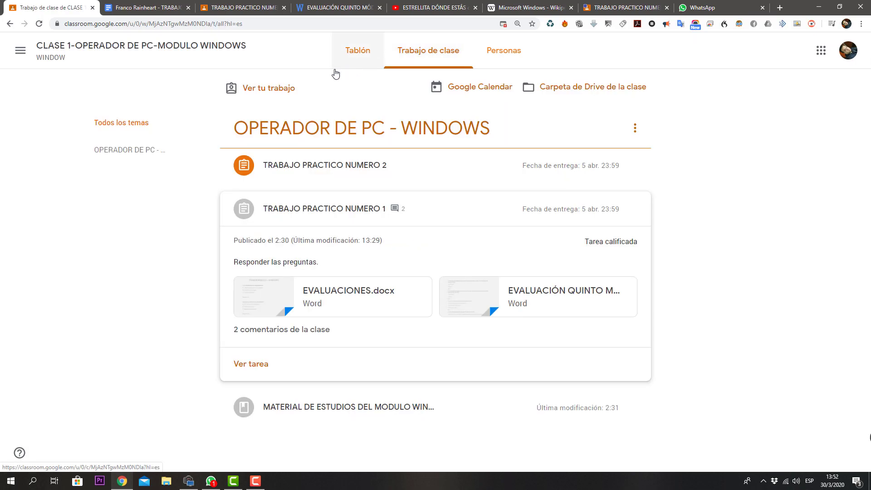
{"action": "left_click", "coordinate": [271, 96]}
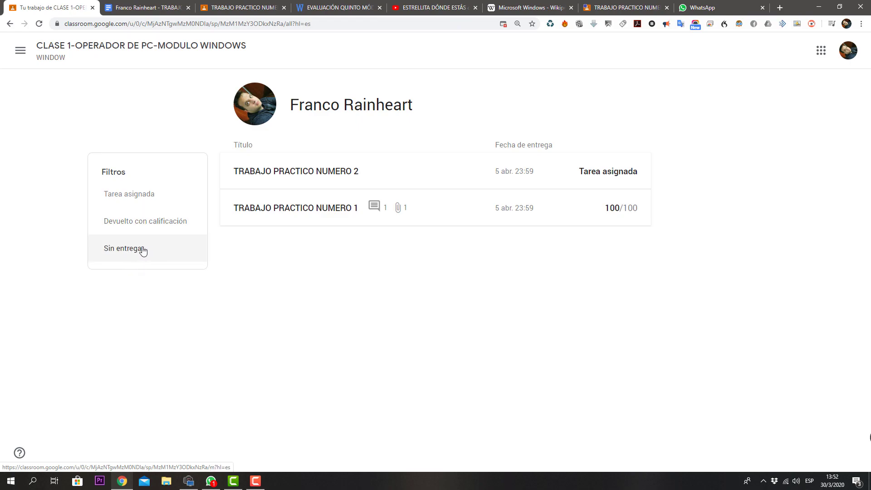
{"action": "left_click", "coordinate": [151, 225]}
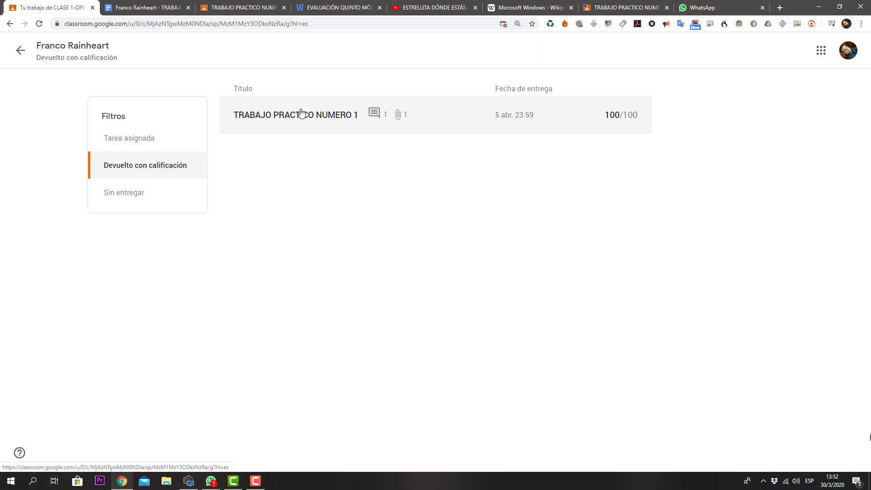
{"action": "left_click", "coordinate": [325, 113]}
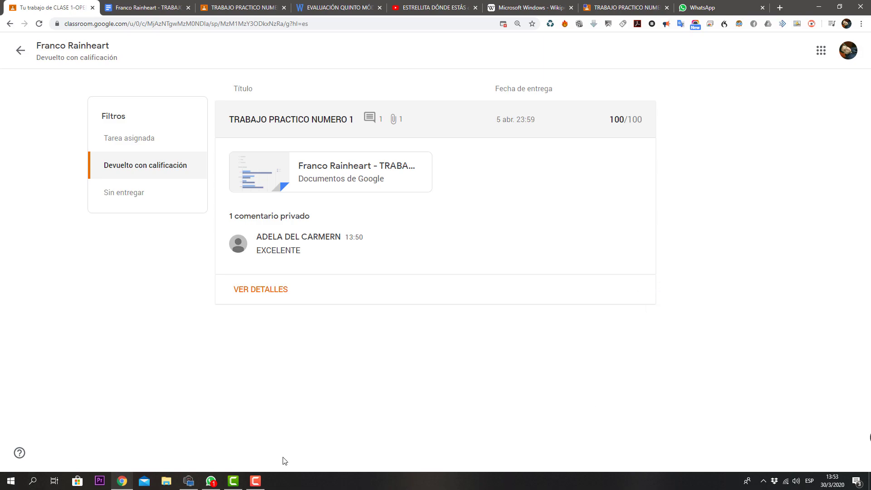
{"action": "left_click", "coordinate": [261, 485]}
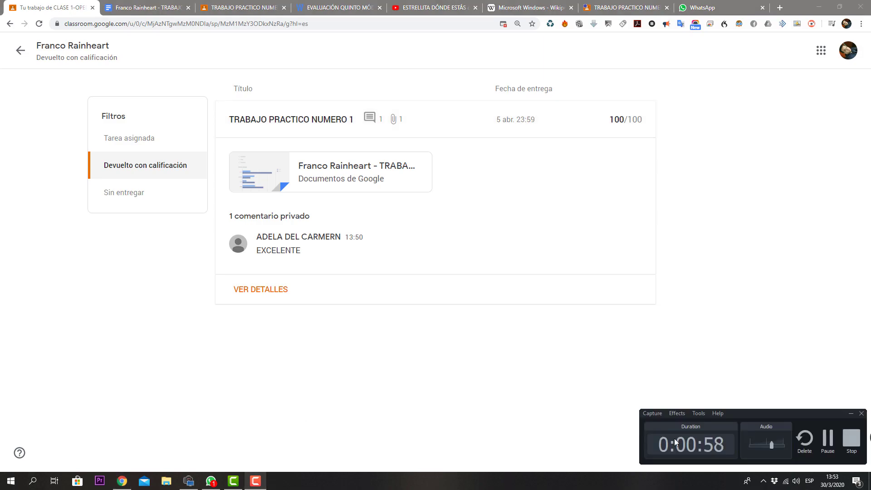